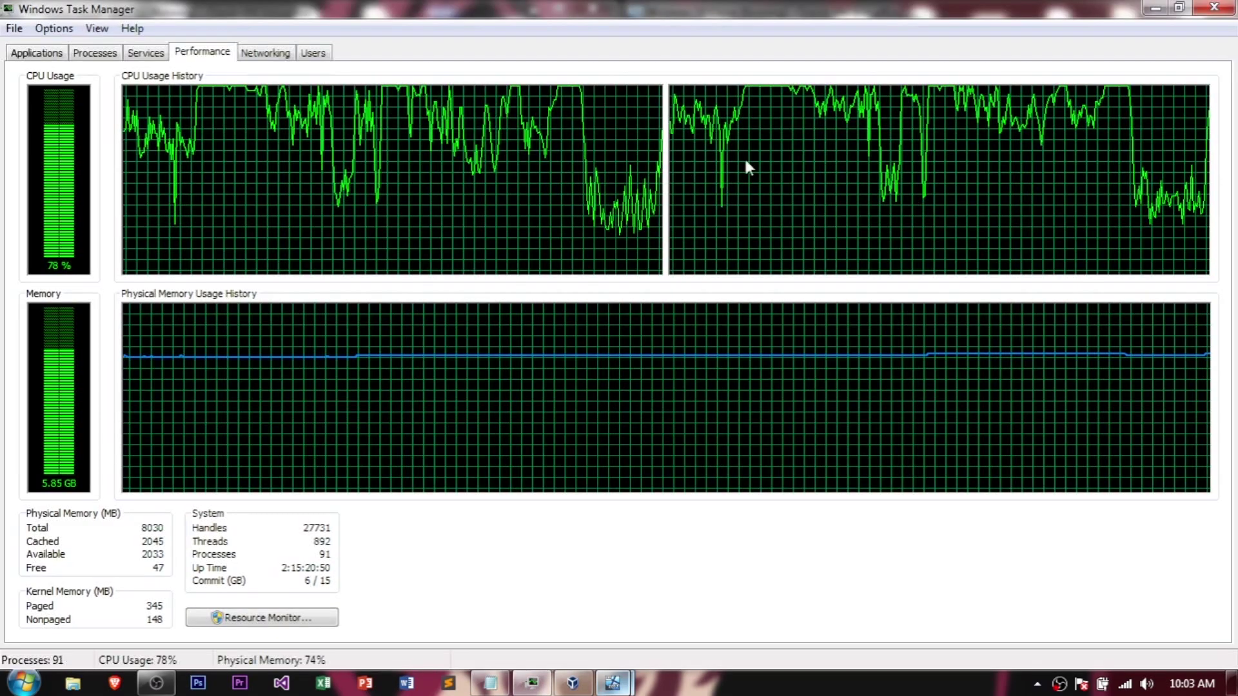
Step: Restore the maximized host Task Manager, move it aside and minimize it to reveal both VMs
{"action": "left_click", "coordinate": [1122, 8]}
{"action": "left_click_drag", "start_coordinate": [618, 165], "coordinate": [972, 116]}
{"action": "left_click", "coordinate": [1061, 115]}
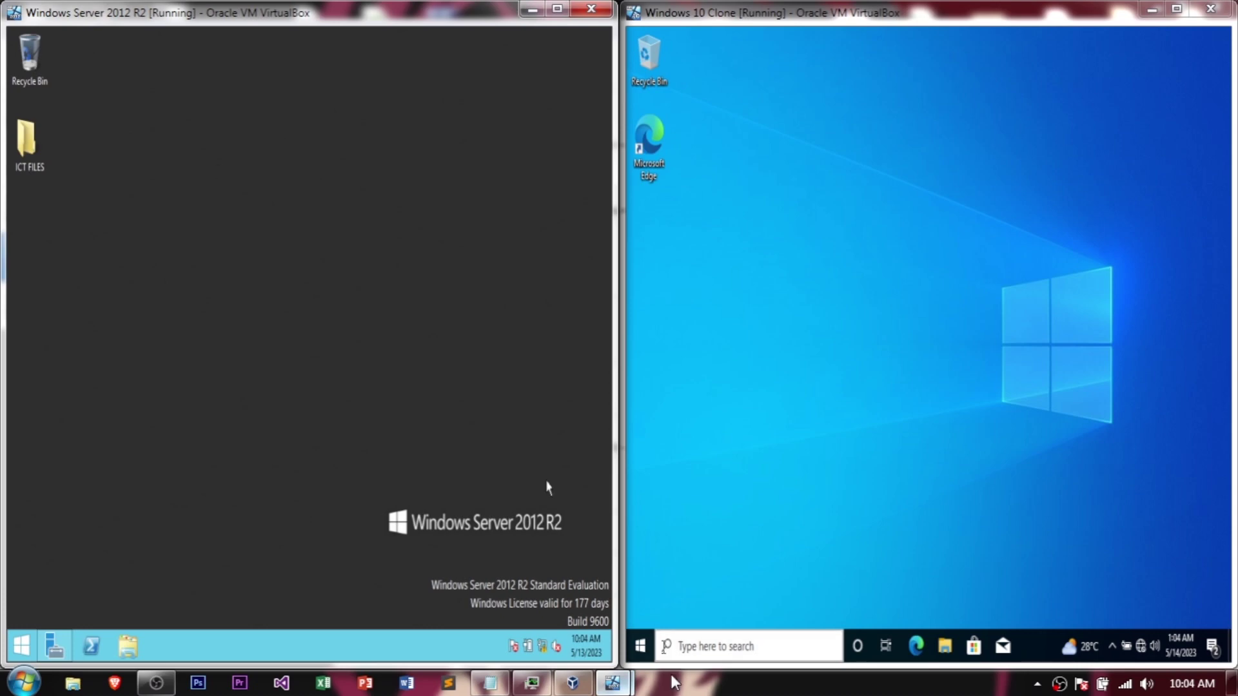
Step: Bring back the host Task Manager and launch Server Manager on the Server 2012 R2 VM
{"action": "left_click", "coordinate": [531, 683]}
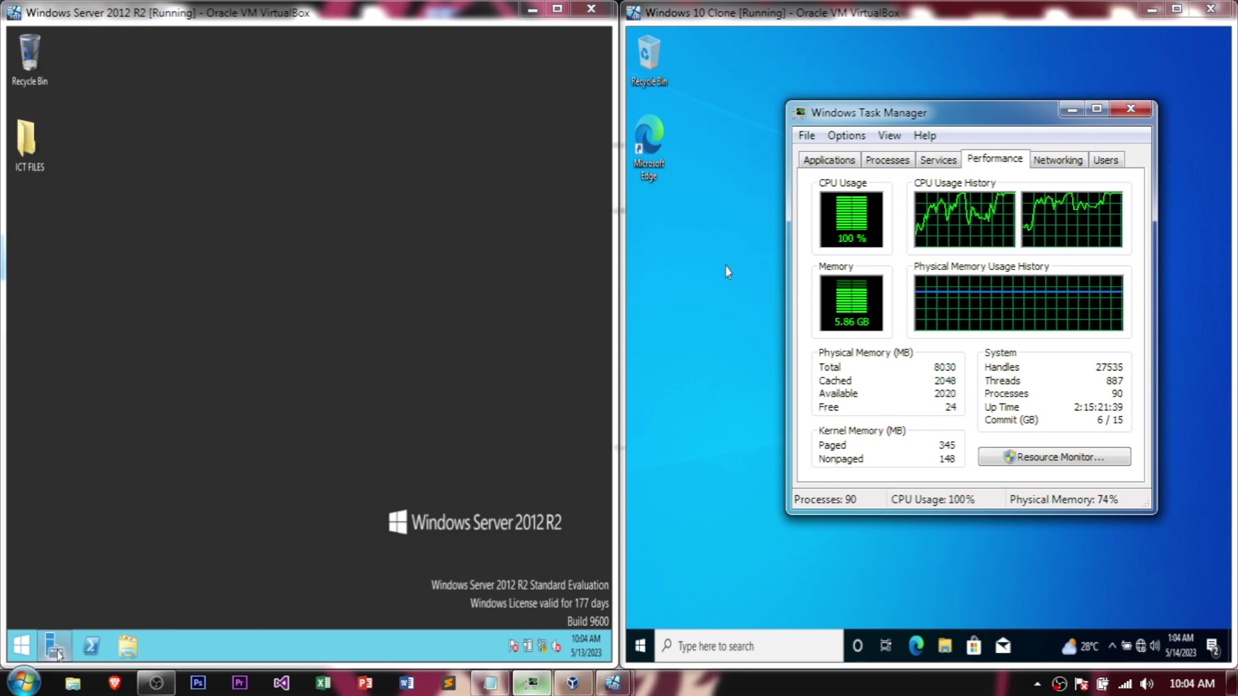
{"action": "left_click", "coordinate": [56, 653]}
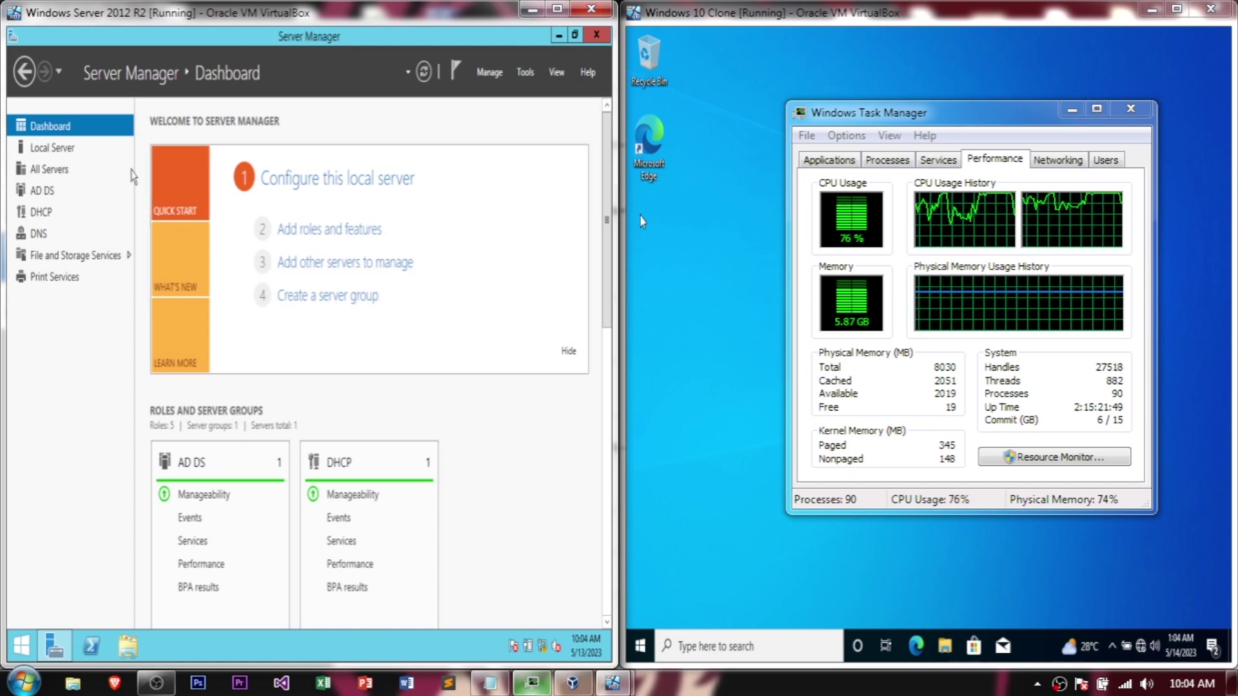
Step: Show Local Server properties and open System Properties from the Remote Desktop 'Disabled' link
{"action": "left_click", "coordinate": [67, 149]}
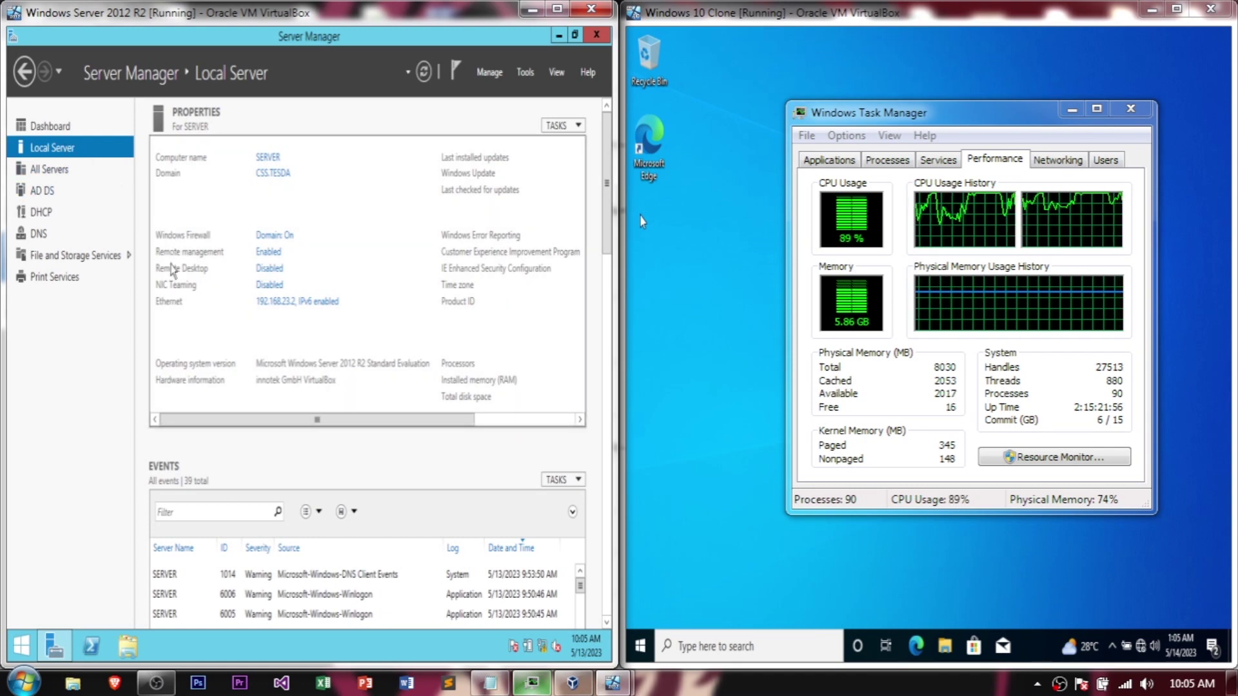
{"action": "left_click", "coordinate": [276, 275]}
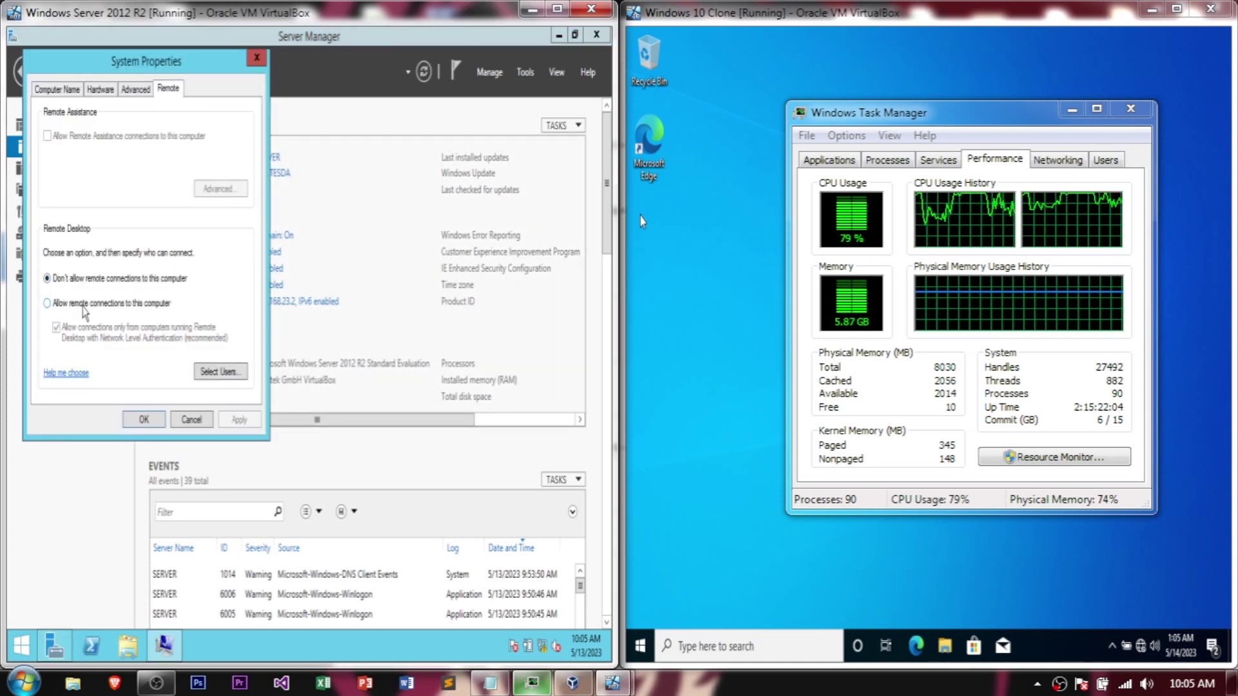
Step: Select 'Allow remote connections to this computer' and open the Remote Desktop Users list
{"action": "left_click", "coordinate": [83, 309]}
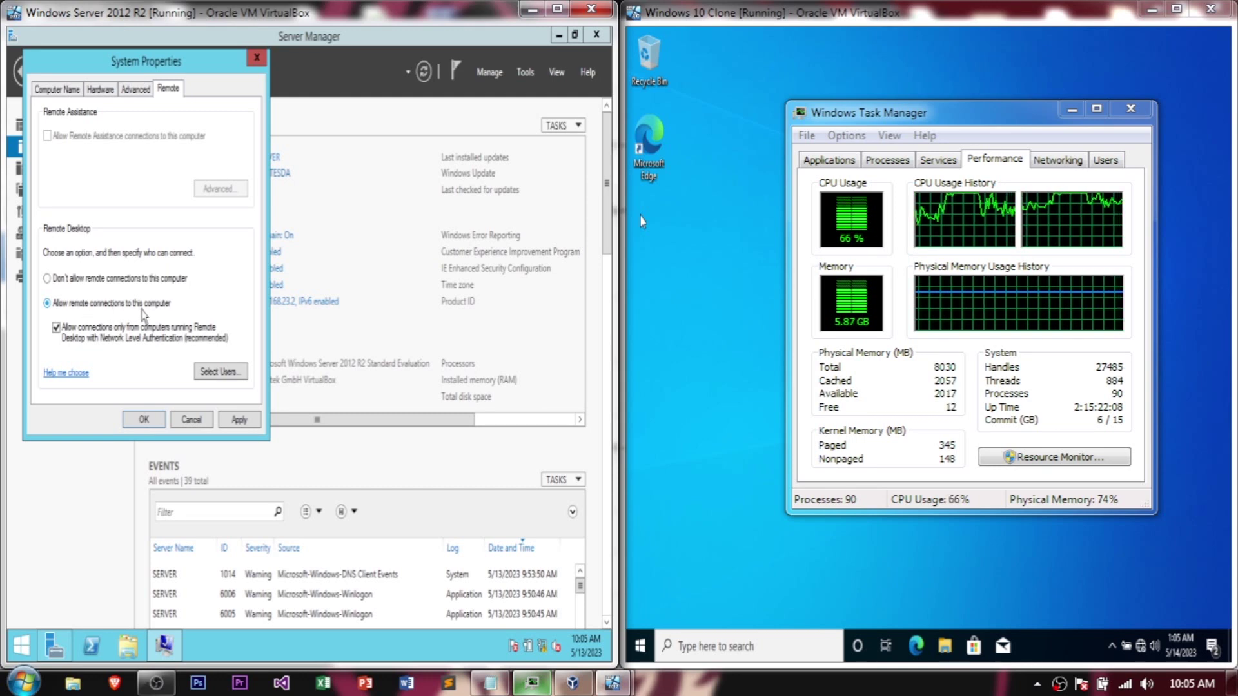
{"action": "left_click", "coordinate": [215, 372]}
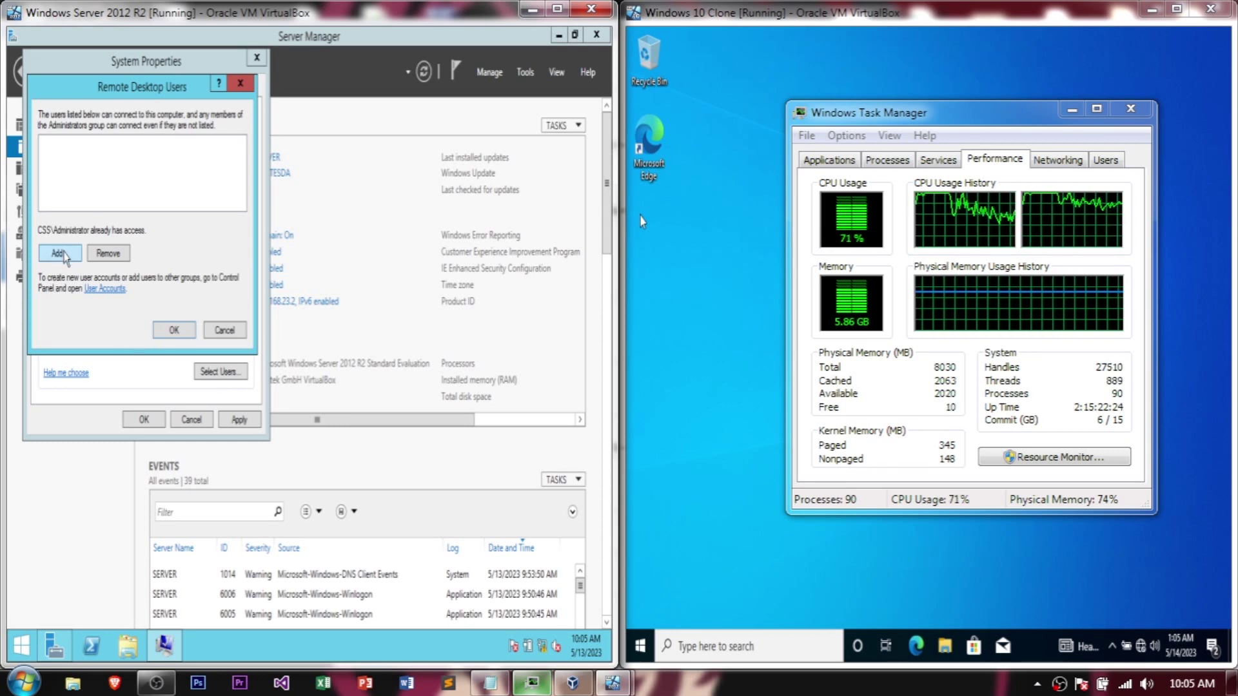
Step: Add two domain user accounts to the Remote Desktop Users list, verifying each name
{"action": "left_click", "coordinate": [61, 253]}
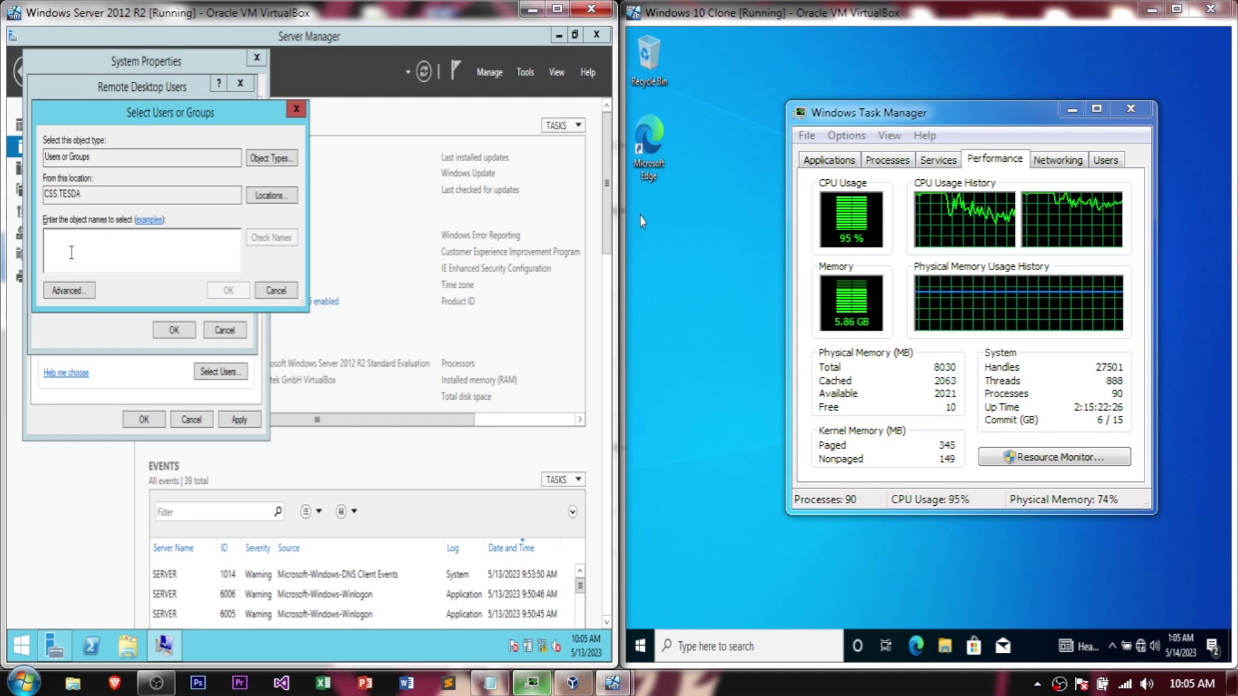
{"action": "type", "text": "gas"}
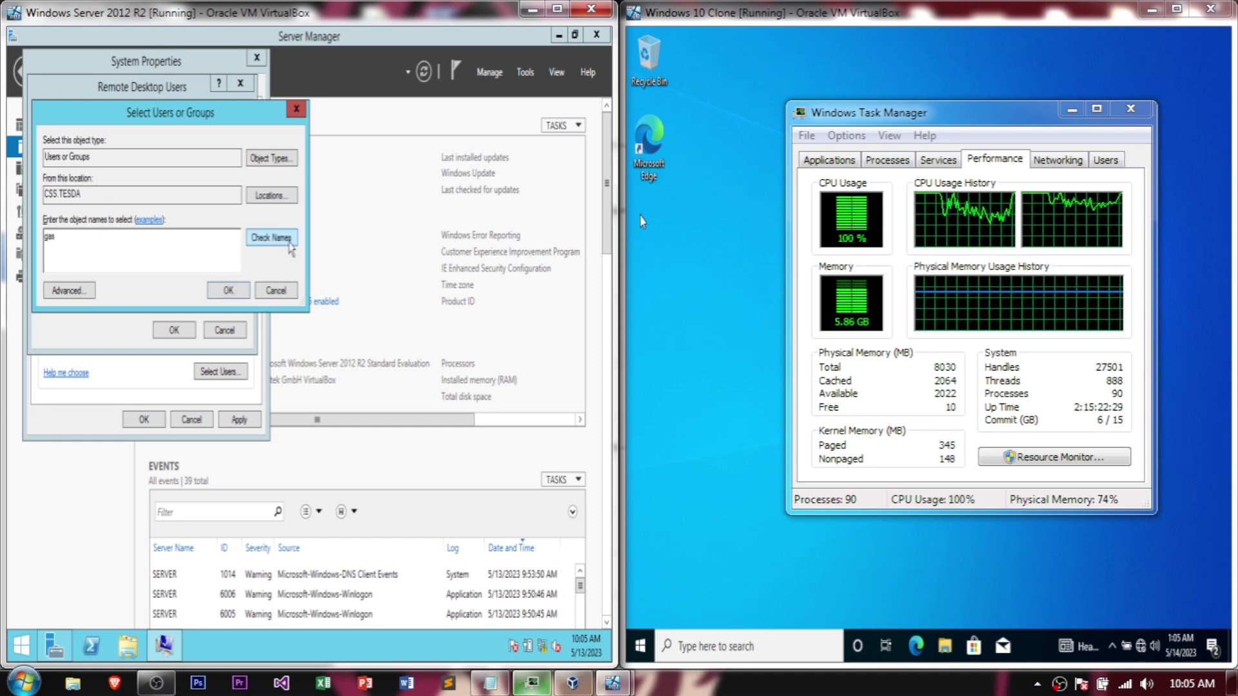
{"action": "left_click", "coordinate": [289, 248]}
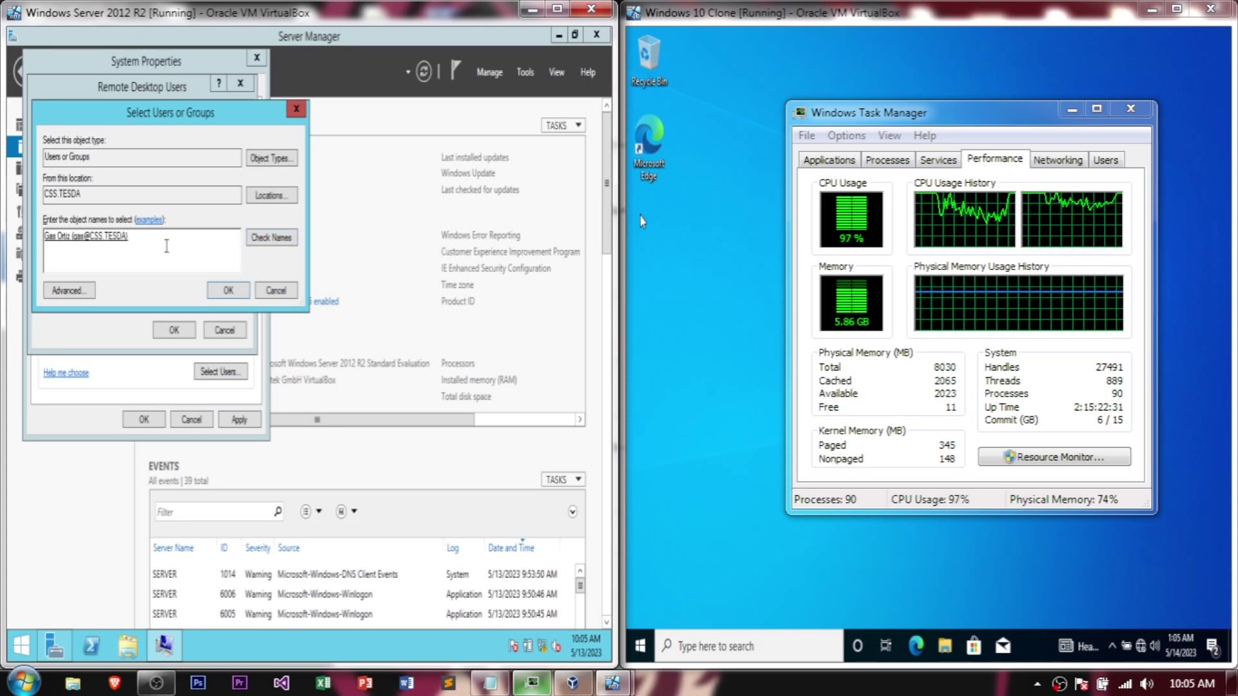
{"action": "double_click", "coordinate": [126, 238]}
{"action": "left_click", "coordinate": [63, 249]}
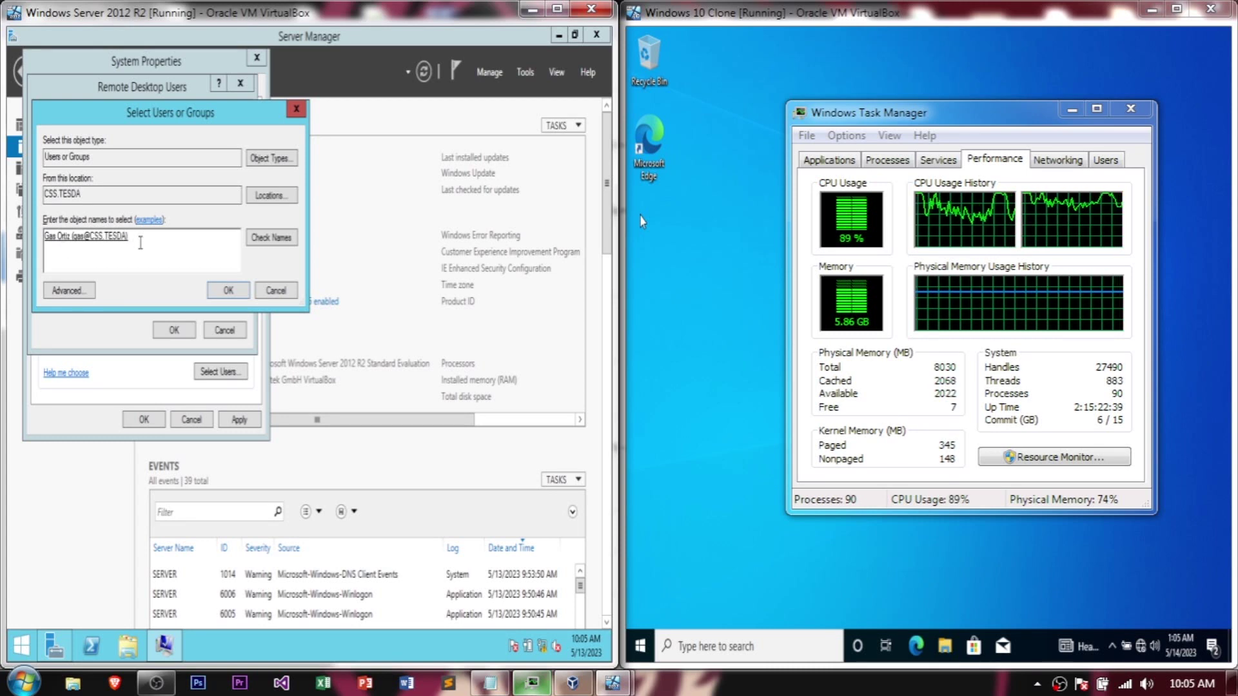
{"action": "left_click", "coordinate": [228, 290]}
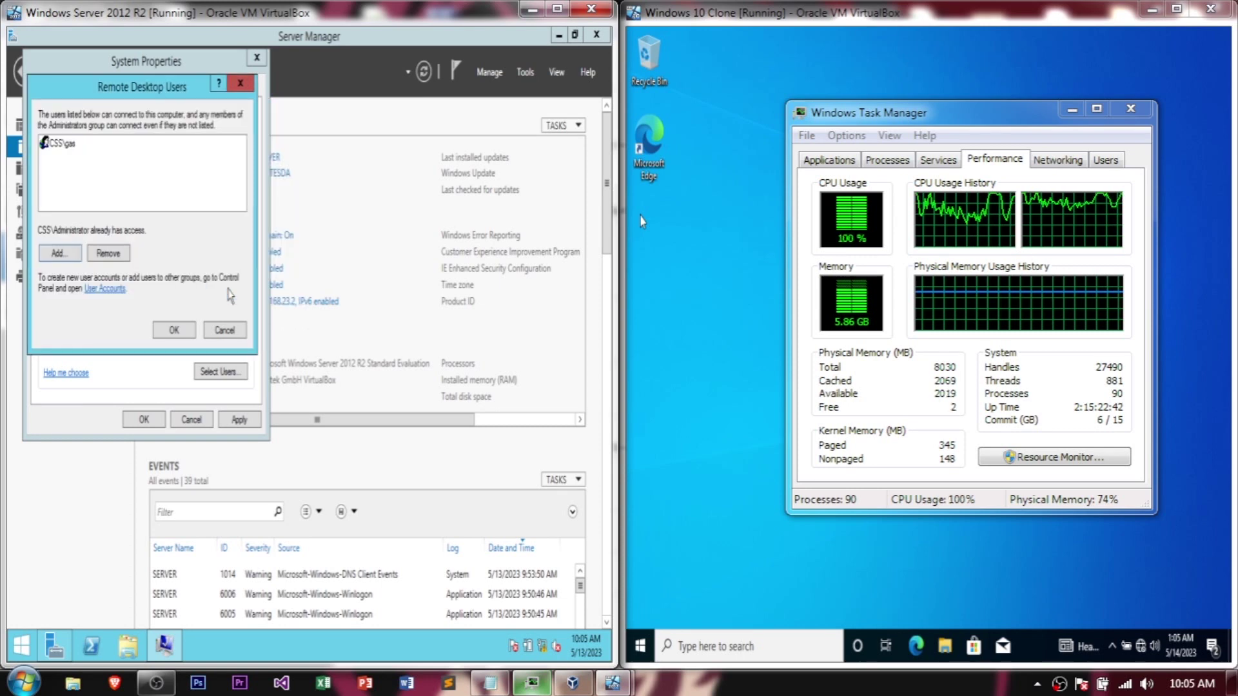
{"action": "left_click", "coordinate": [55, 255]}
{"action": "type", "text": "rcelo (r@CSS.TESDA"}
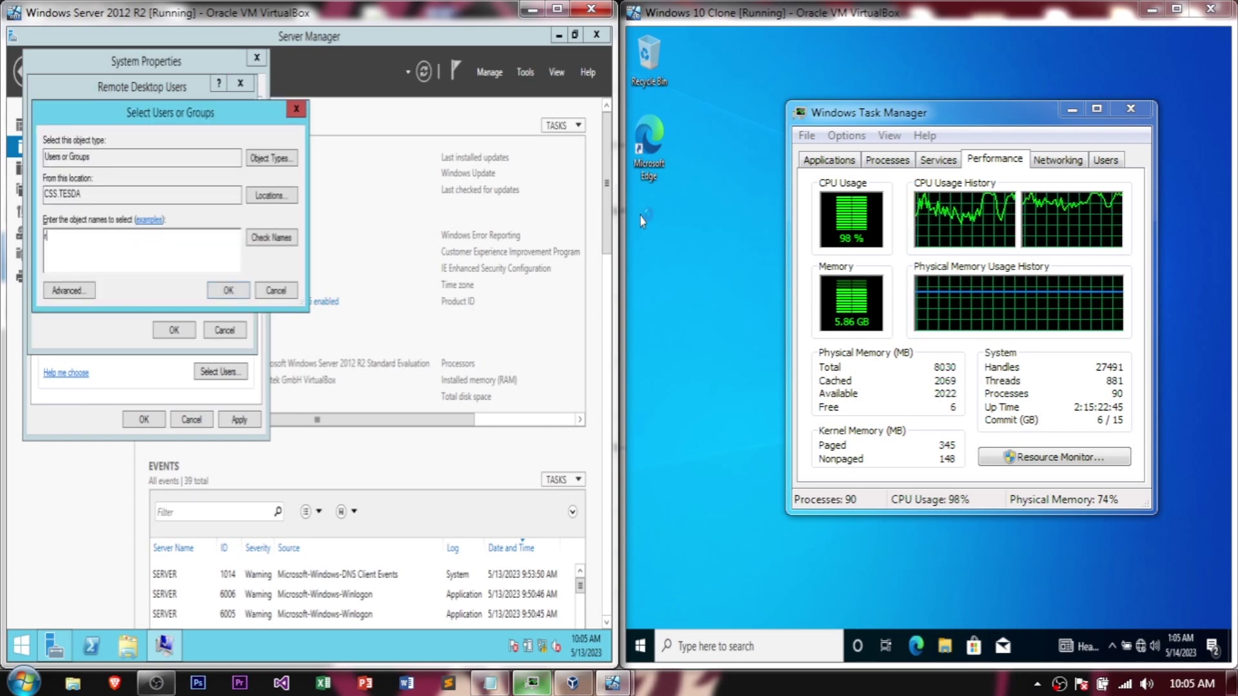
{"action": "left_click", "coordinate": [271, 239]}
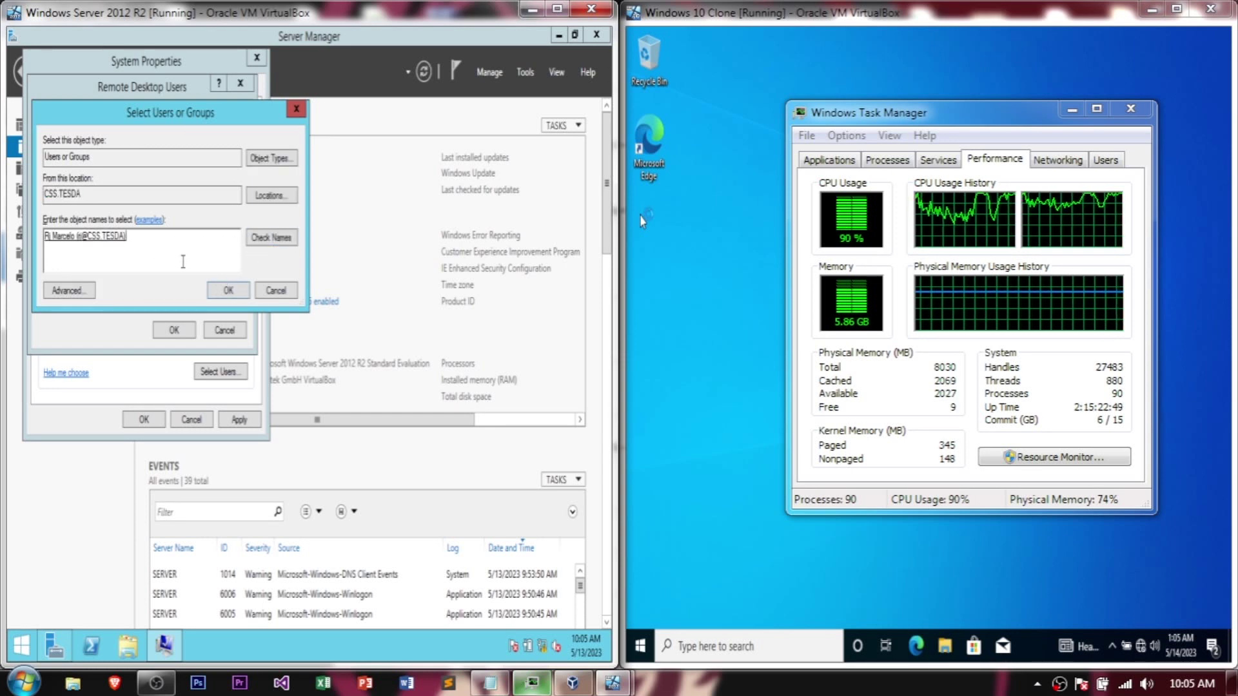
{"action": "left_click", "coordinate": [225, 291]}
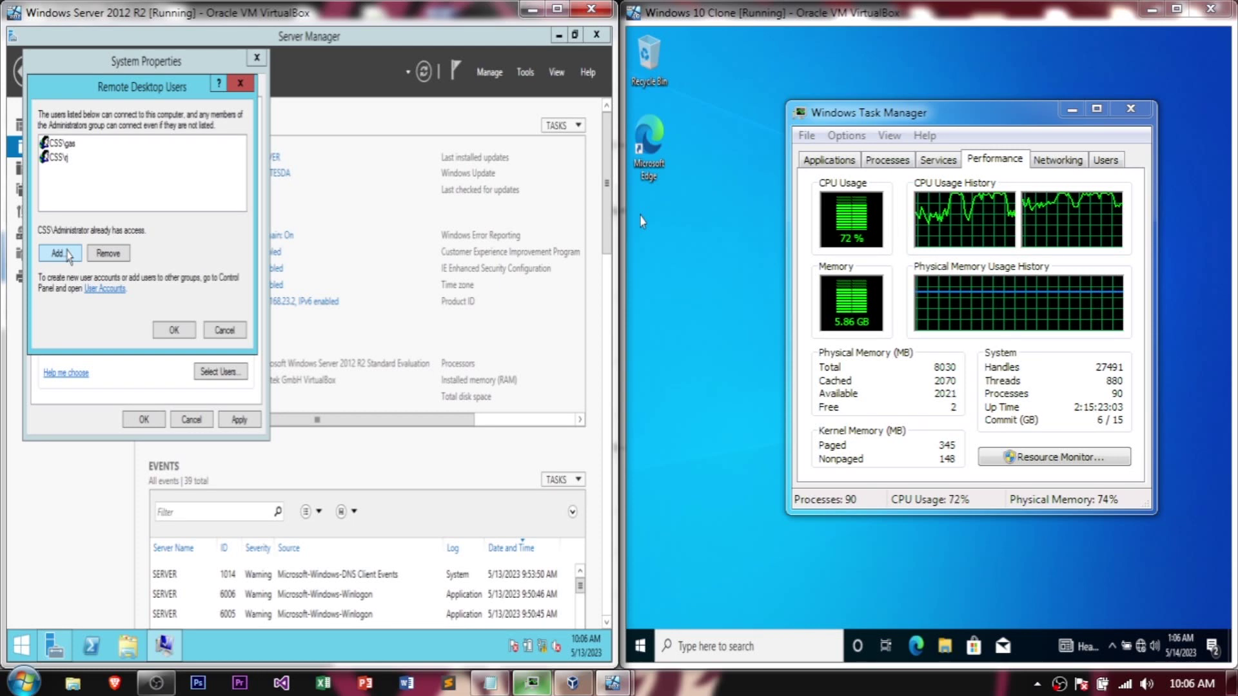
Step: Add the Administrator account to the Remote Desktop Users list and save the list
{"action": "left_click", "coordinate": [58, 254]}
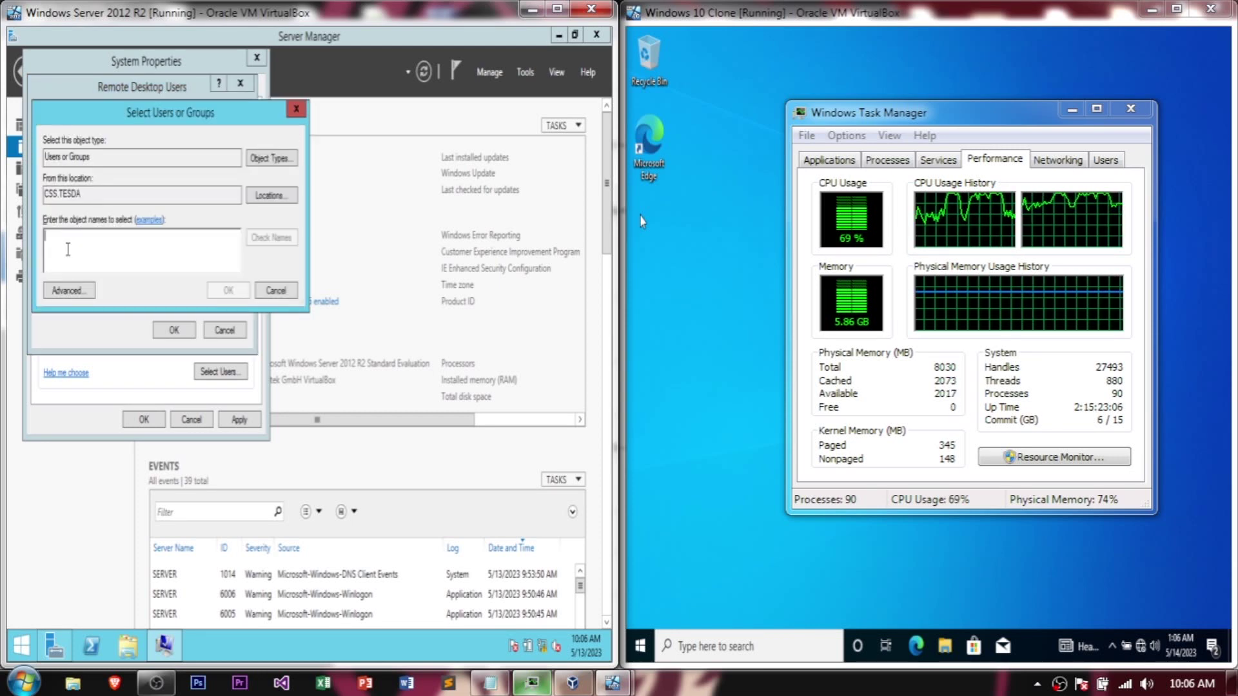
{"action": "type", "text": "adm"}
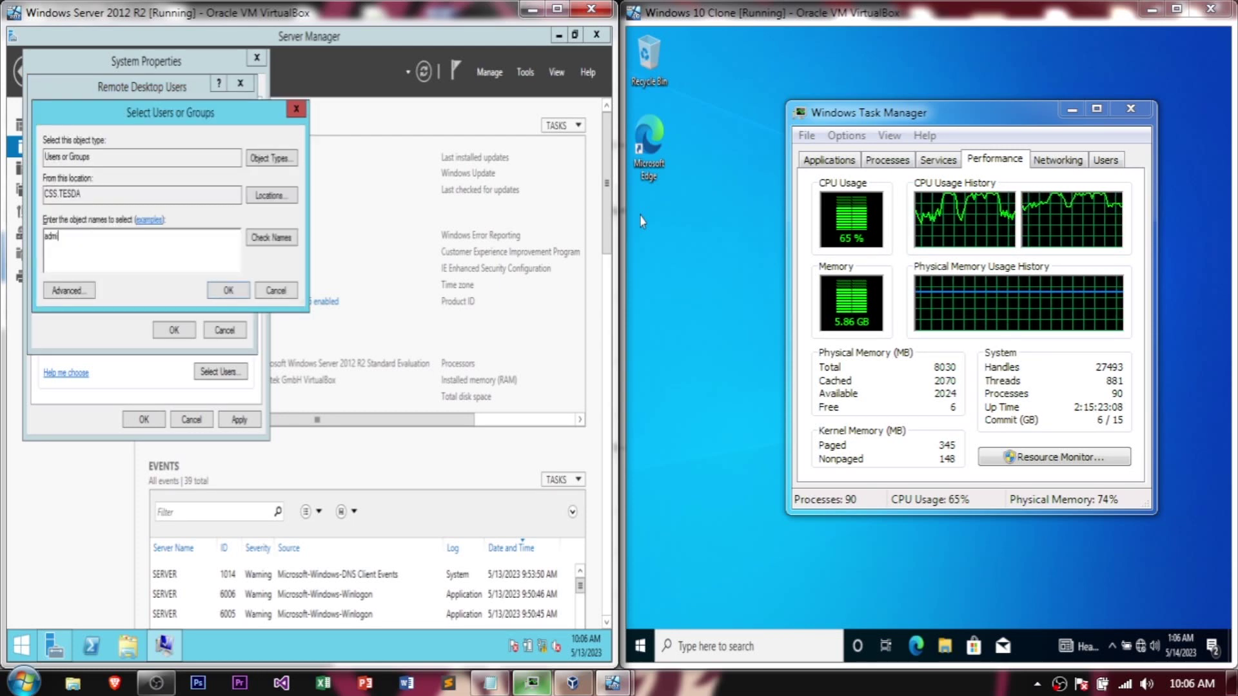
{"action": "type", "text": "in"}
{"action": "left_click", "coordinate": [284, 240]}
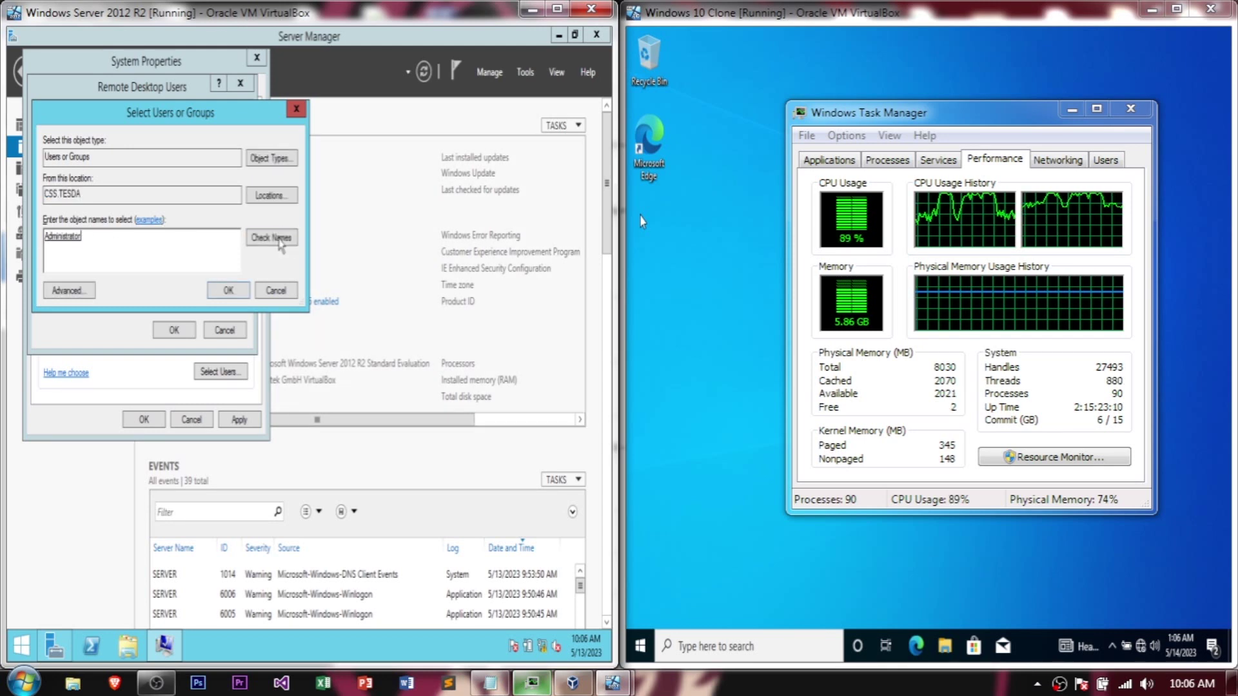
{"action": "double_click", "coordinate": [97, 233]}
{"action": "left_click", "coordinate": [89, 248]}
{"action": "left_click", "coordinate": [228, 290]}
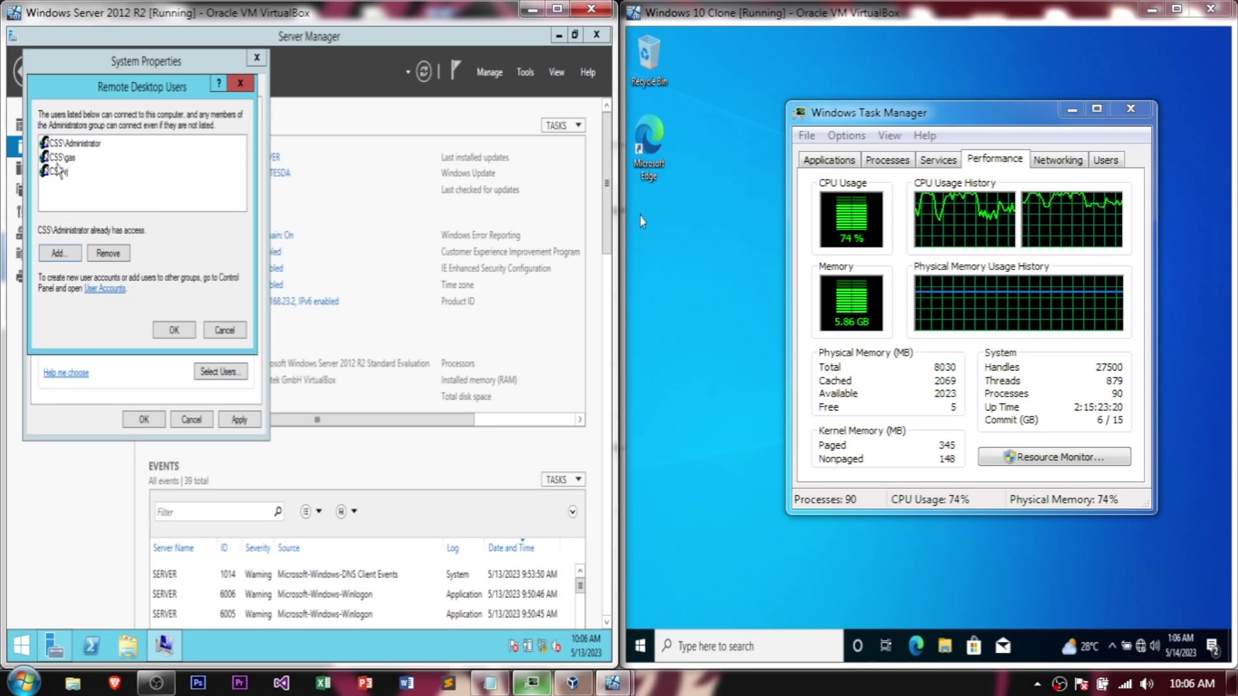
{"action": "left_click", "coordinate": [170, 331]}
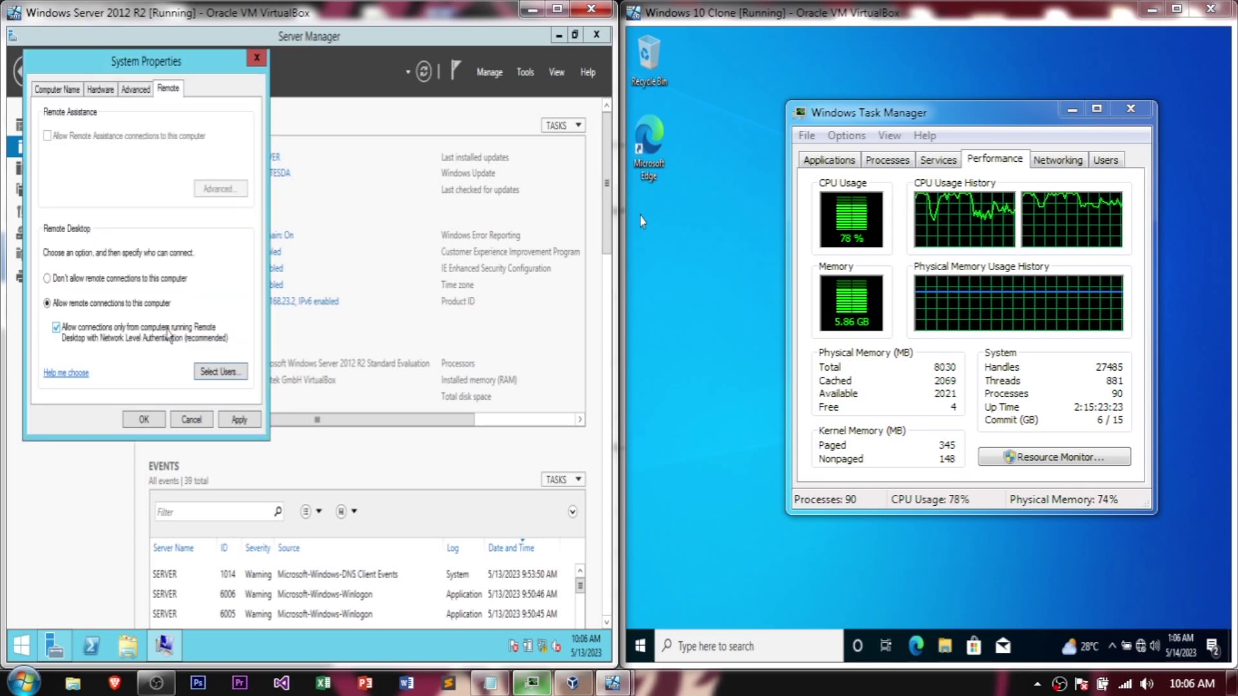
Step: Apply the remote settings, close System Properties and refresh until Remote Desktop shows Enabled
{"action": "left_click", "coordinate": [238, 420]}
{"action": "left_click", "coordinate": [142, 420]}
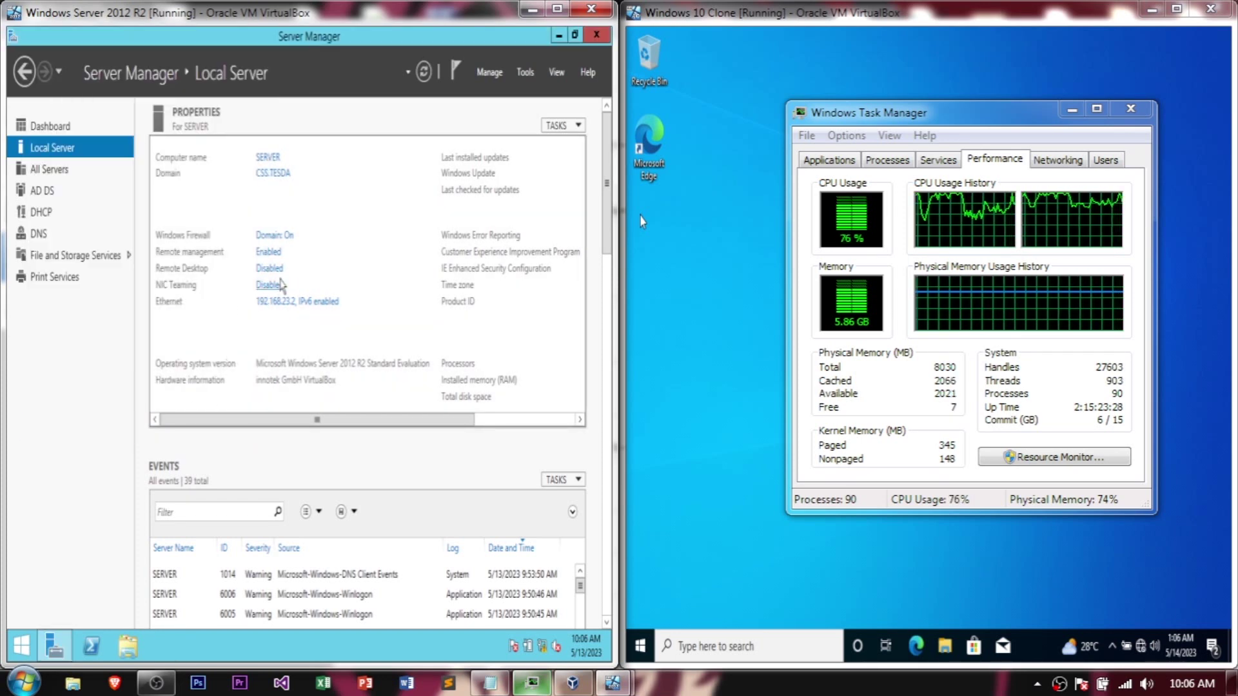
{"action": "left_click", "coordinate": [424, 72]}
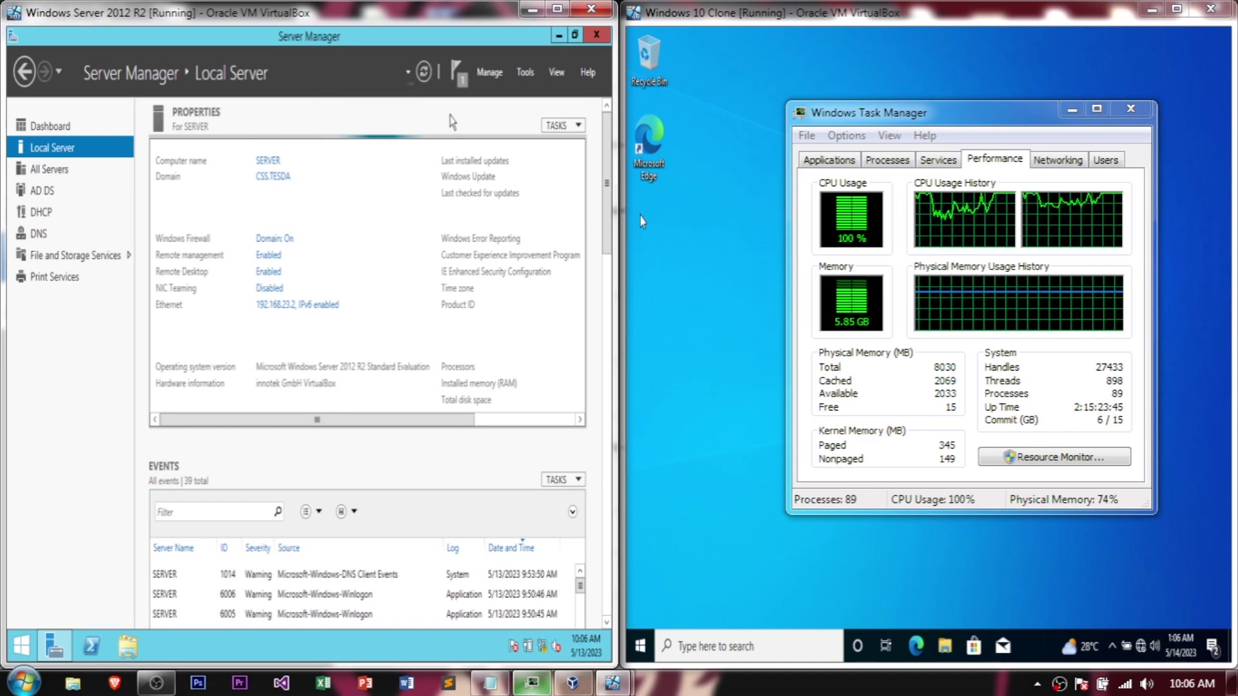
{"action": "left_click", "coordinate": [490, 73]}
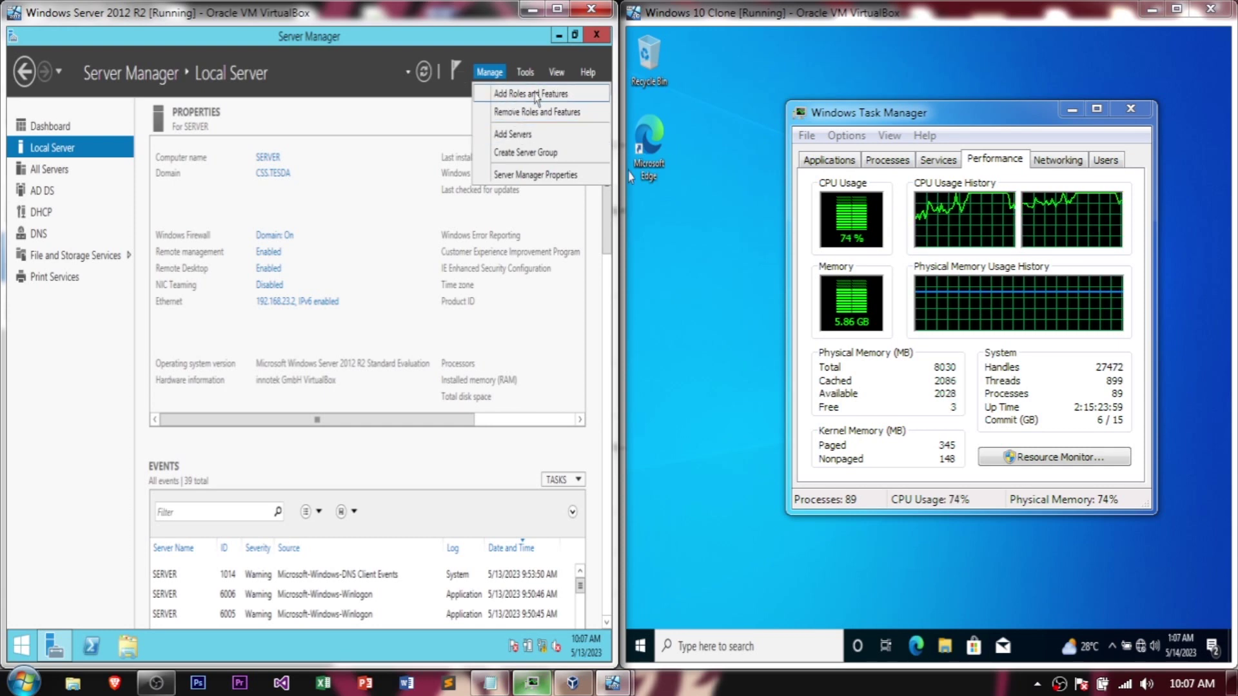
Step: Start a role-based installation on this server and select the Remote Desktop Services role
{"action": "left_click", "coordinate": [534, 95]}
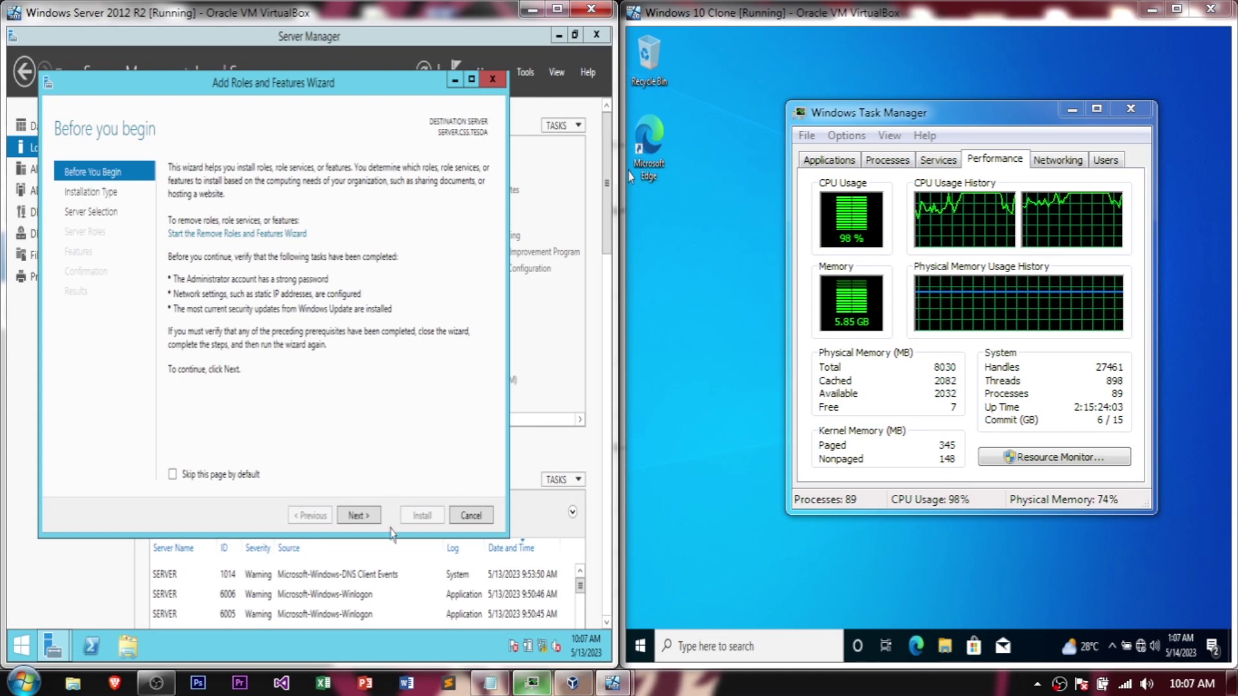
{"action": "left_click", "coordinate": [363, 520]}
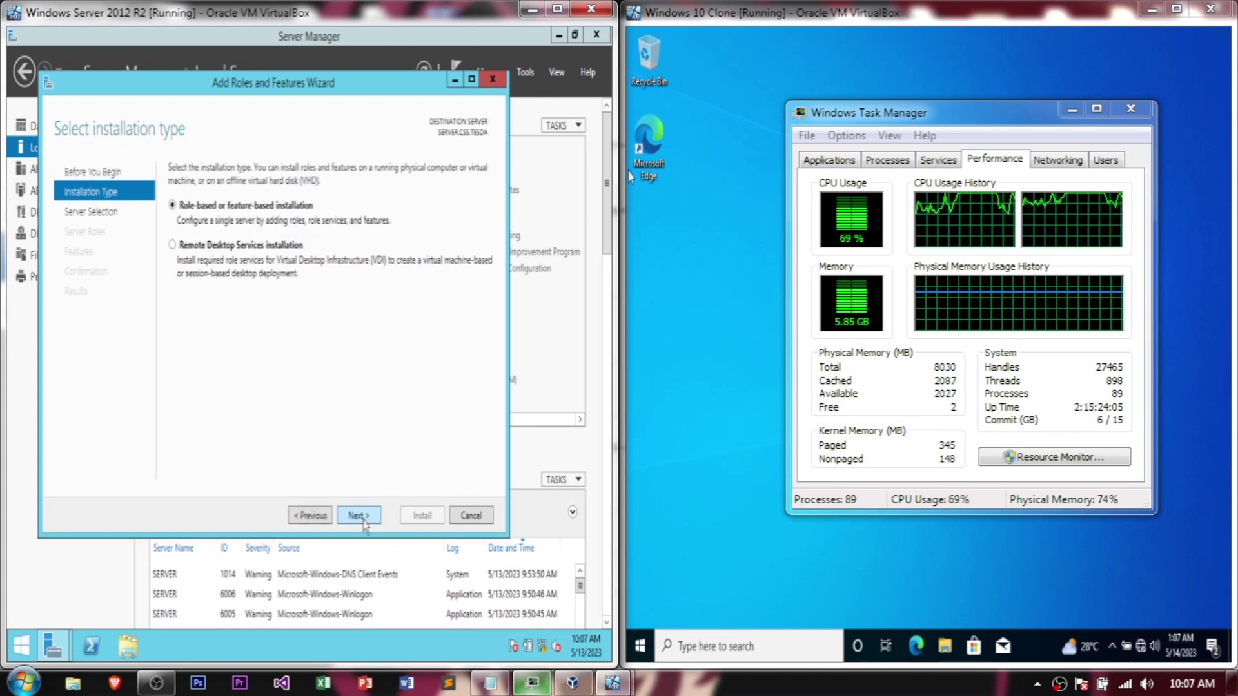
{"action": "left_click", "coordinate": [359, 515]}
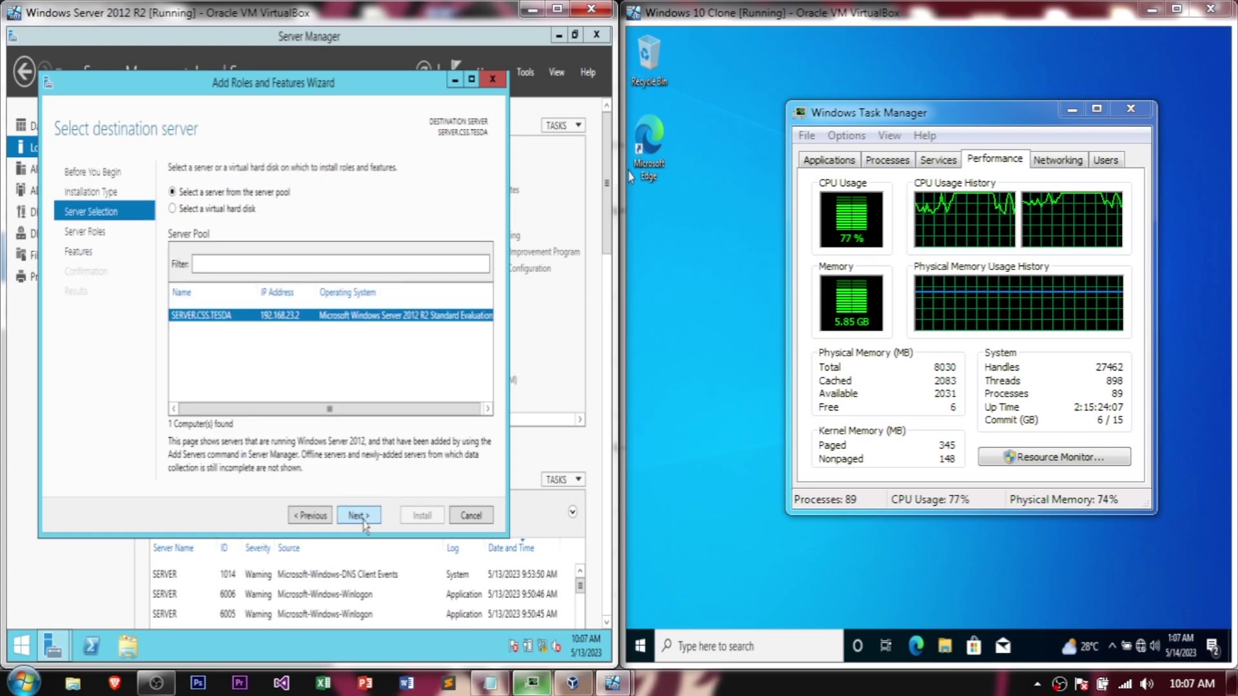
{"action": "left_click", "coordinate": [363, 518]}
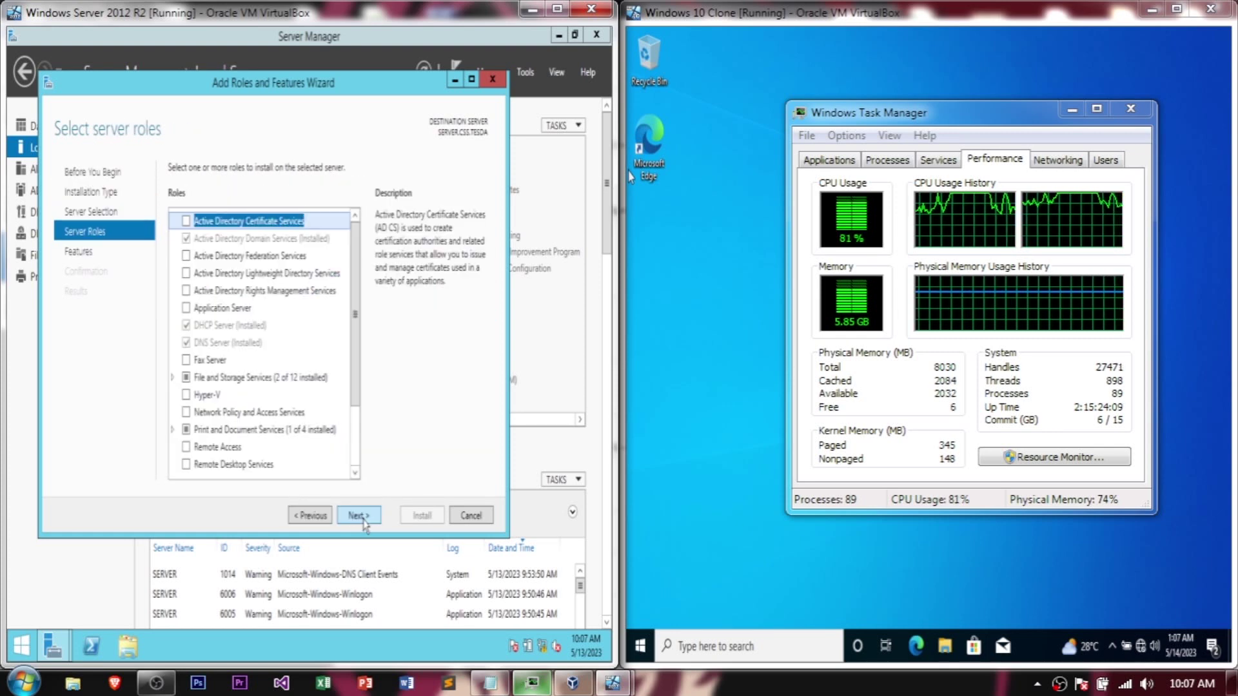
{"action": "left_click_drag", "start_coordinate": [353, 348], "coordinate": [353, 407]}
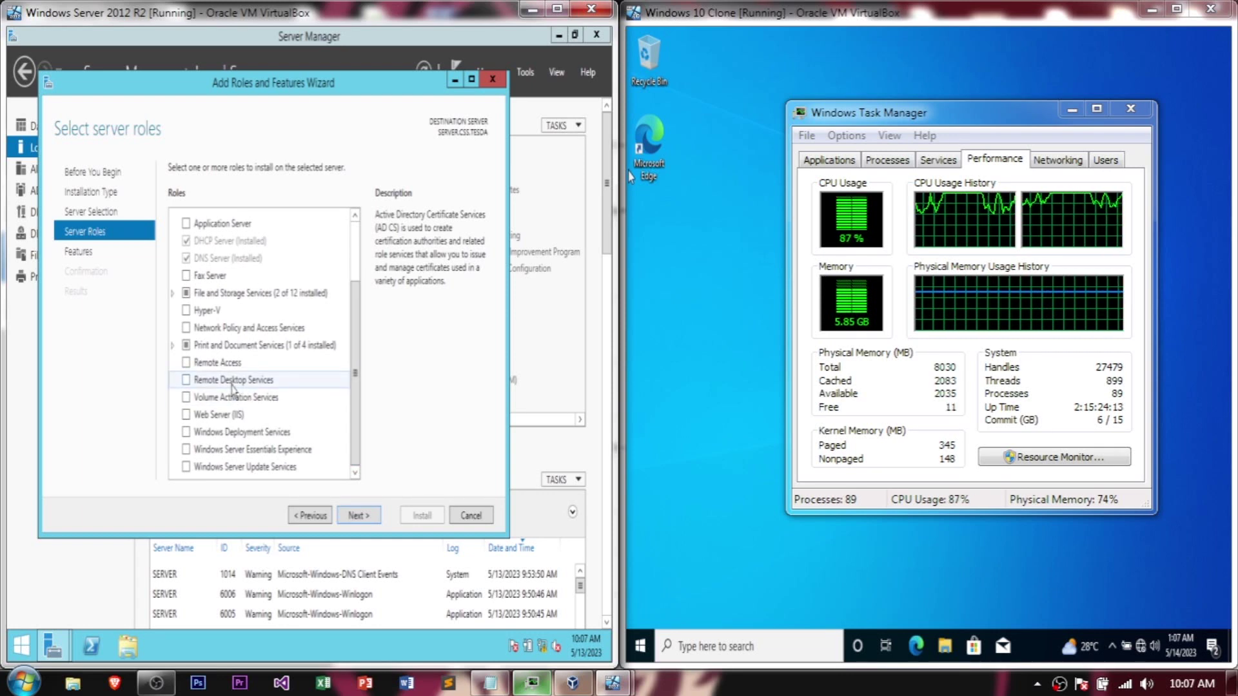
{"action": "left_click", "coordinate": [188, 384]}
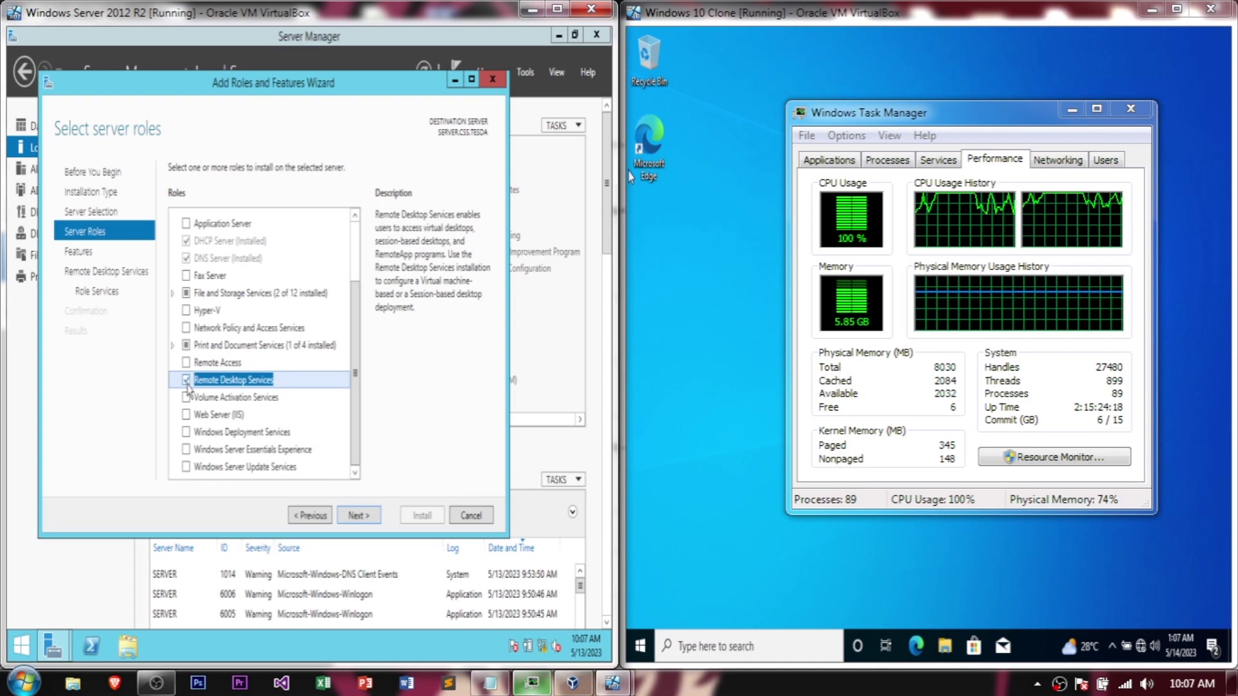
{"action": "left_click", "coordinate": [358, 516]}
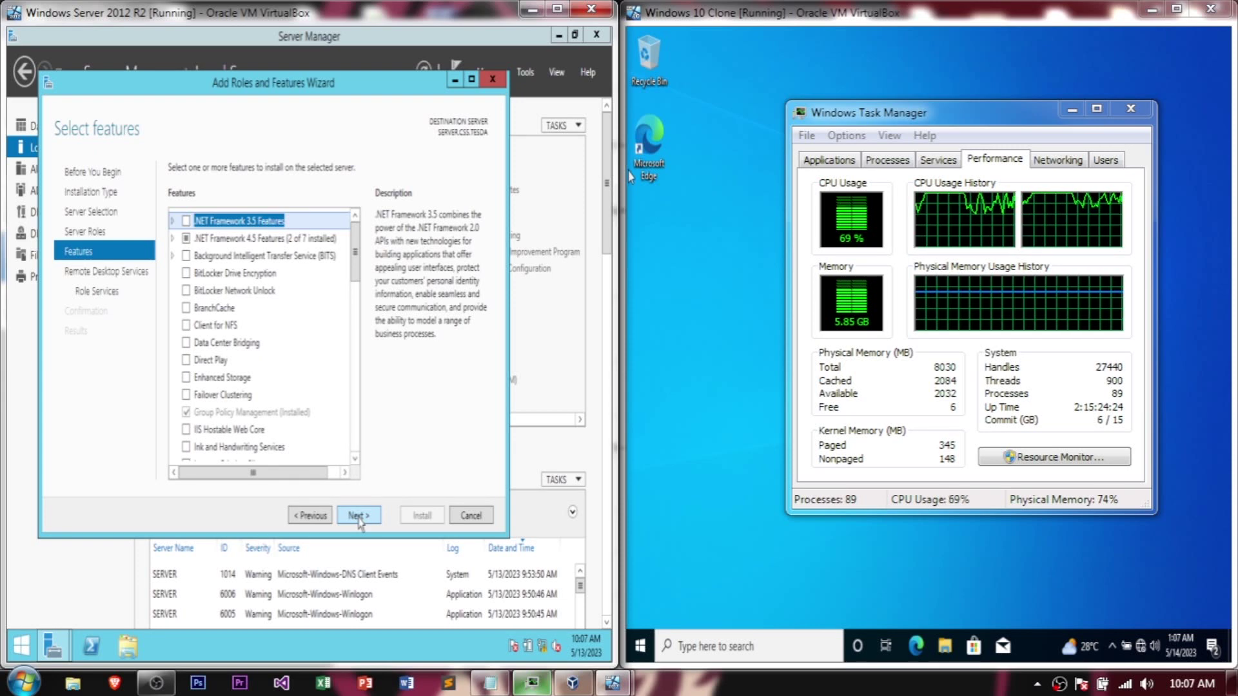
Step: Choose RD Connection Broker, RD Licensing and RD Session Host with their management tools
{"action": "left_click", "coordinate": [357, 516]}
{"action": "left_click", "coordinate": [359, 516]}
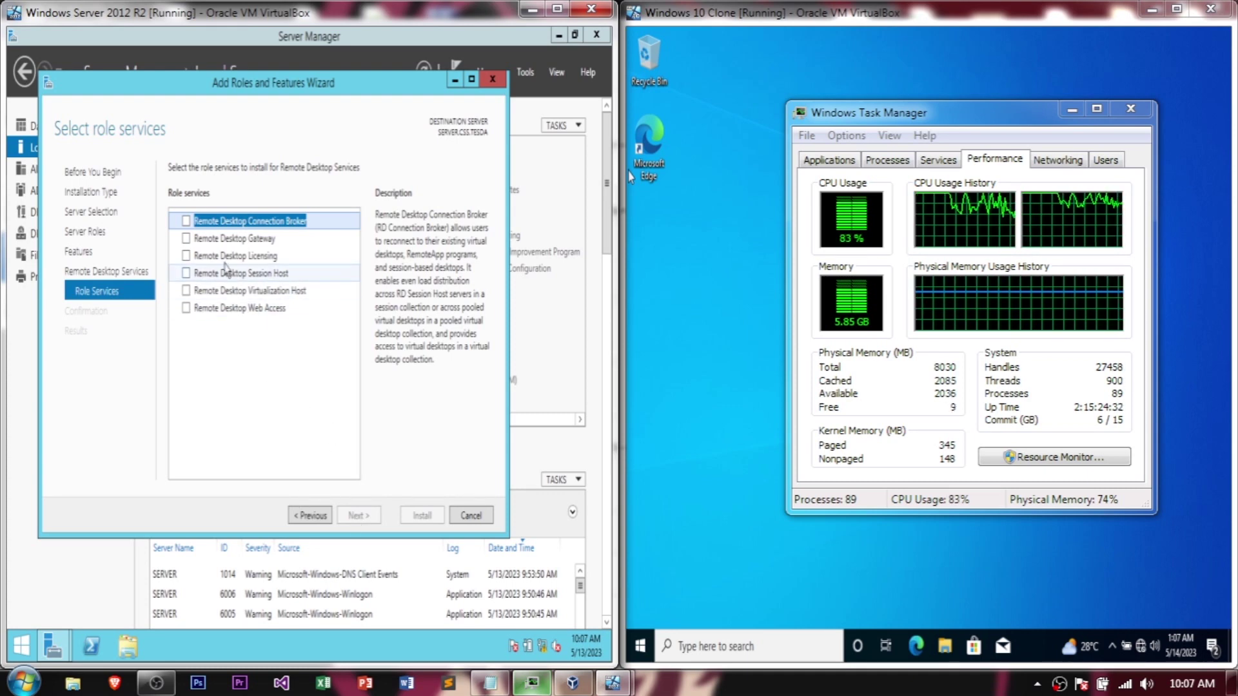
{"action": "left_click", "coordinate": [186, 222]}
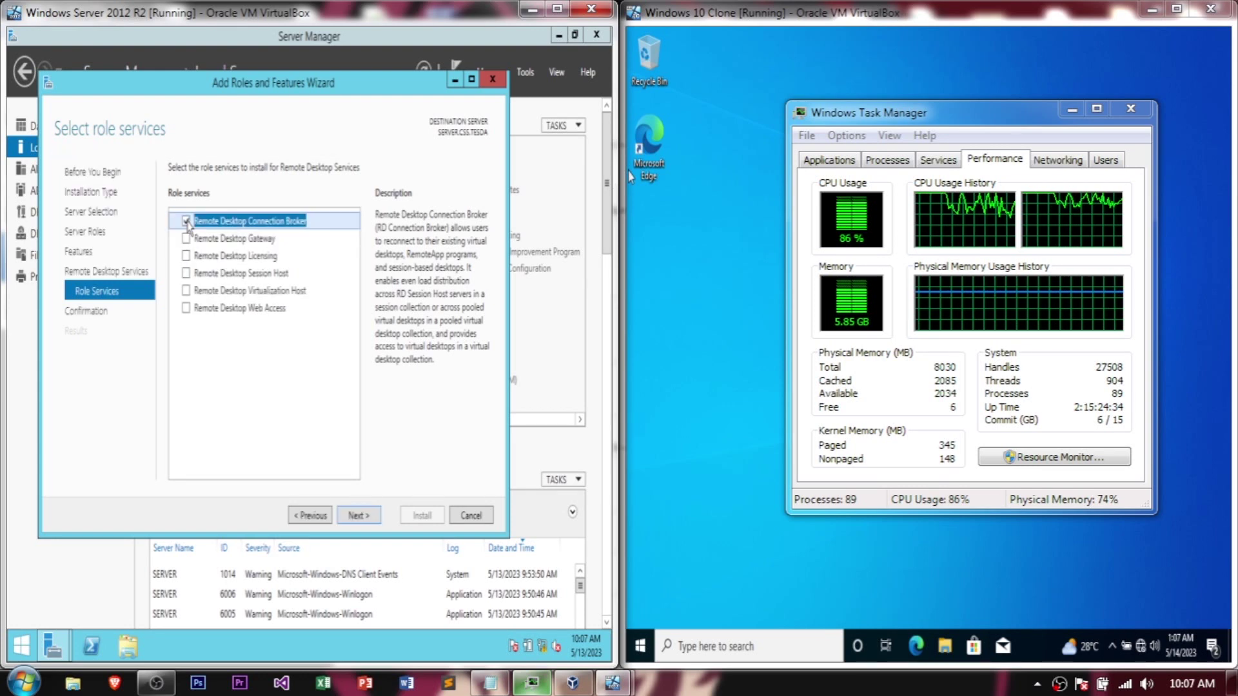
{"action": "left_click", "coordinate": [187, 256]}
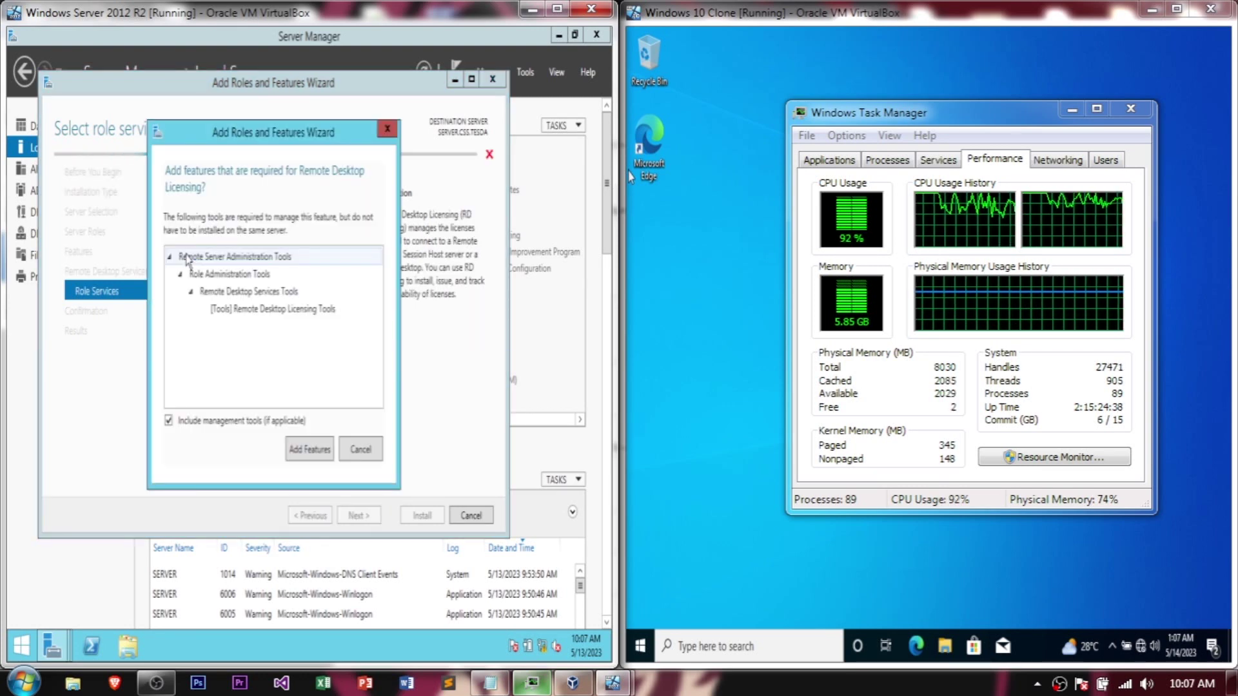
{"action": "left_click", "coordinate": [300, 452]}
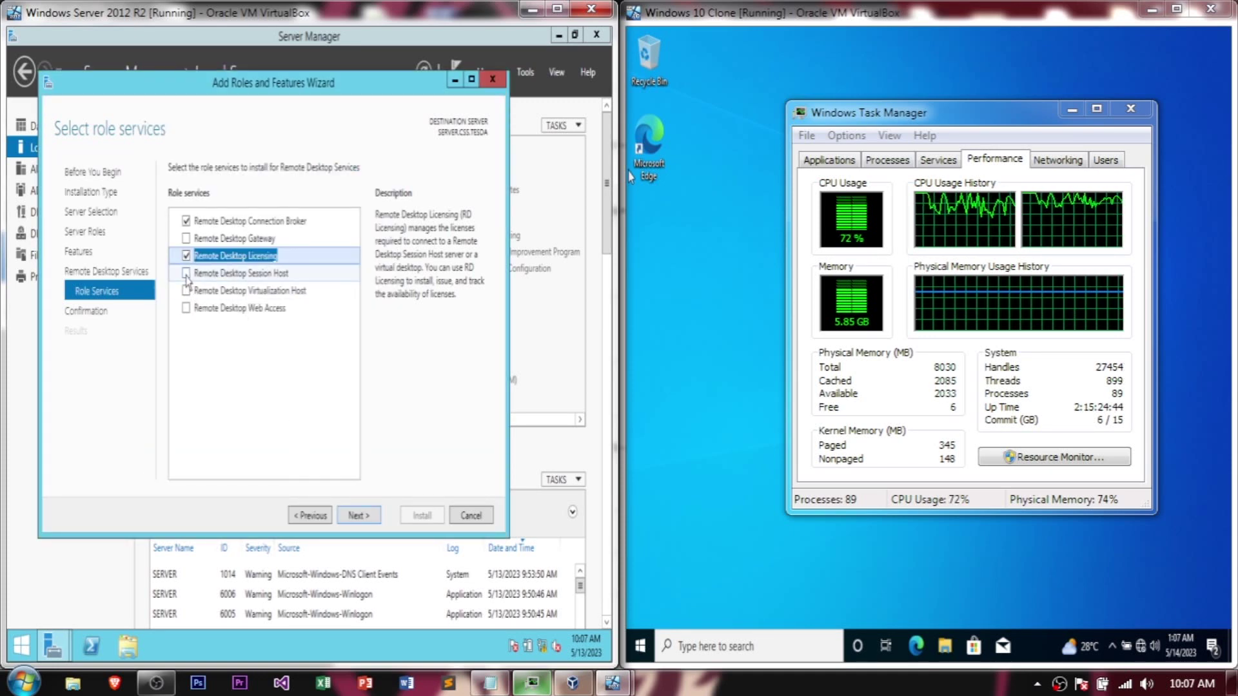
{"action": "left_click", "coordinate": [186, 275]}
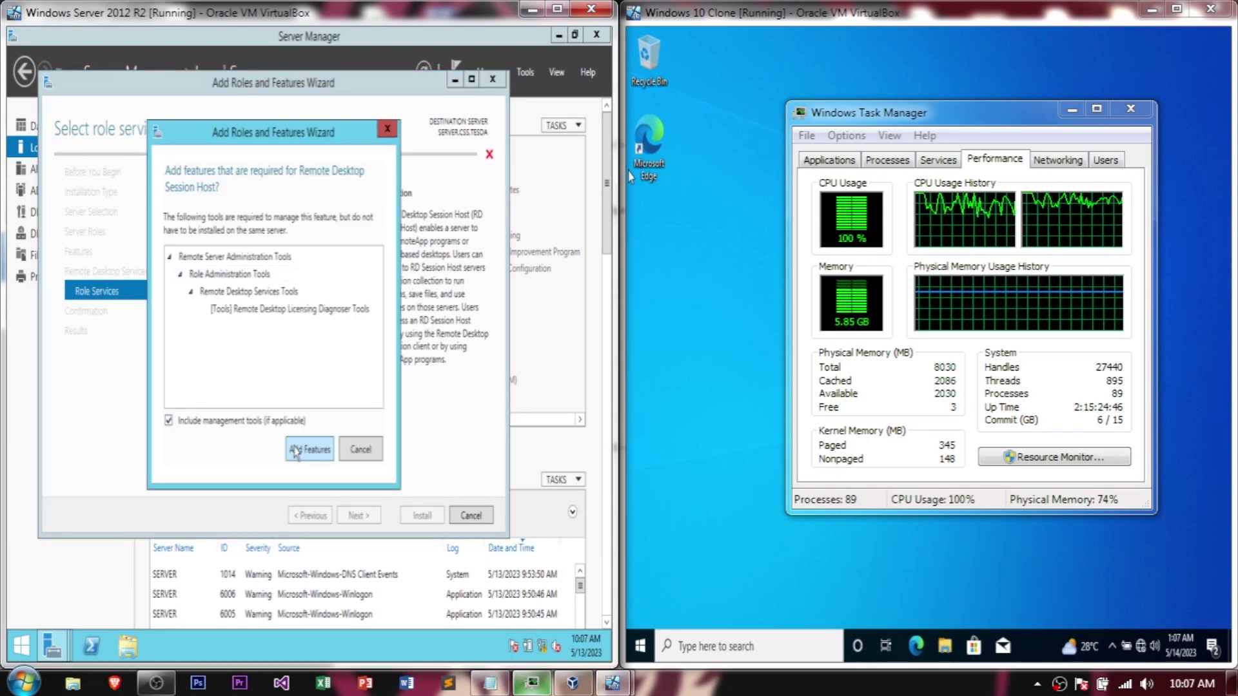
{"action": "left_click", "coordinate": [294, 449]}
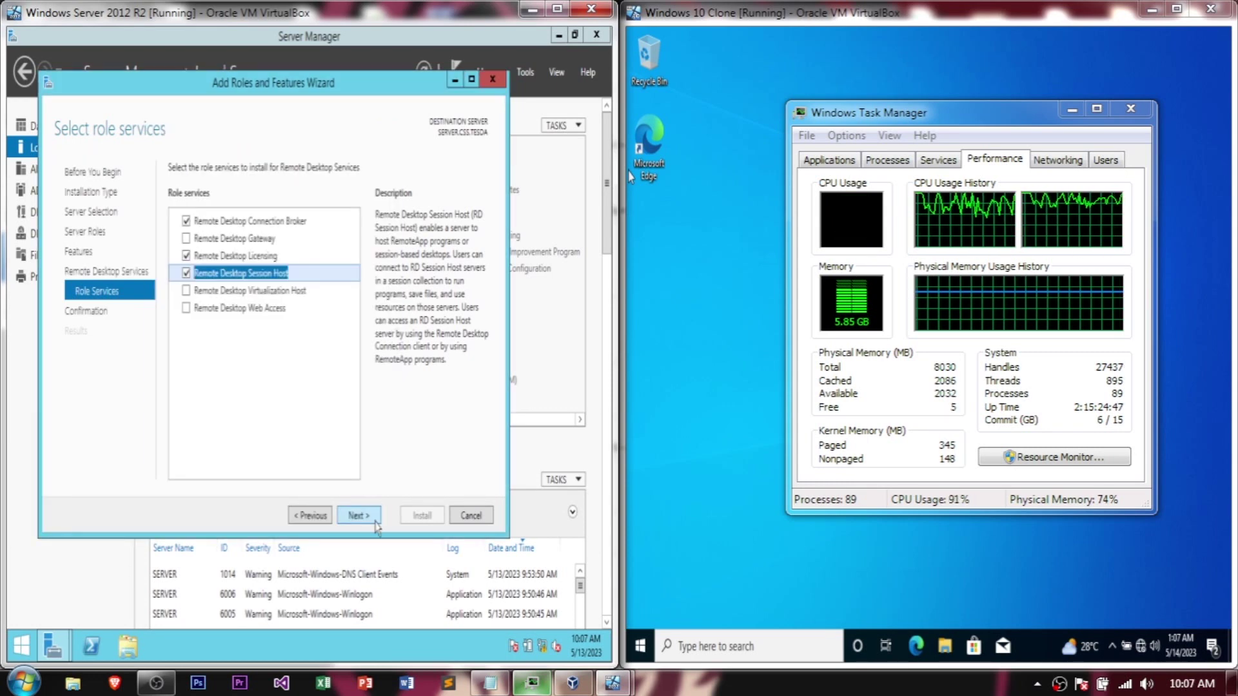
{"action": "left_click", "coordinate": [373, 521]}
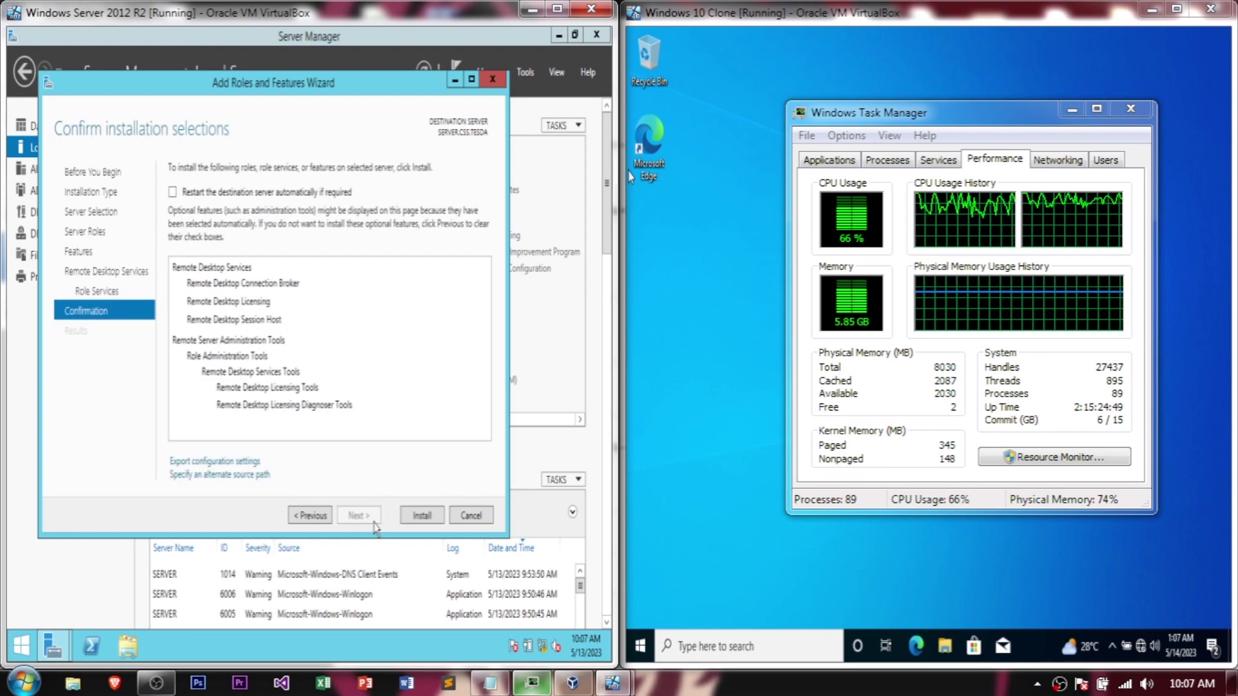
Step: Install the Connection Broker, Licensing and Session Host services, then close the finished wizard
{"action": "left_click", "coordinate": [414, 522]}
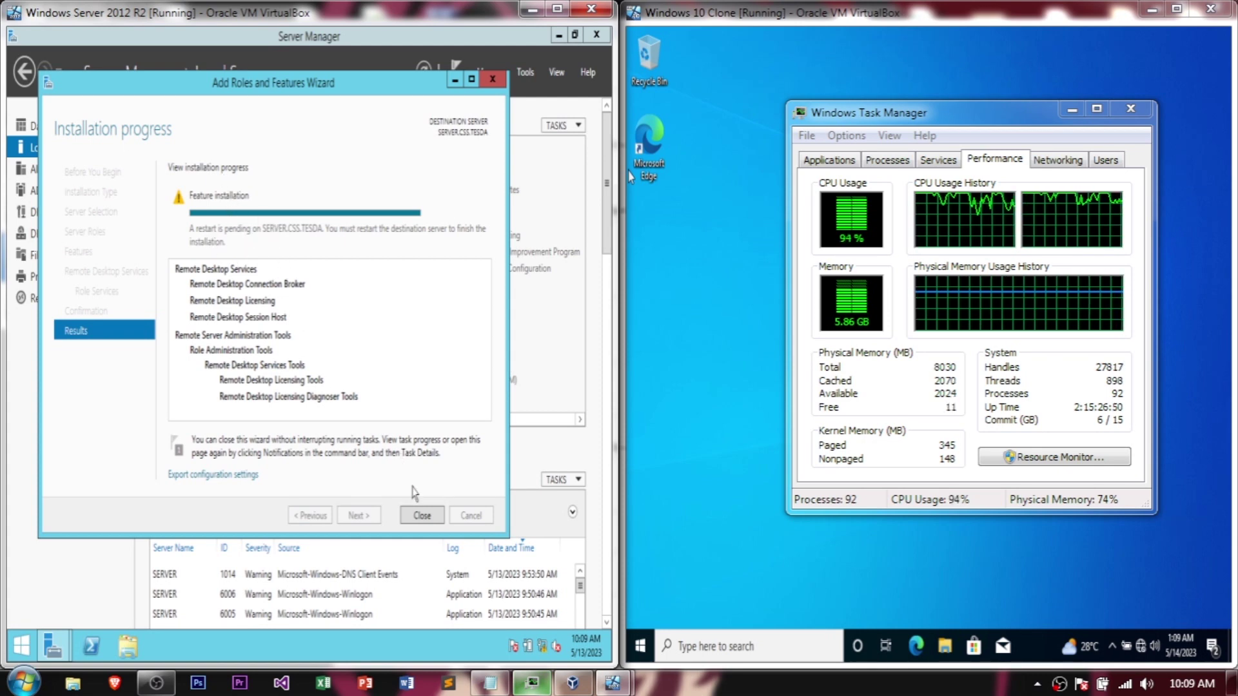
{"action": "left_click", "coordinate": [429, 519]}
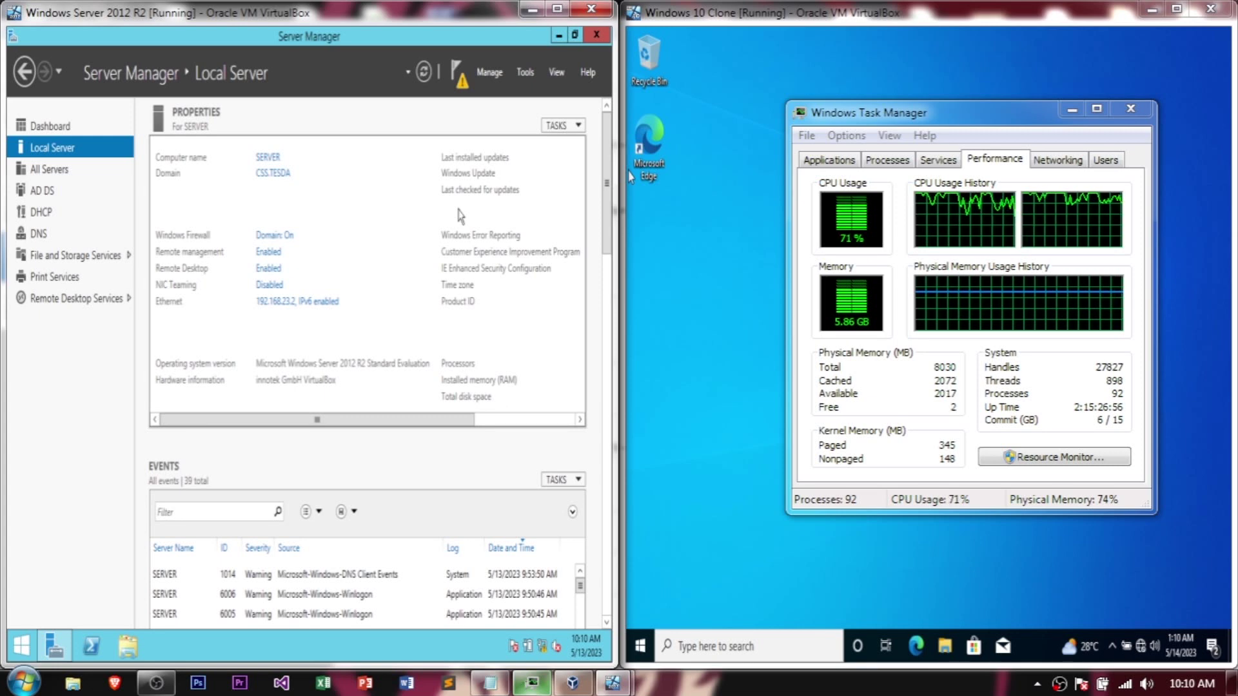
Step: Move Task Manager over the server window and choose Switch user on the Windows 10 client
{"action": "left_click_drag", "start_coordinate": [974, 118], "coordinate": [316, 137]}
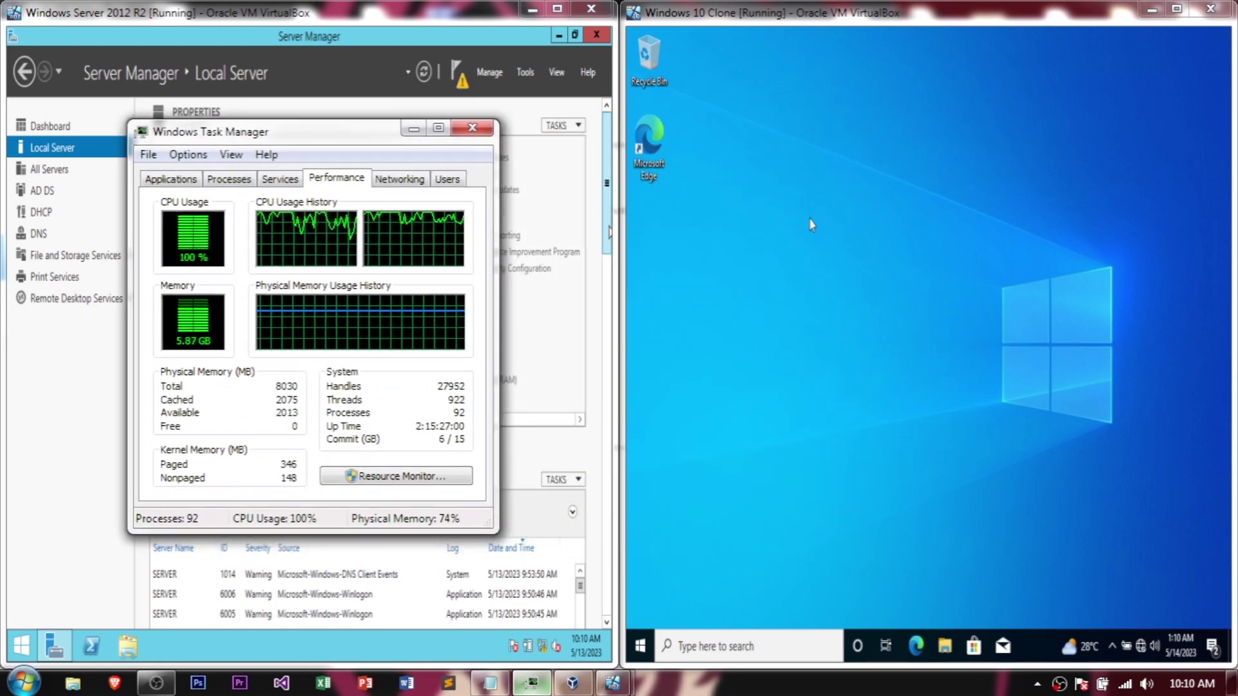
{"action": "left_click", "coordinate": [856, 265]}
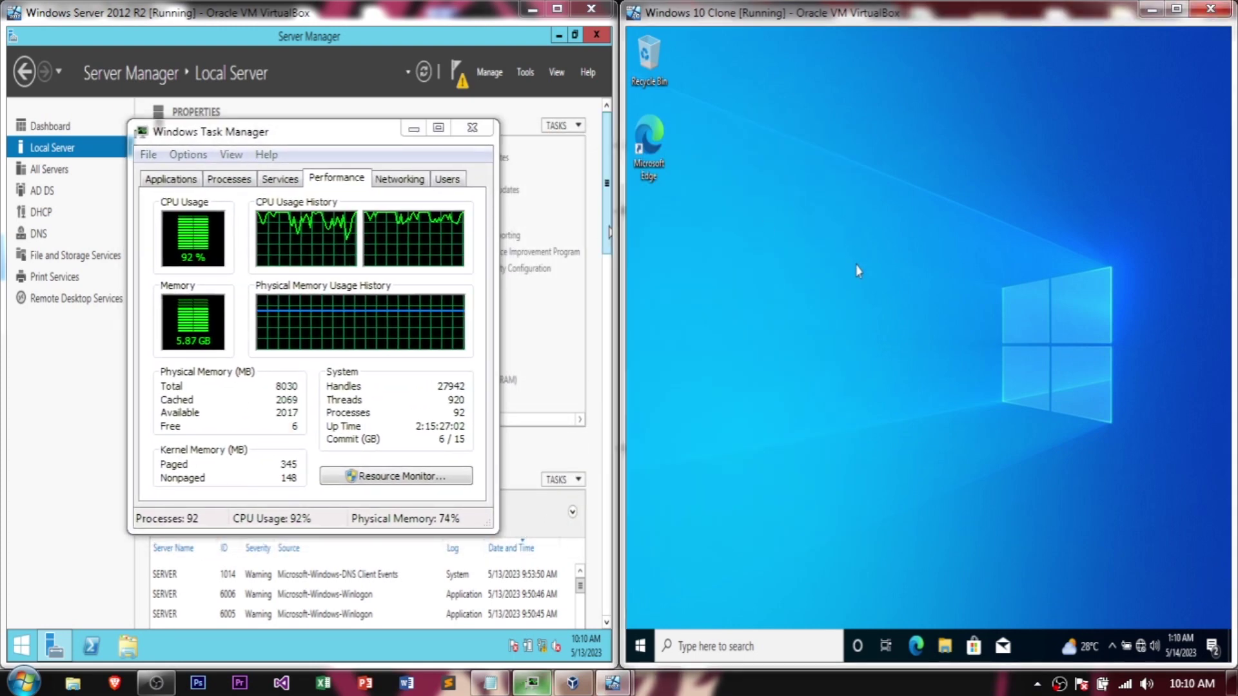
{"action": "left_click", "coordinate": [640, 647]}
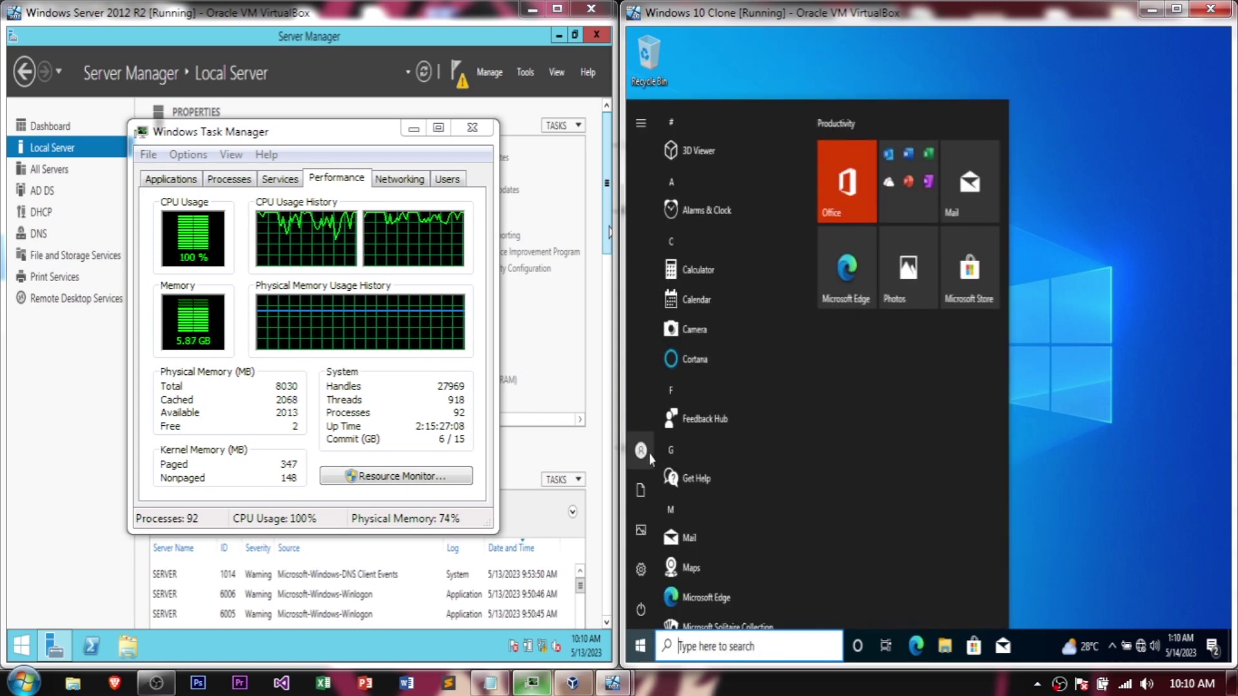
{"action": "mouse_move", "coordinate": [655, 446]}
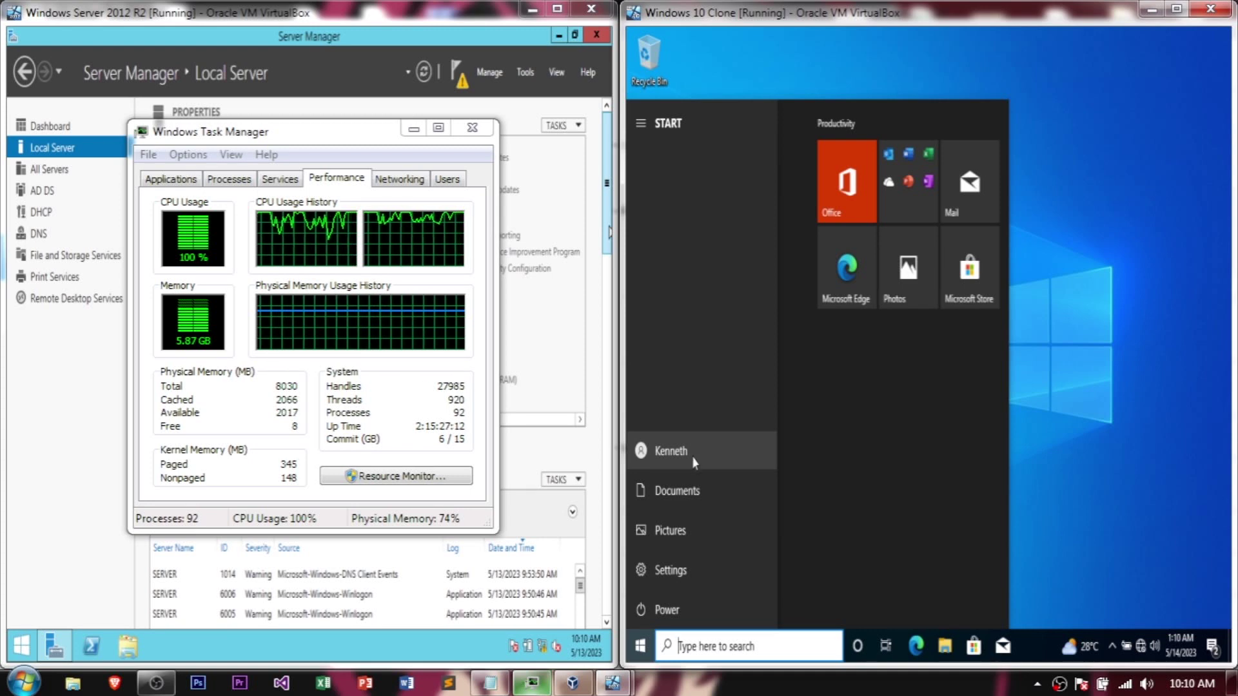
{"action": "left_click", "coordinate": [665, 424]}
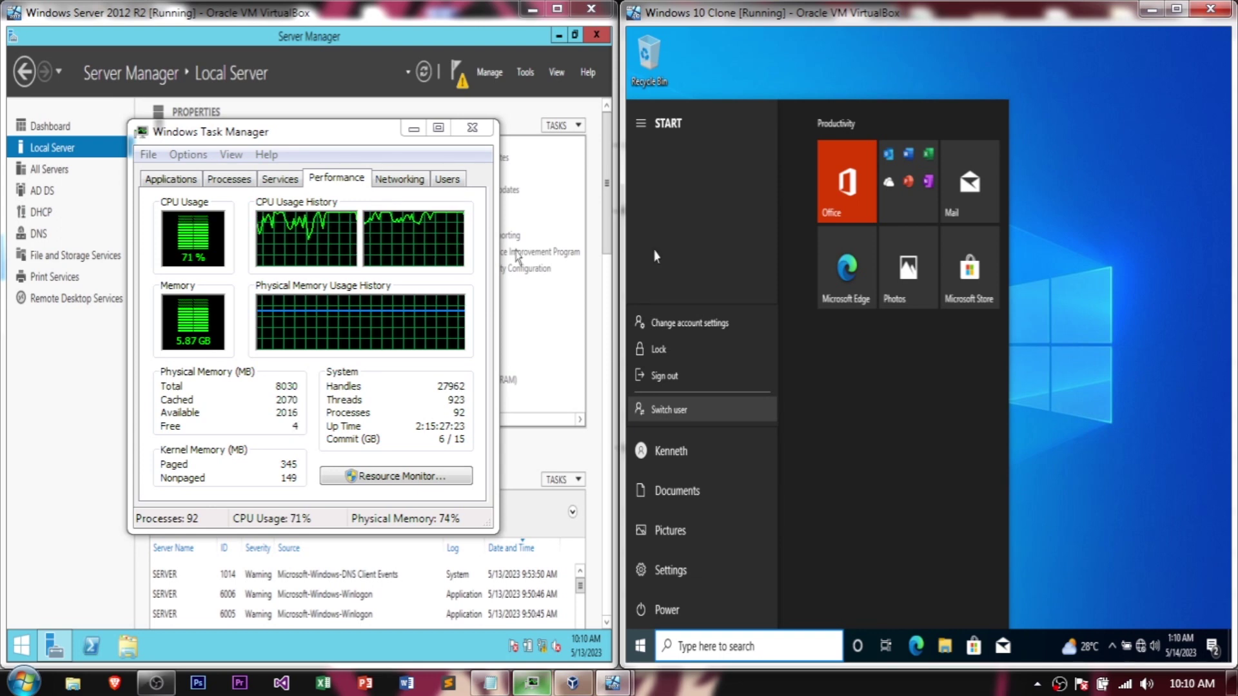
{"action": "left_click", "coordinate": [684, 412]}
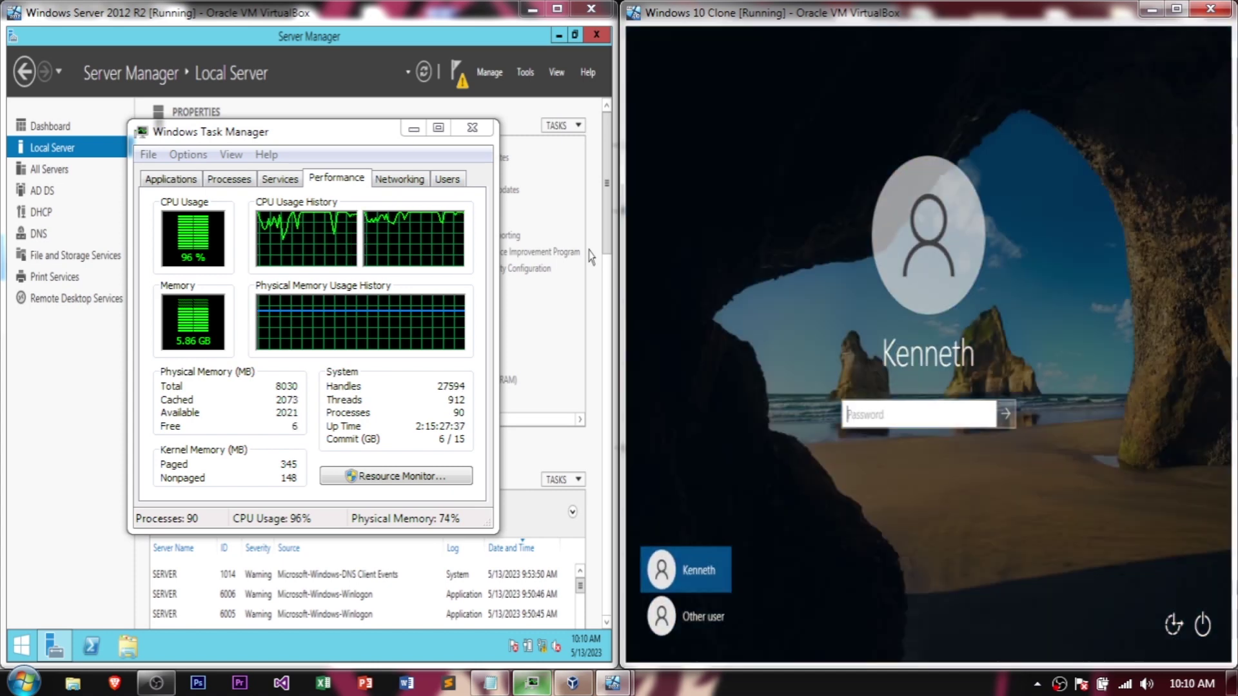
Step: Sign in to the Windows 10 client as Other user with a domain account and its password
{"action": "left_click", "coordinate": [701, 616]}
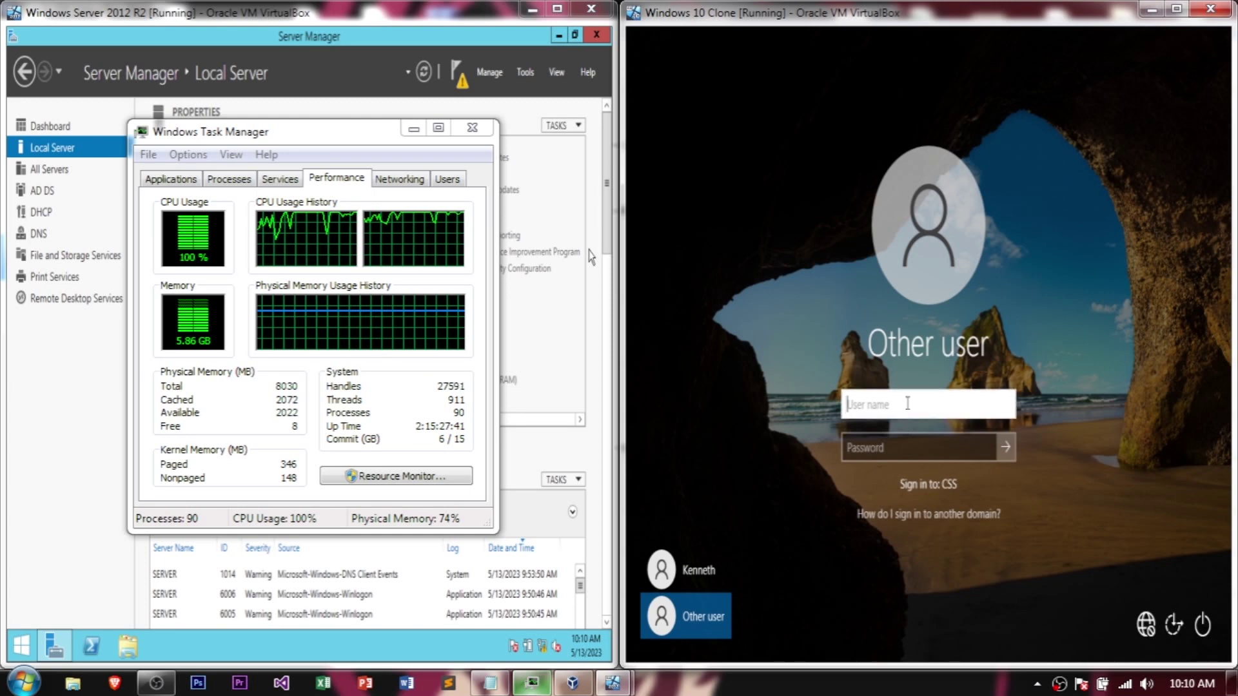
{"action": "type", "text": "gas"}
{"action": "key", "text": "Tab"}
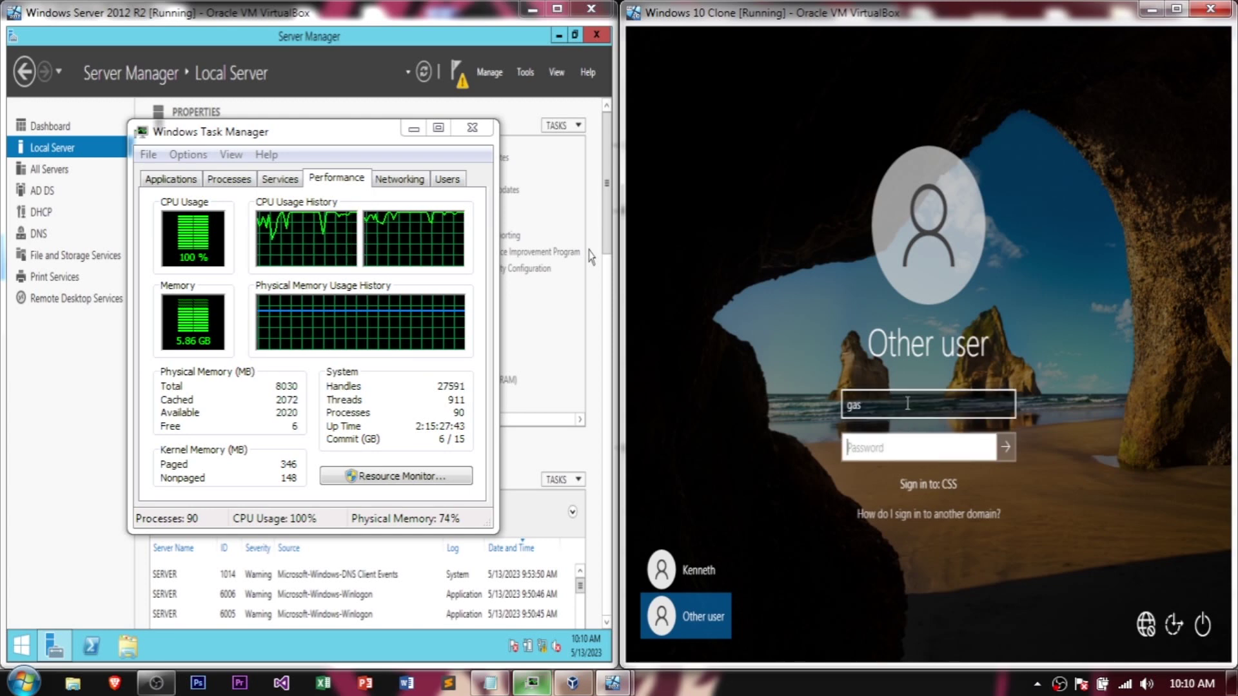
{"action": "type", "text": "pass"}
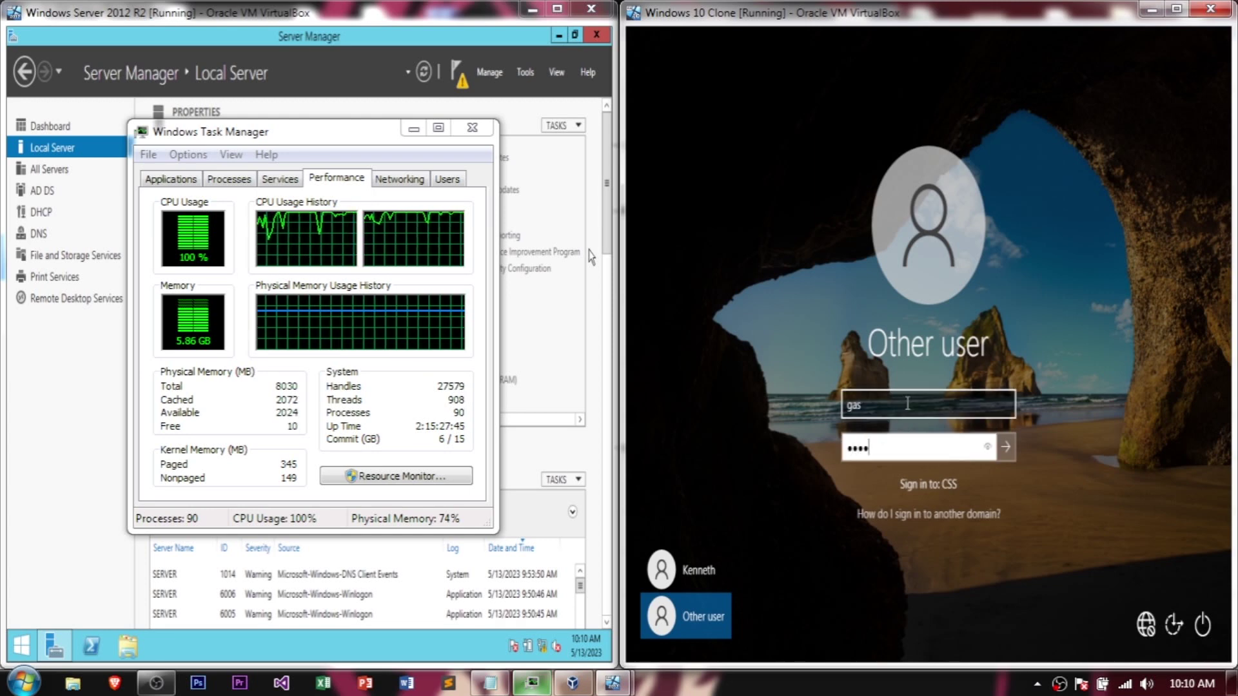
{"action": "type", "text": "word123"}
{"action": "key", "text": "Return"}
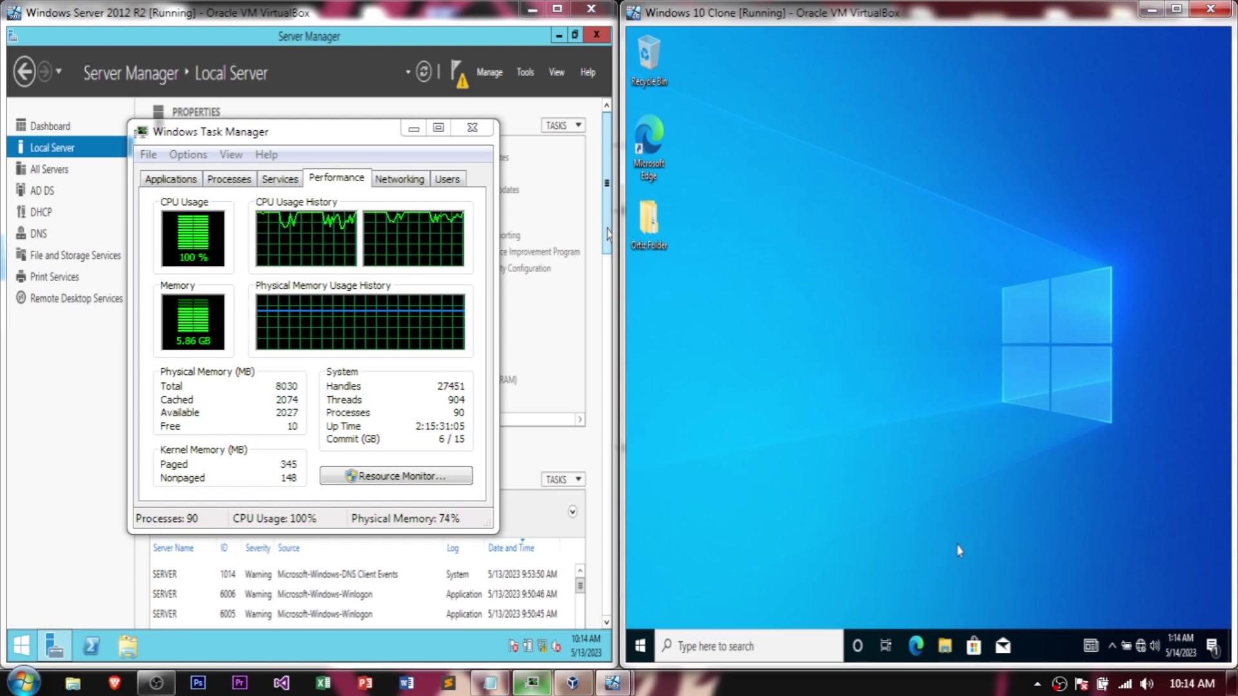
Step: Open This PC's Properties from File Explorer to show the client's About page
{"action": "key", "text": "super+e"}
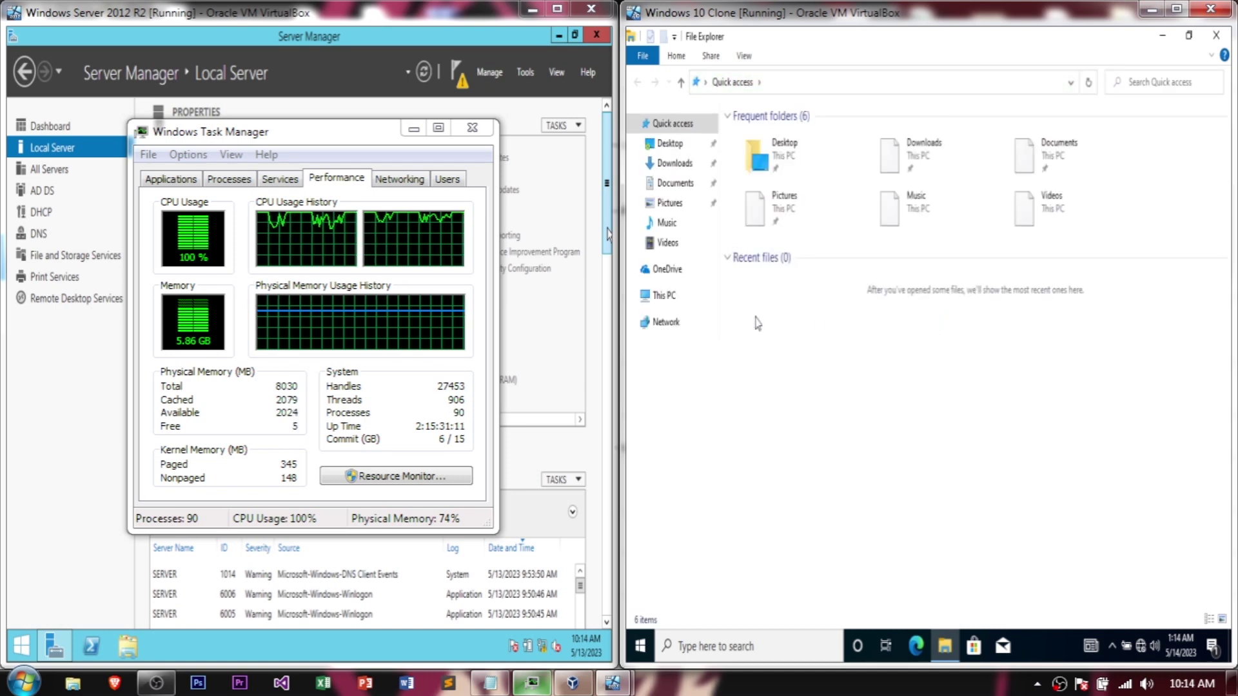
{"action": "right_click", "coordinate": [661, 304]}
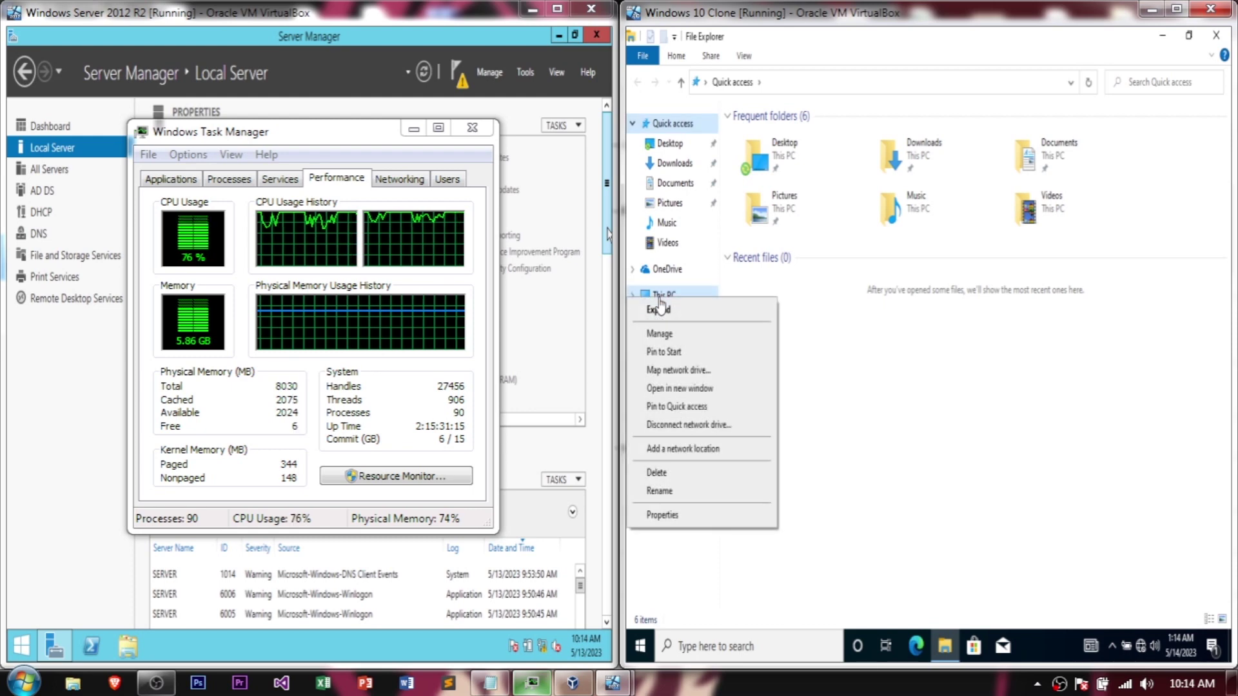
{"action": "left_click", "coordinate": [668, 515]}
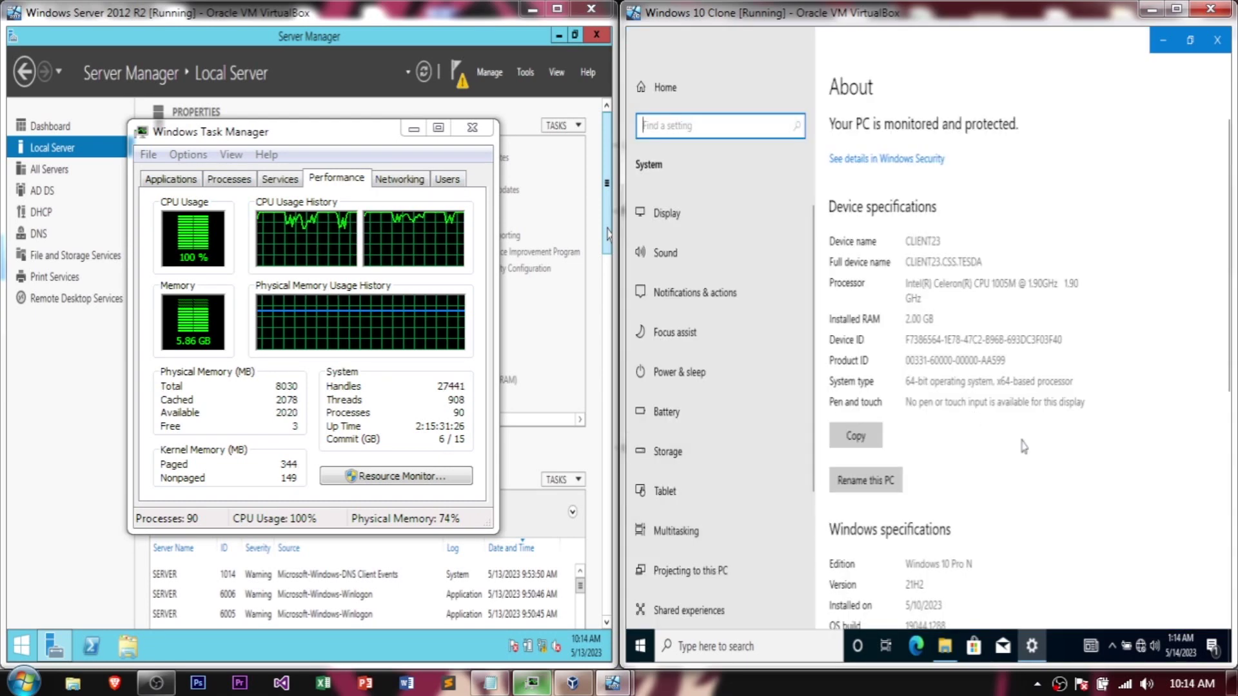
{"action": "scroll", "coordinate": [1024, 446], "scroll_direction": "down", "scroll_amount": 7}
{"action": "scroll", "coordinate": [1022, 450], "scroll_direction": "down", "scroll_amount": 1}
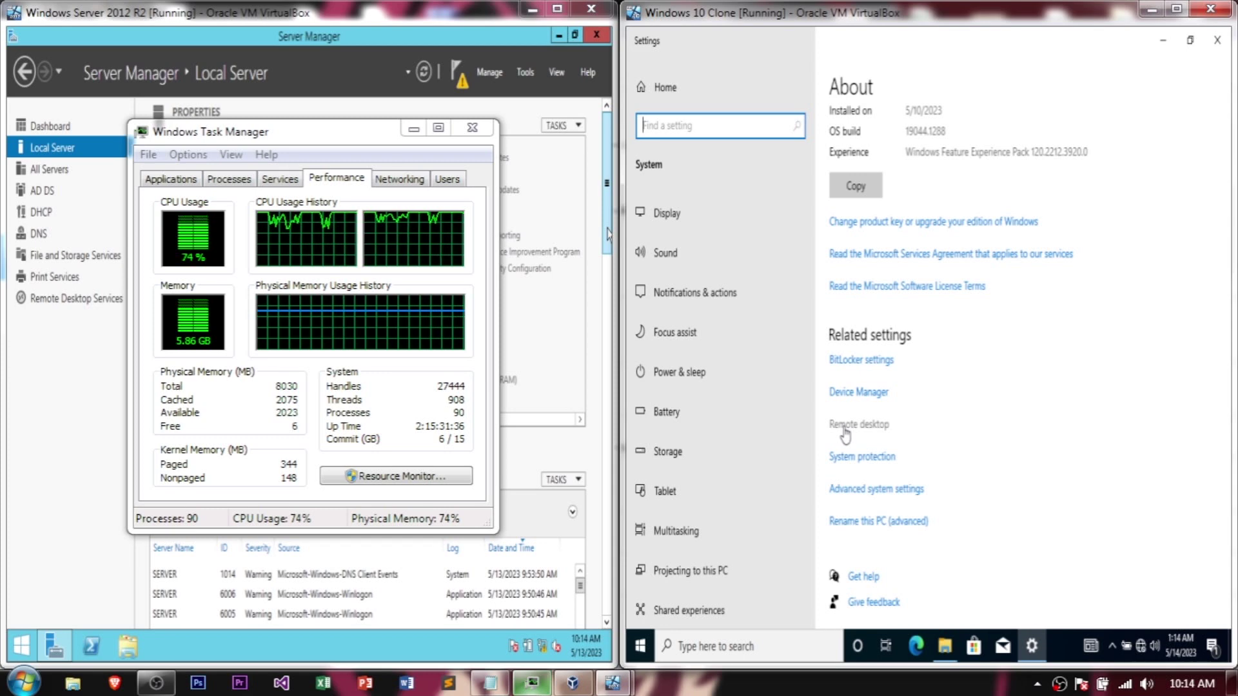
{"action": "left_click", "coordinate": [845, 430]}
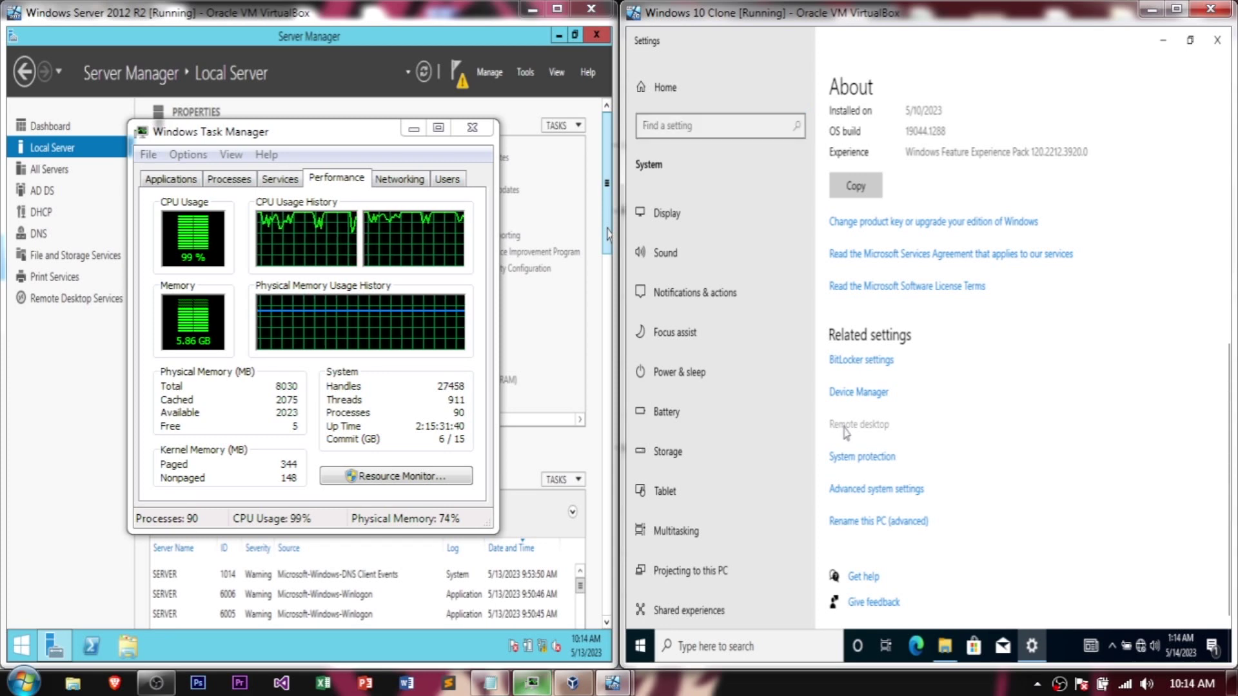
{"action": "left_click", "coordinate": [845, 426]}
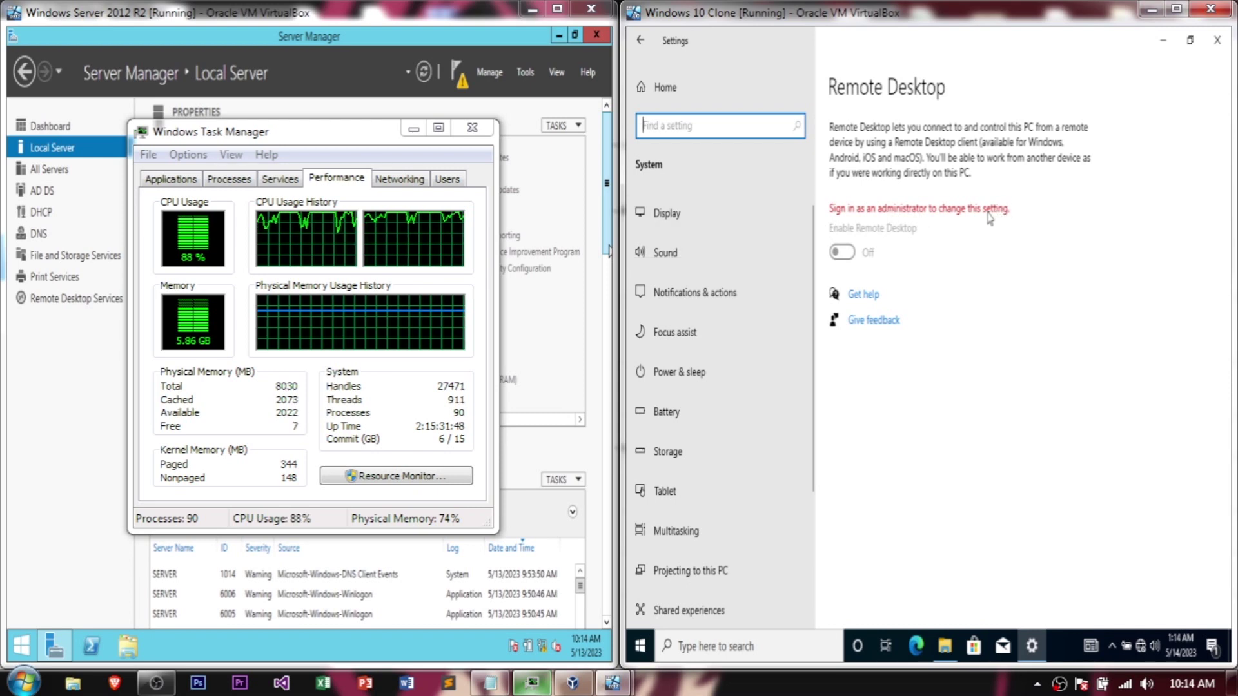
{"action": "left_click", "coordinate": [843, 254]}
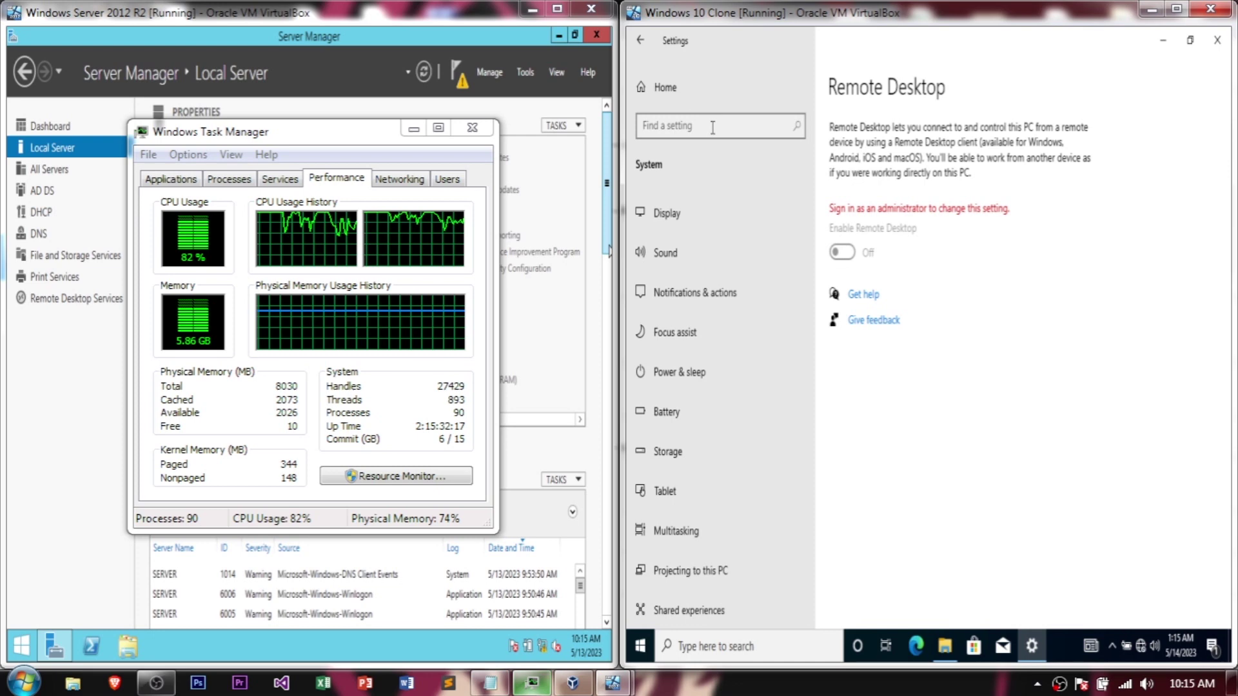
{"action": "left_click", "coordinate": [655, 42]}
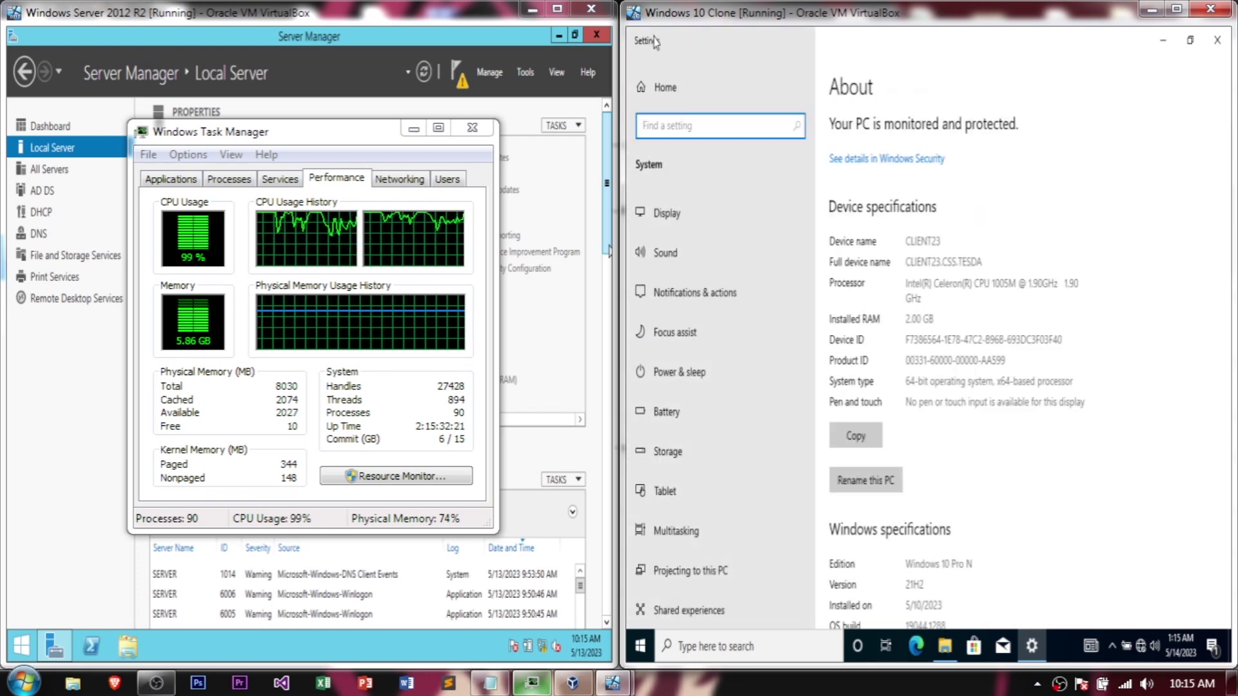
{"action": "scroll", "coordinate": [1107, 496], "scroll_direction": "down", "scroll_amount": 5}
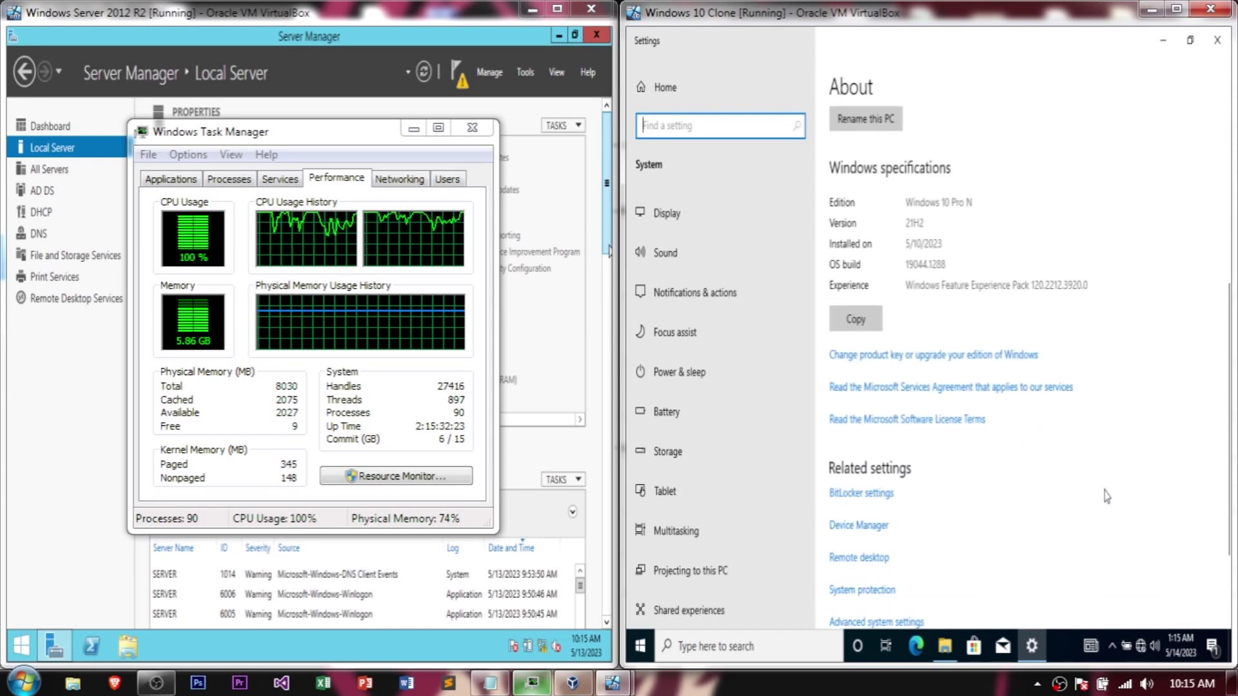
{"action": "scroll", "coordinate": [1045, 476], "scroll_direction": "down", "scroll_amount": 3}
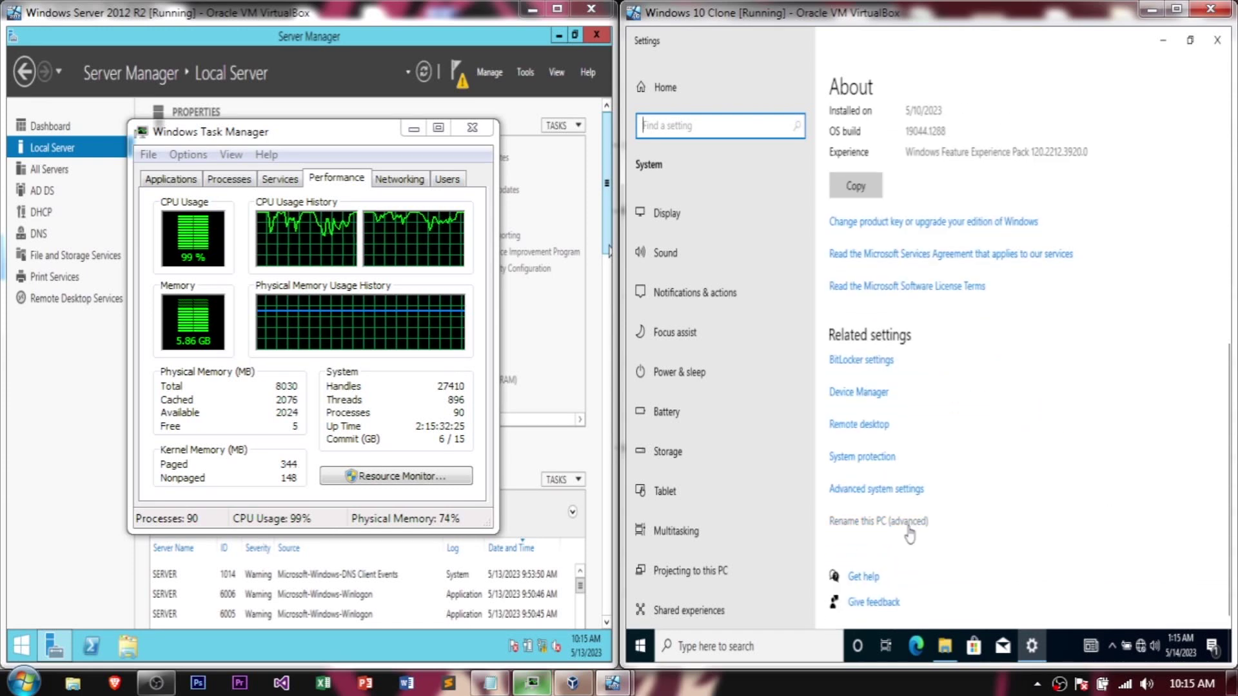
Step: Open Advanced system settings, authorizing with the Administrator account and its password
{"action": "left_click", "coordinate": [881, 490]}
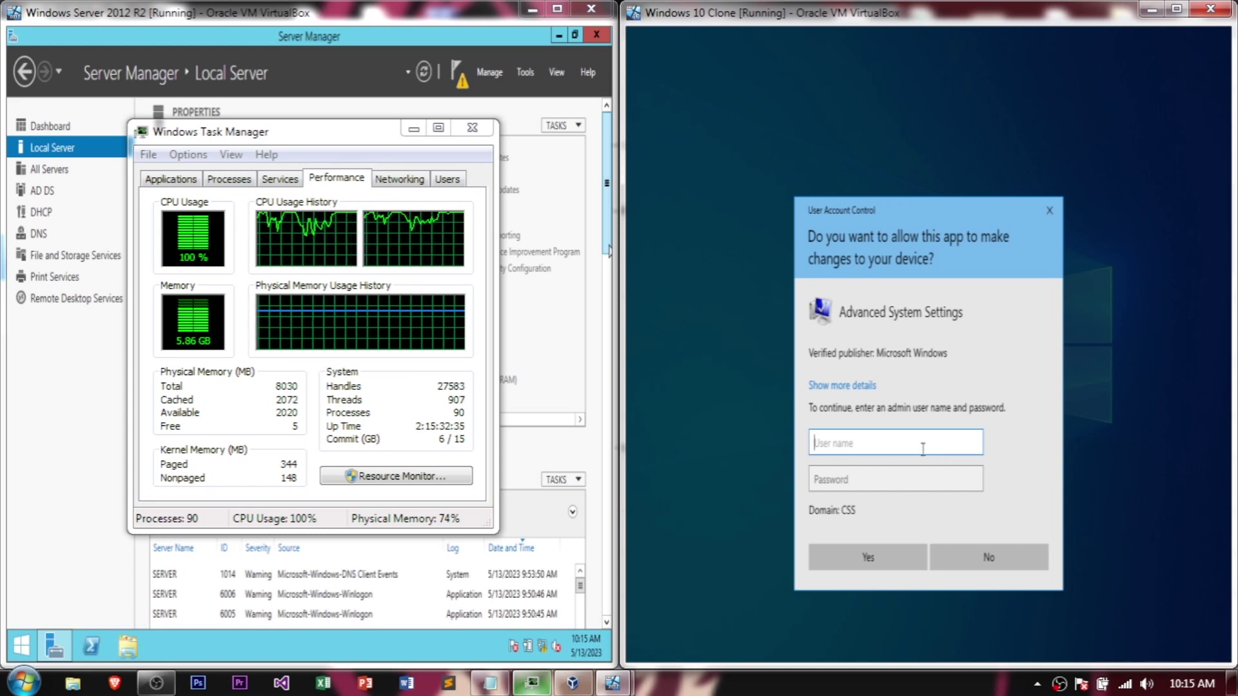
{"action": "type", "text": "Administrator"}
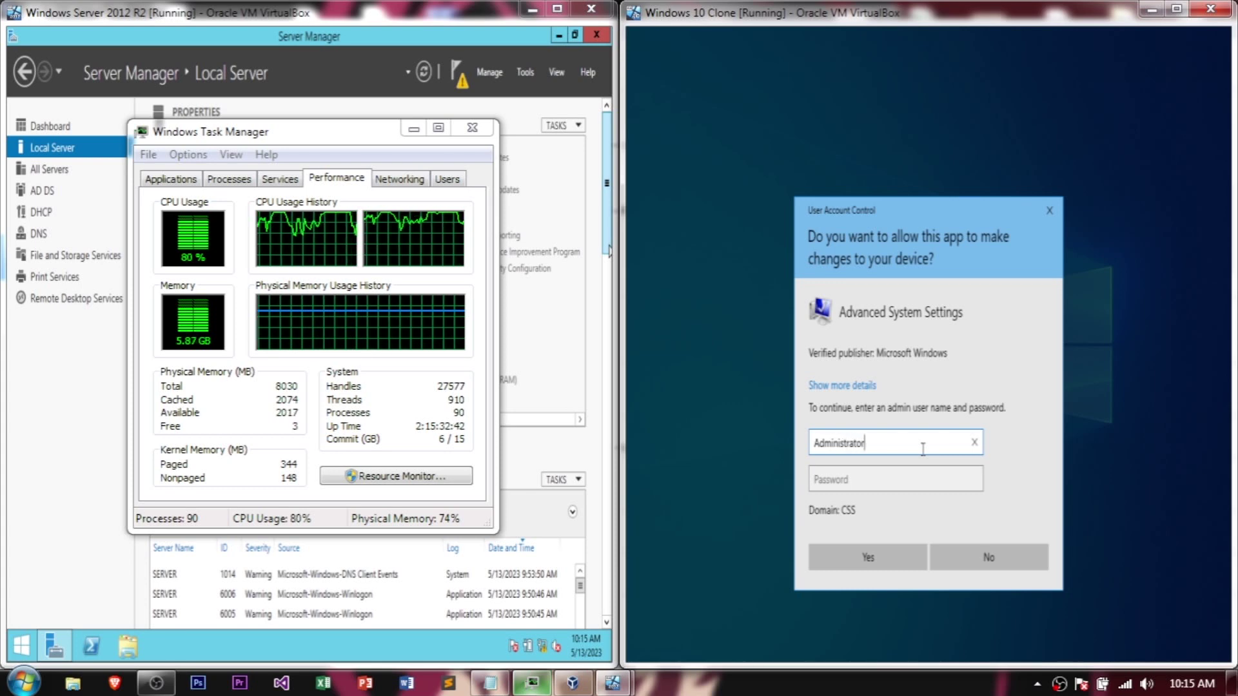
{"action": "key", "text": "Tab"}
{"action": "type", "text": "P@ssw0r"}
{"action": "key", "text": "Return"}
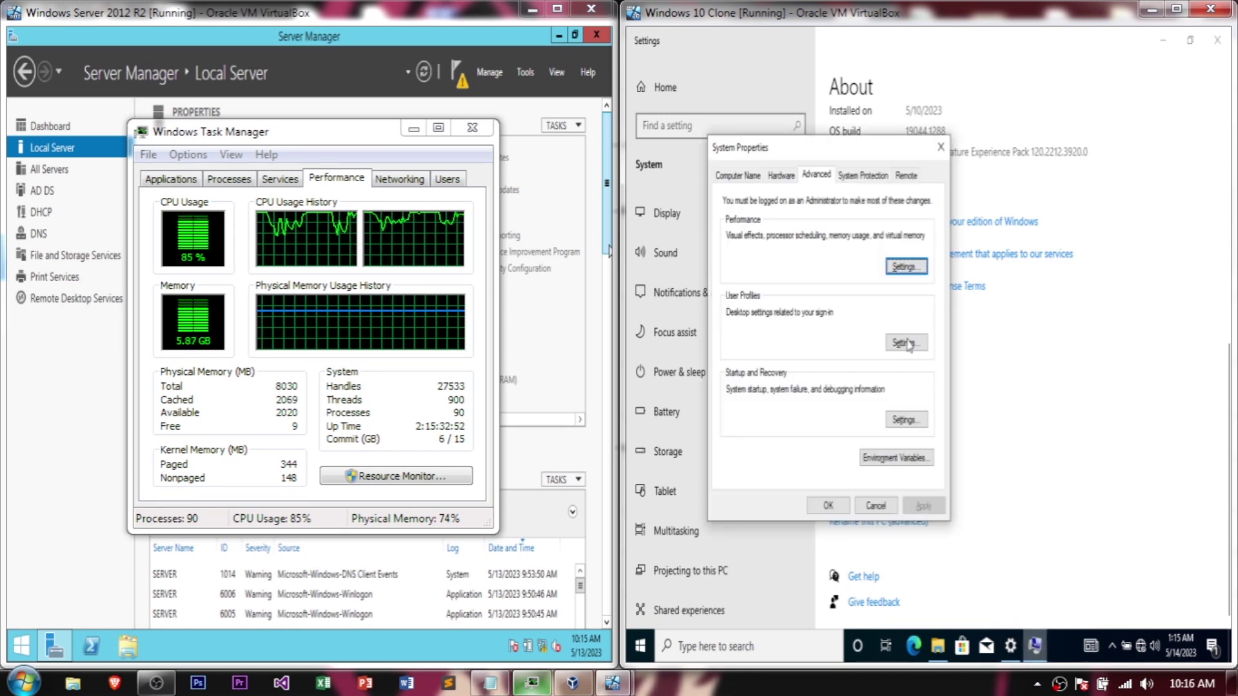
Step: Allow remote connections to this computer on the Remote tab and open Select Users
{"action": "left_click", "coordinate": [906, 175]}
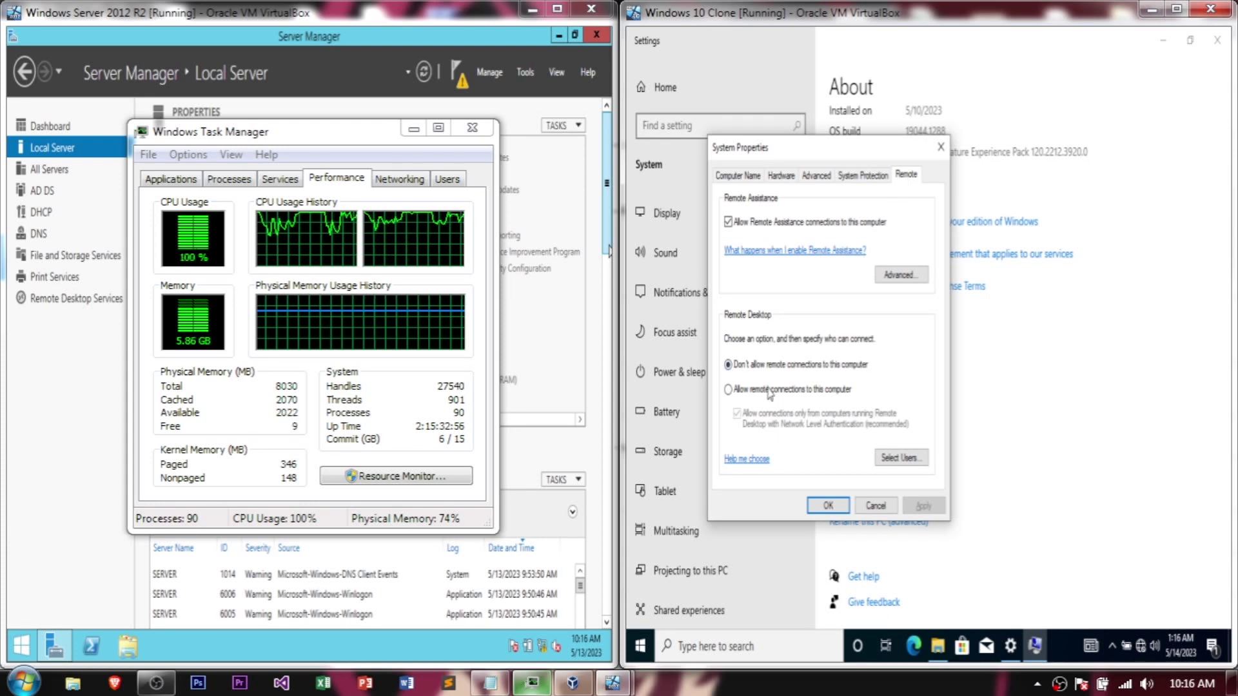
{"action": "left_click", "coordinate": [768, 390]}
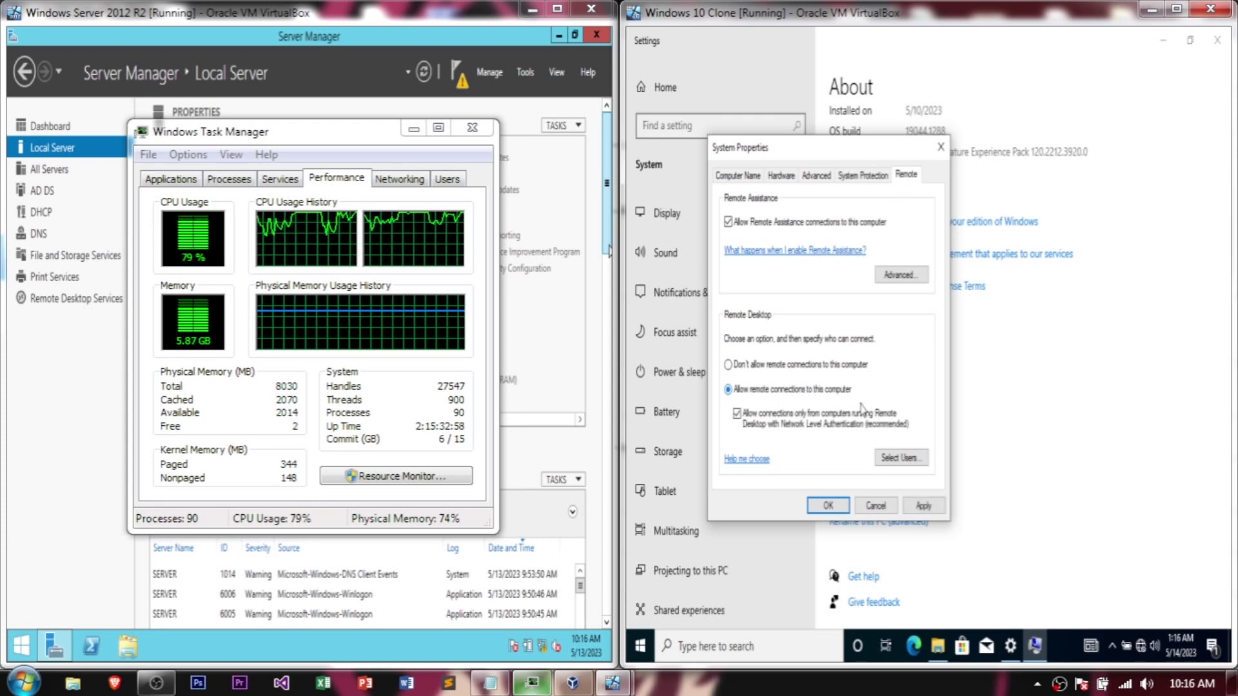
{"action": "left_click", "coordinate": [890, 458]}
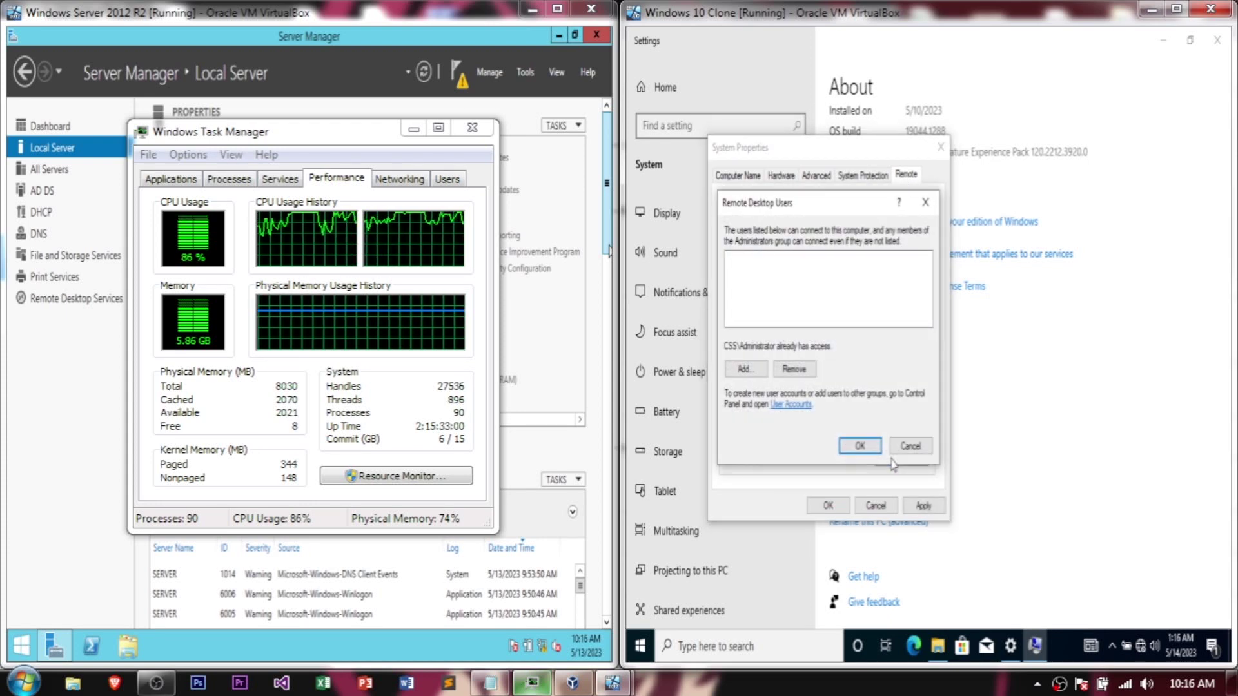
Step: Add the first domain user to the Remote Desktop Users list
{"action": "left_click", "coordinate": [747, 368]}
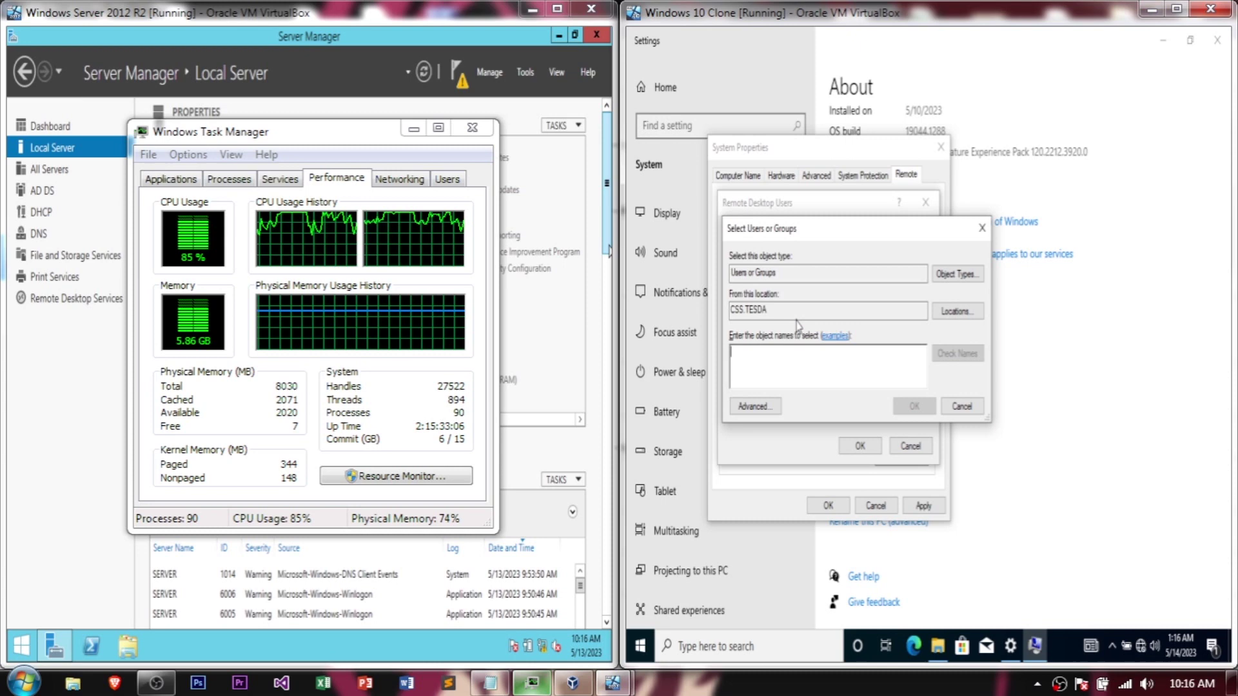
{"action": "left_click", "coordinate": [859, 360]}
{"action": "type", "text": "ss"}
{"action": "key", "text": "BackSpace"}
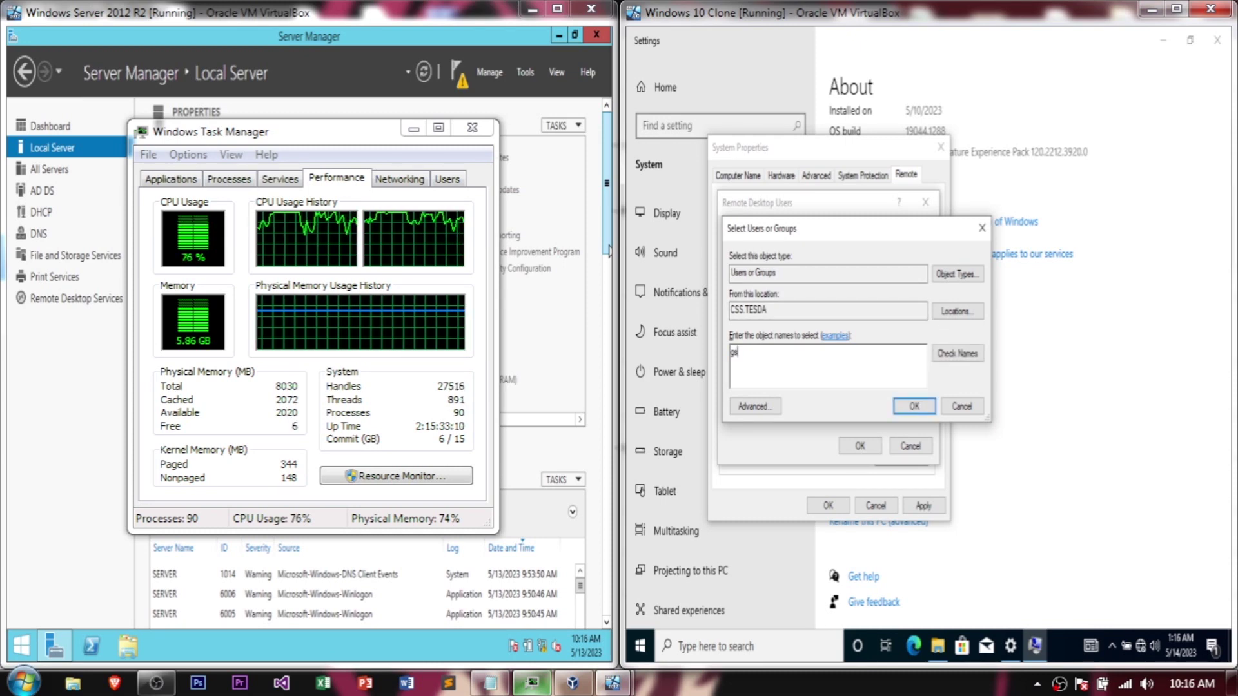
{"action": "type", "text": "d"}
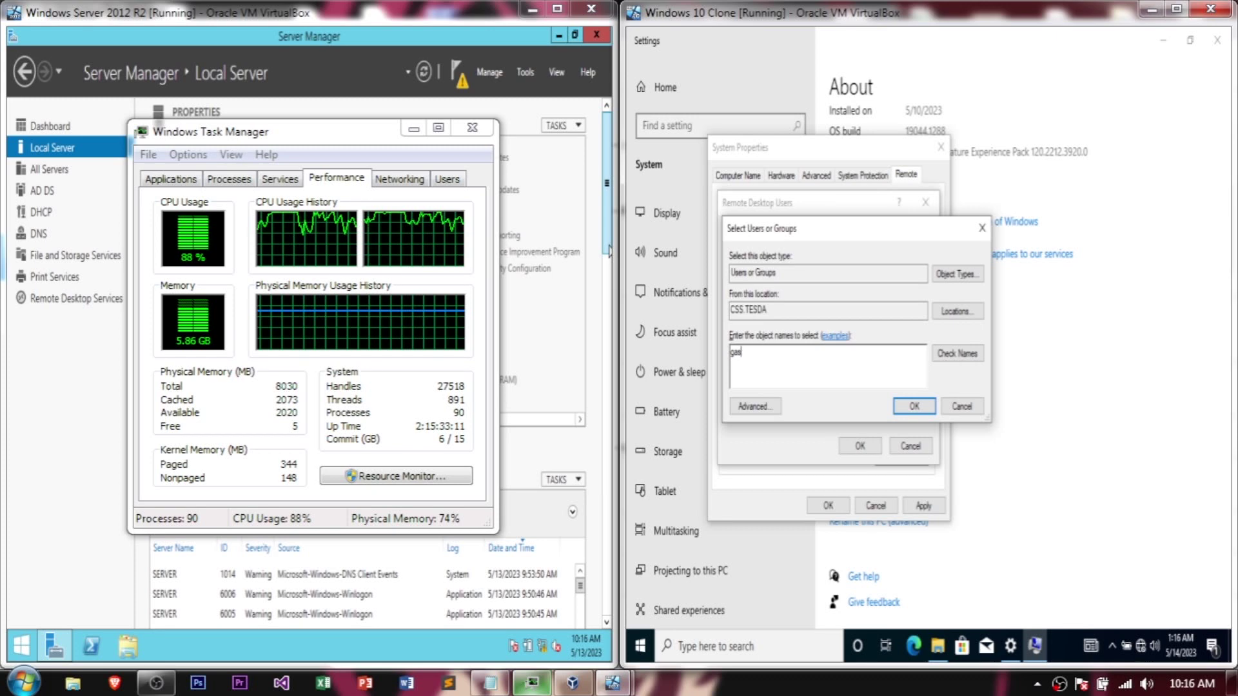
{"action": "left_click", "coordinate": [961, 355]}
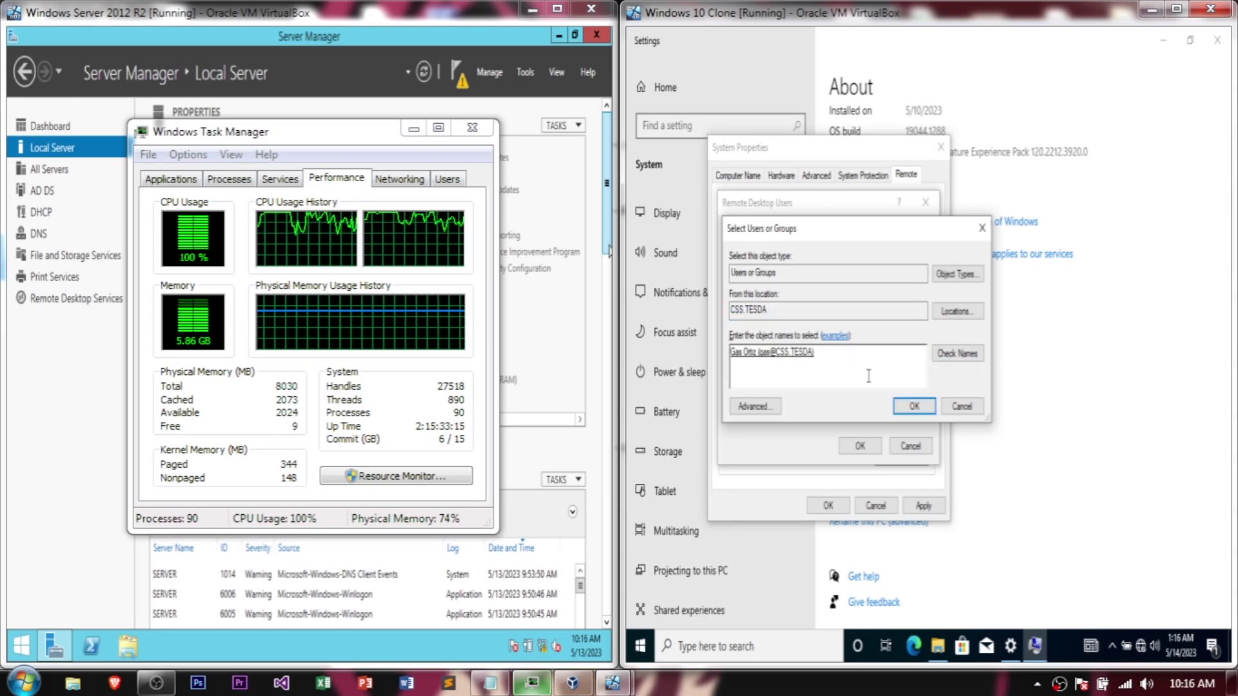
{"action": "left_click", "coordinate": [915, 406]}
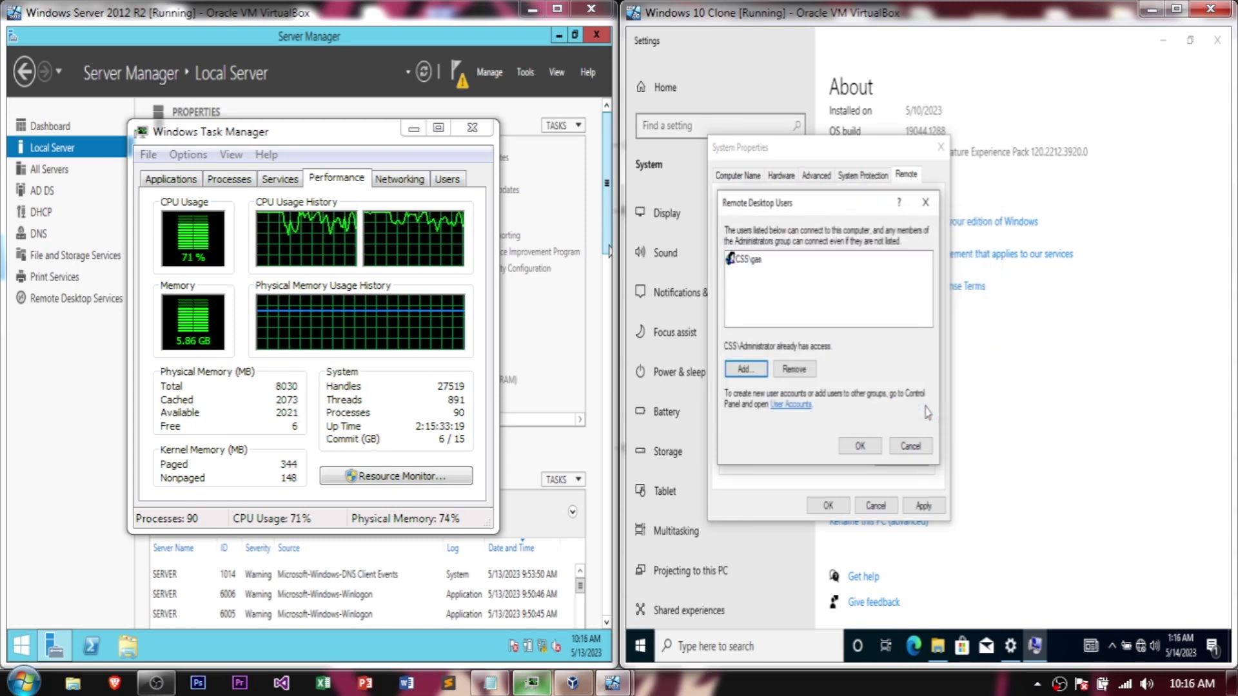
Step: Add a second domain user and the domain Administrator, then confirm the list
{"action": "left_click", "coordinate": [757, 374]}
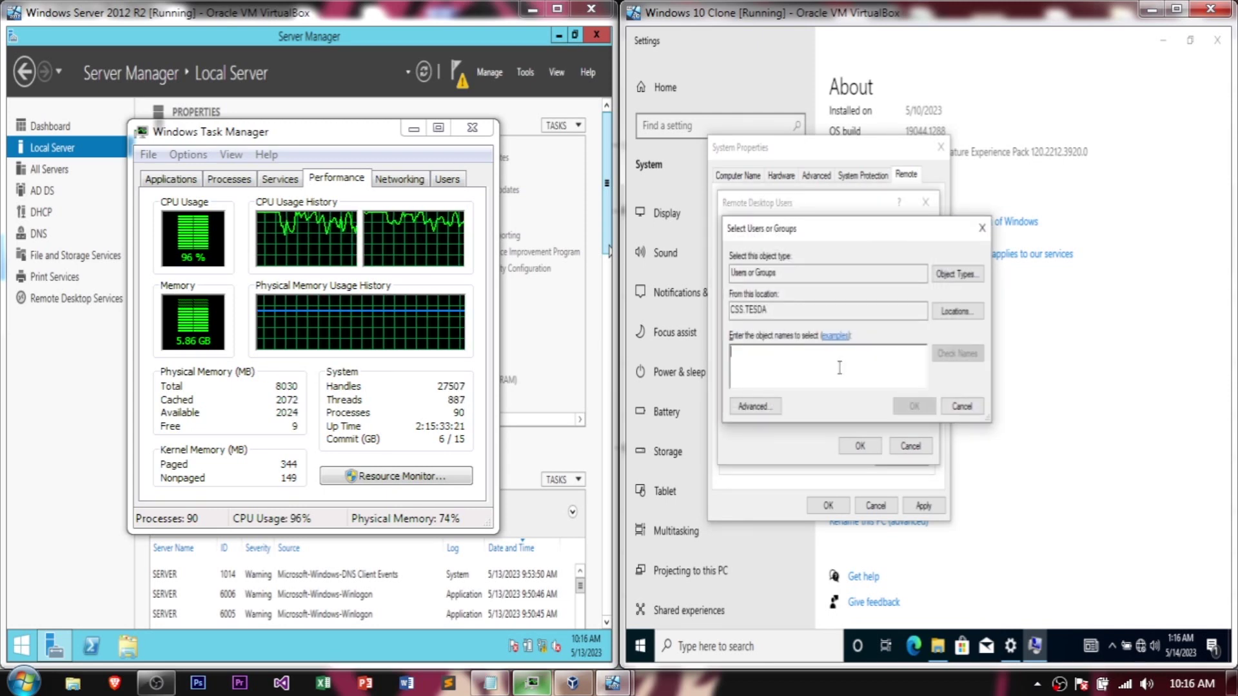
{"action": "type", "text": "r"}
{"action": "left_click", "coordinate": [960, 356]}
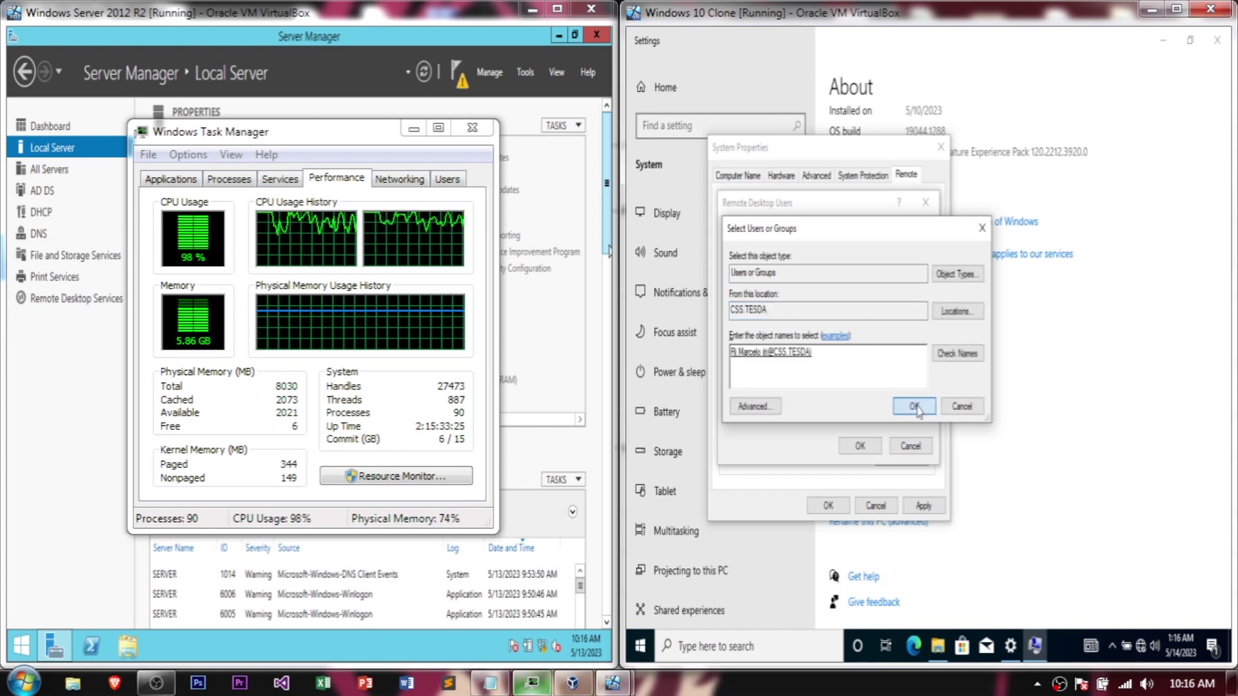
{"action": "left_click", "coordinate": [915, 406]}
{"action": "left_click", "coordinate": [752, 370]}
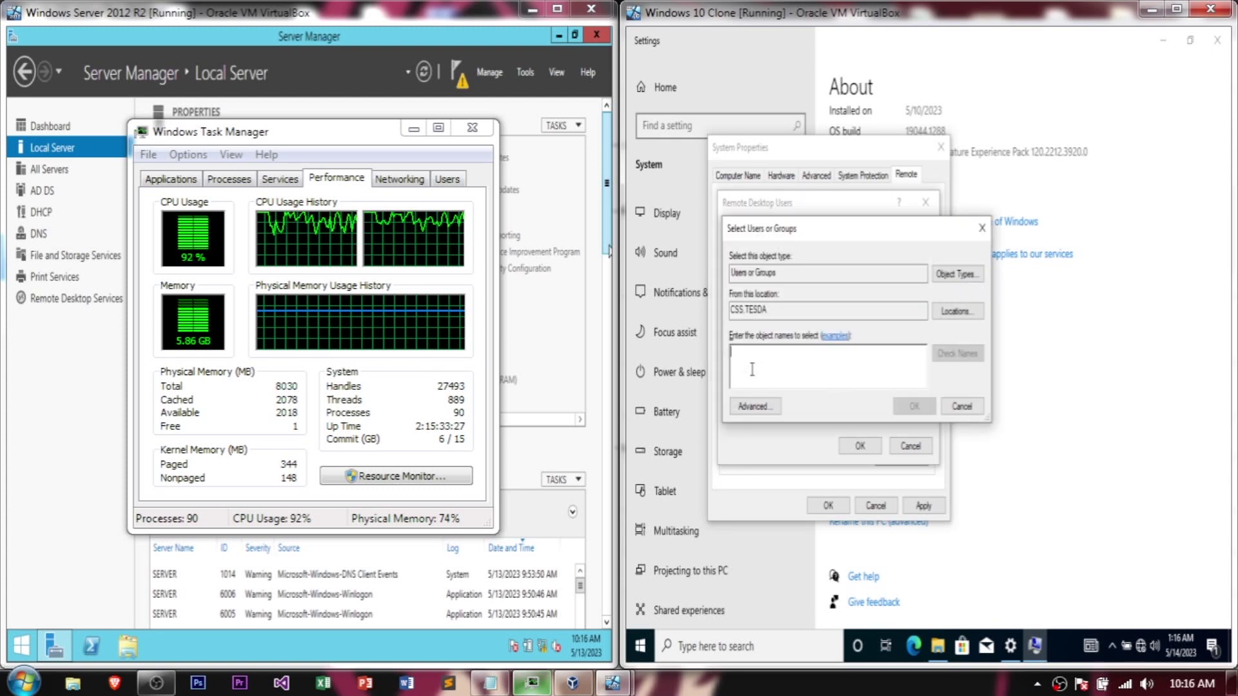
{"action": "type", "text": "admi"}
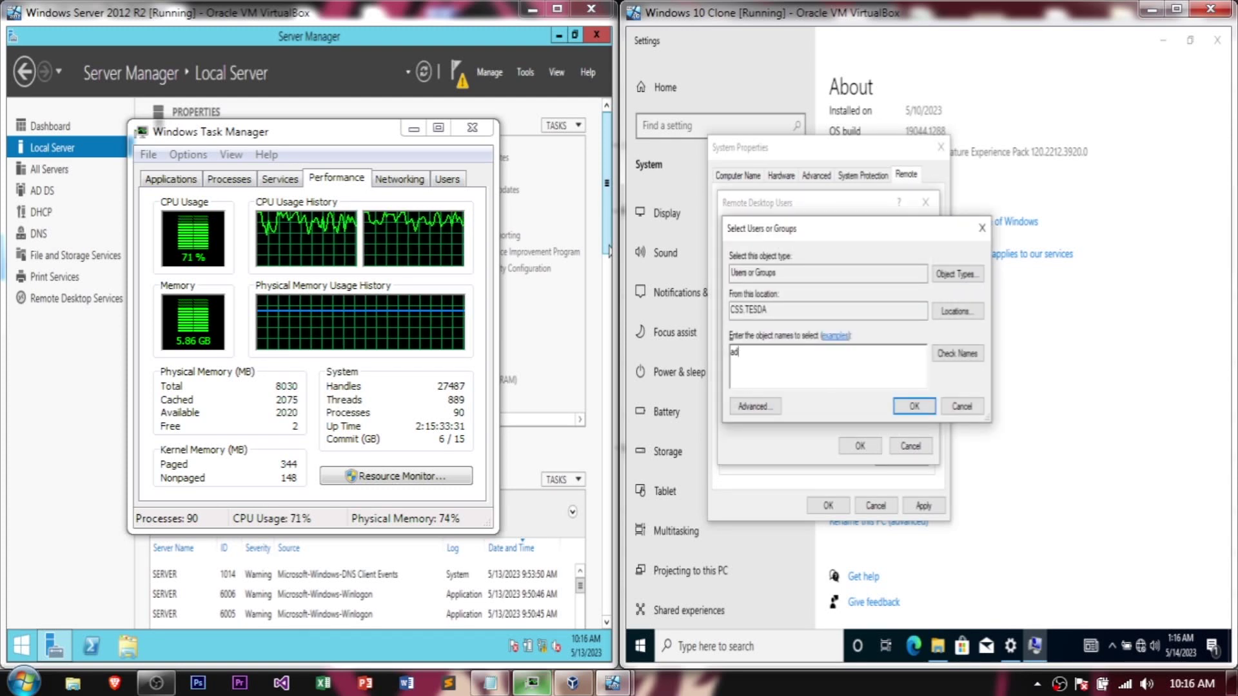
{"action": "type", "text": "nistro"}
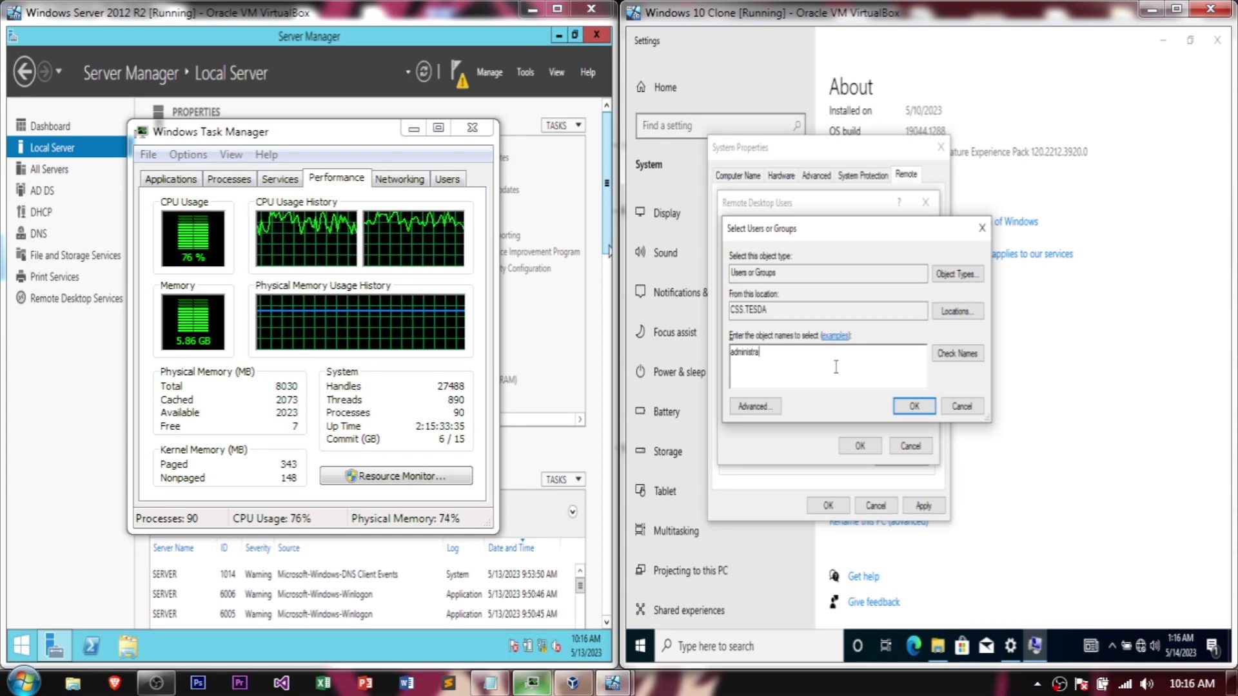
{"action": "left_click", "coordinate": [956, 353]}
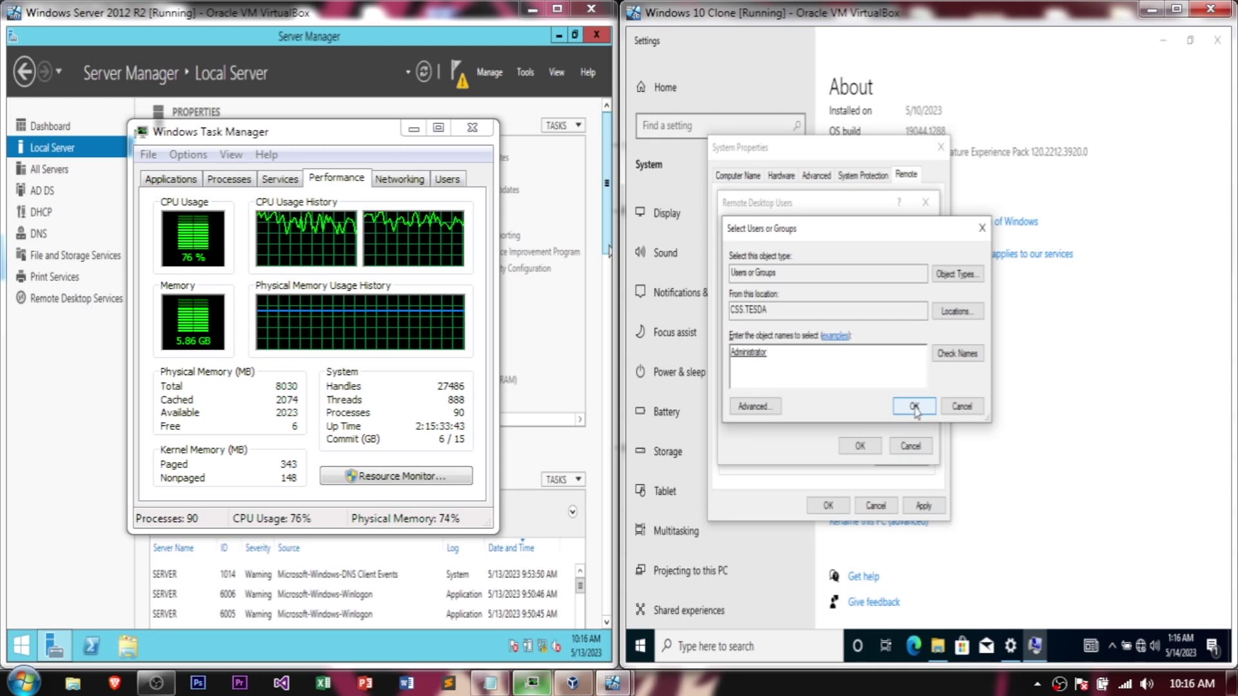
{"action": "left_click", "coordinate": [915, 408]}
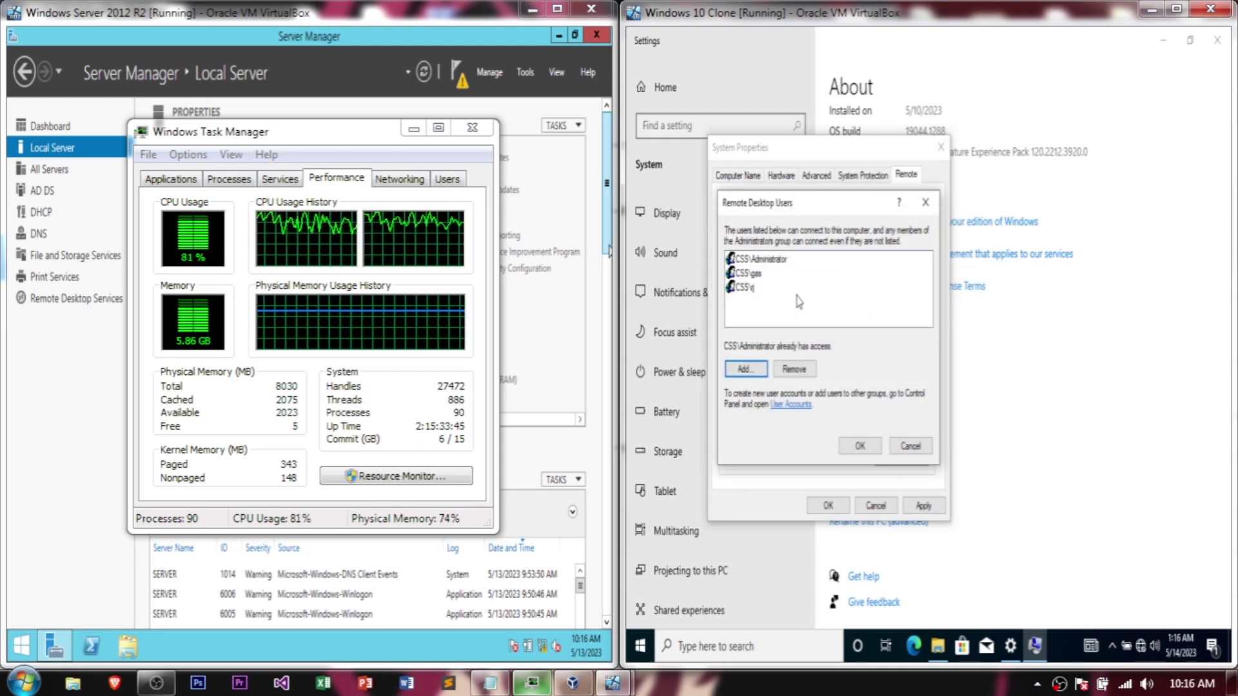
{"action": "left_click", "coordinate": [861, 447]}
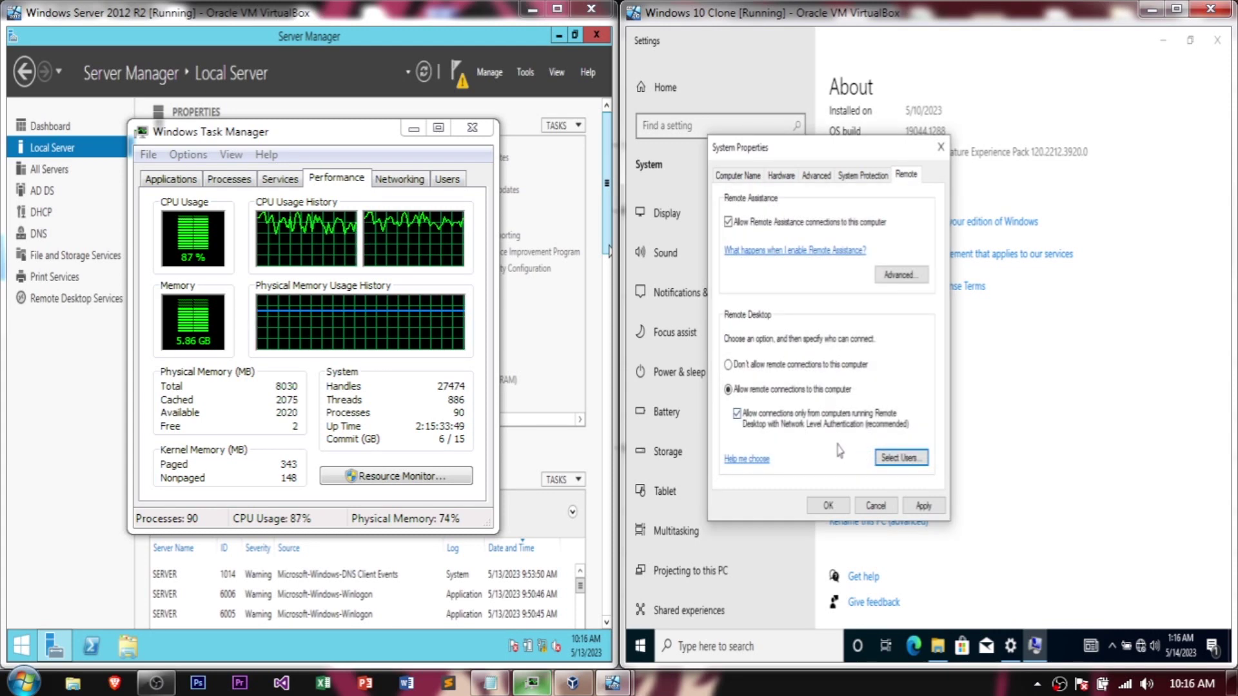
Step: Apply and close System Properties, then view the client's Remote Desktop settings page
{"action": "left_click", "coordinate": [923, 505]}
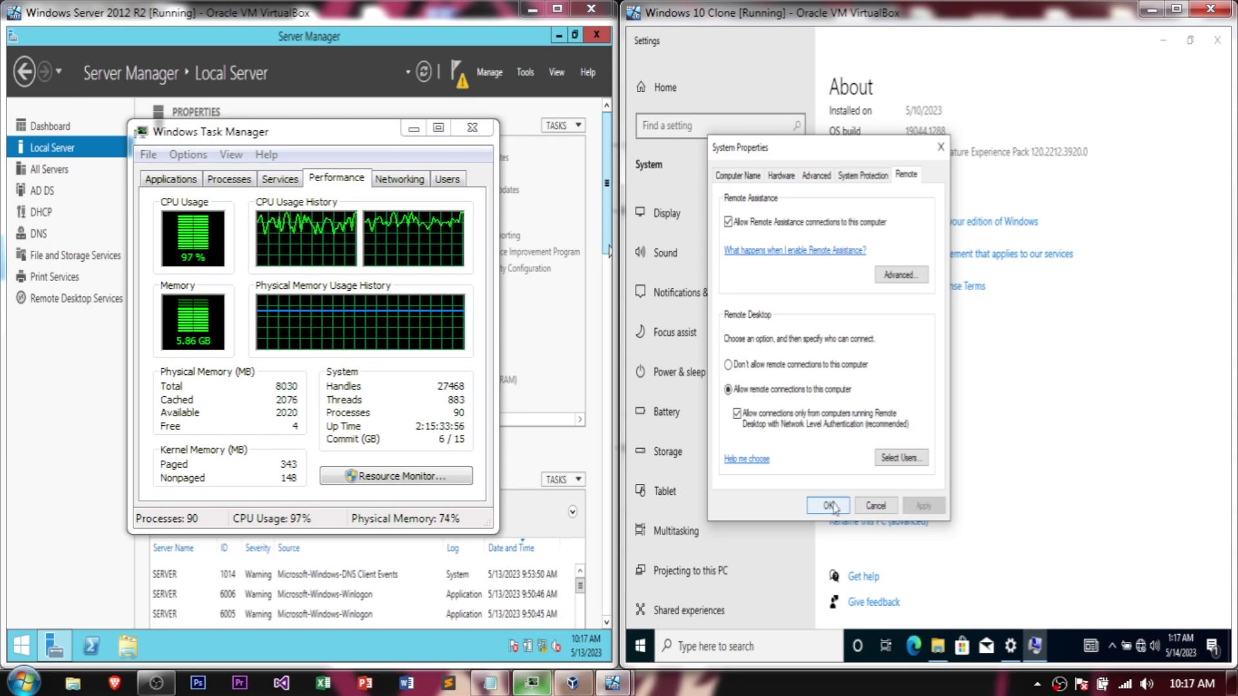
{"action": "left_click", "coordinate": [828, 504]}
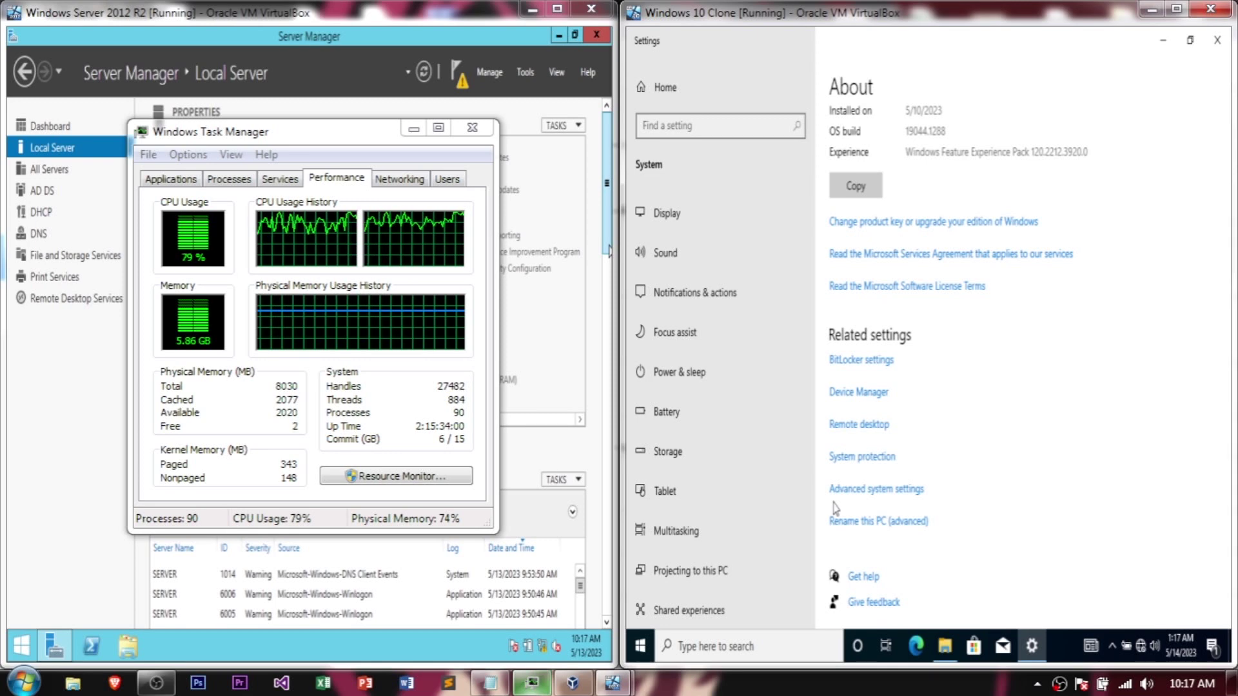
{"action": "left_click", "coordinate": [868, 429]}
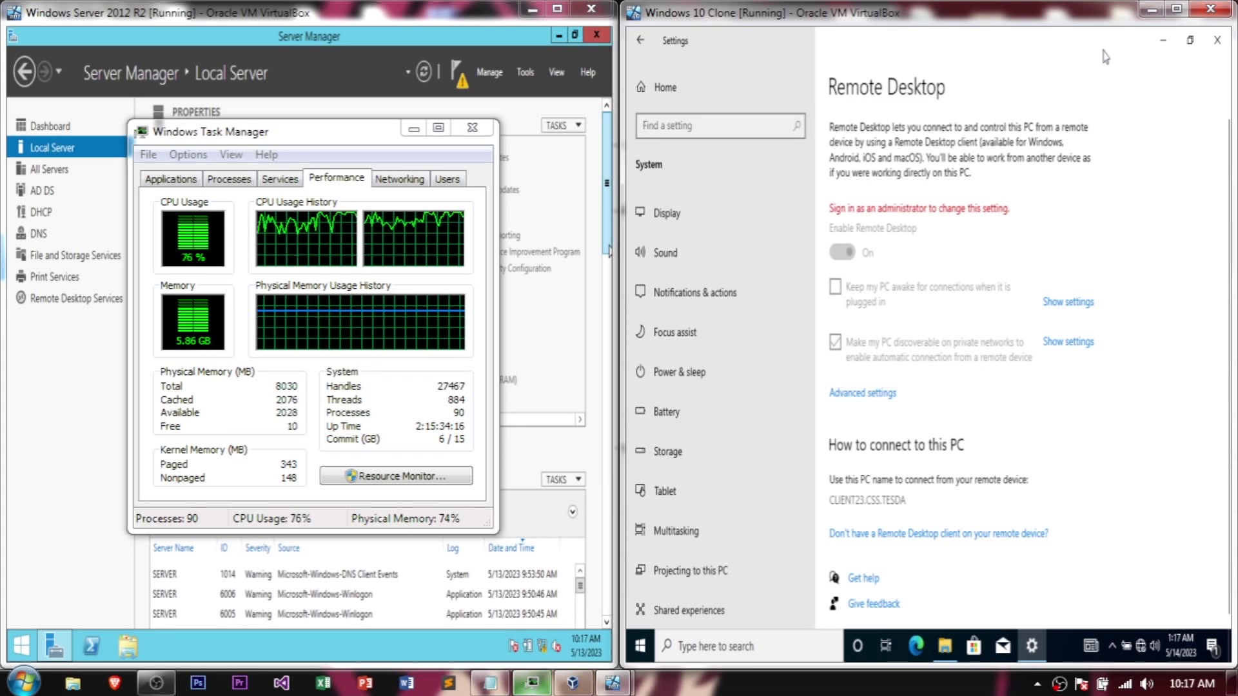
Step: Minimize Settings, File Explorer, Task Manager and Server Manager, and show the server's Start screen
{"action": "left_click", "coordinate": [1163, 41]}
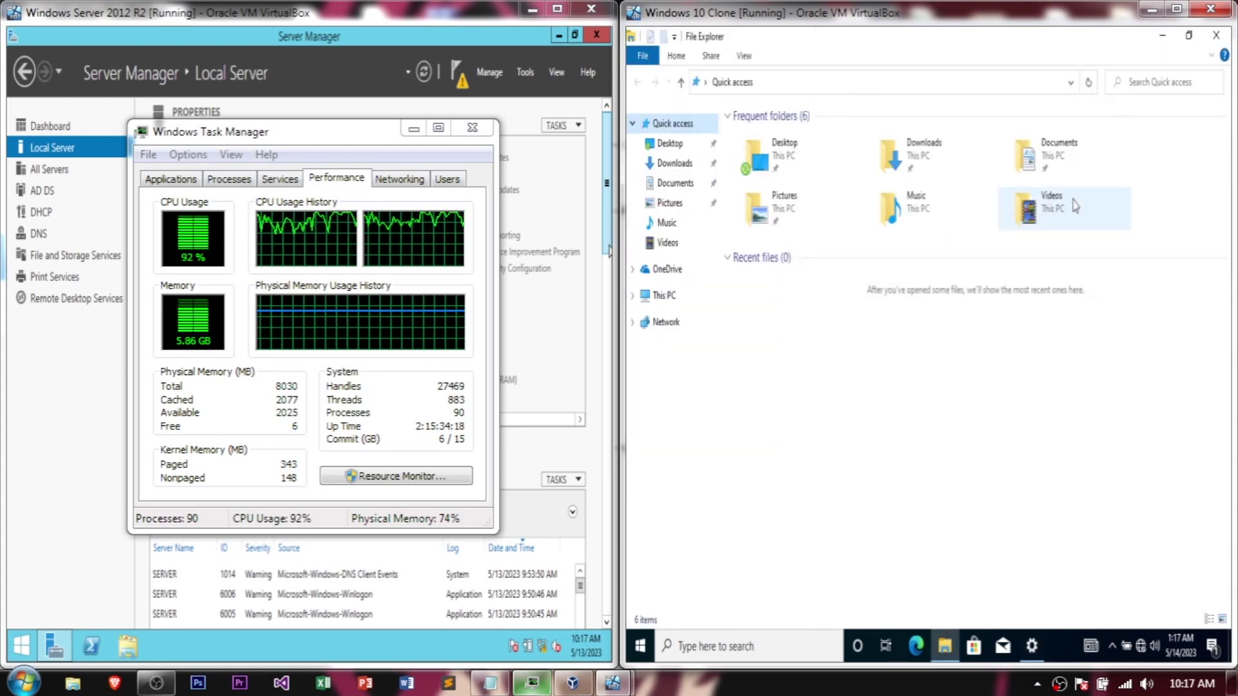
{"action": "left_click", "coordinate": [1163, 36]}
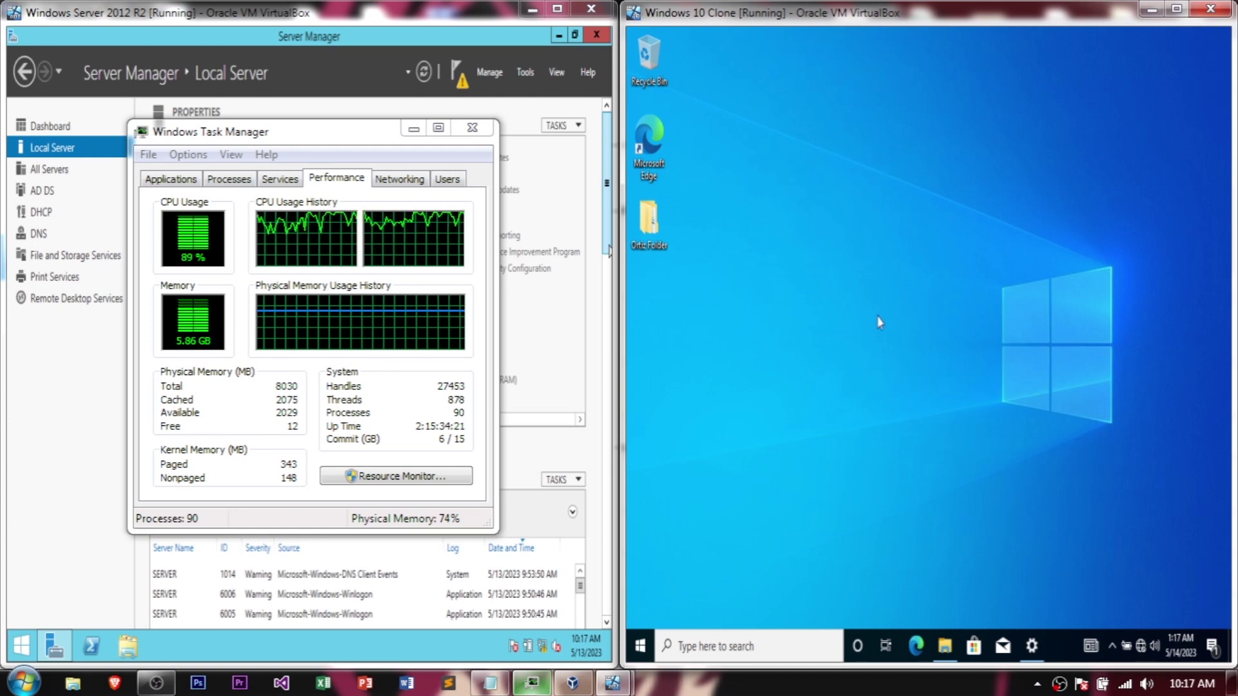
{"action": "left_click", "coordinate": [413, 132]}
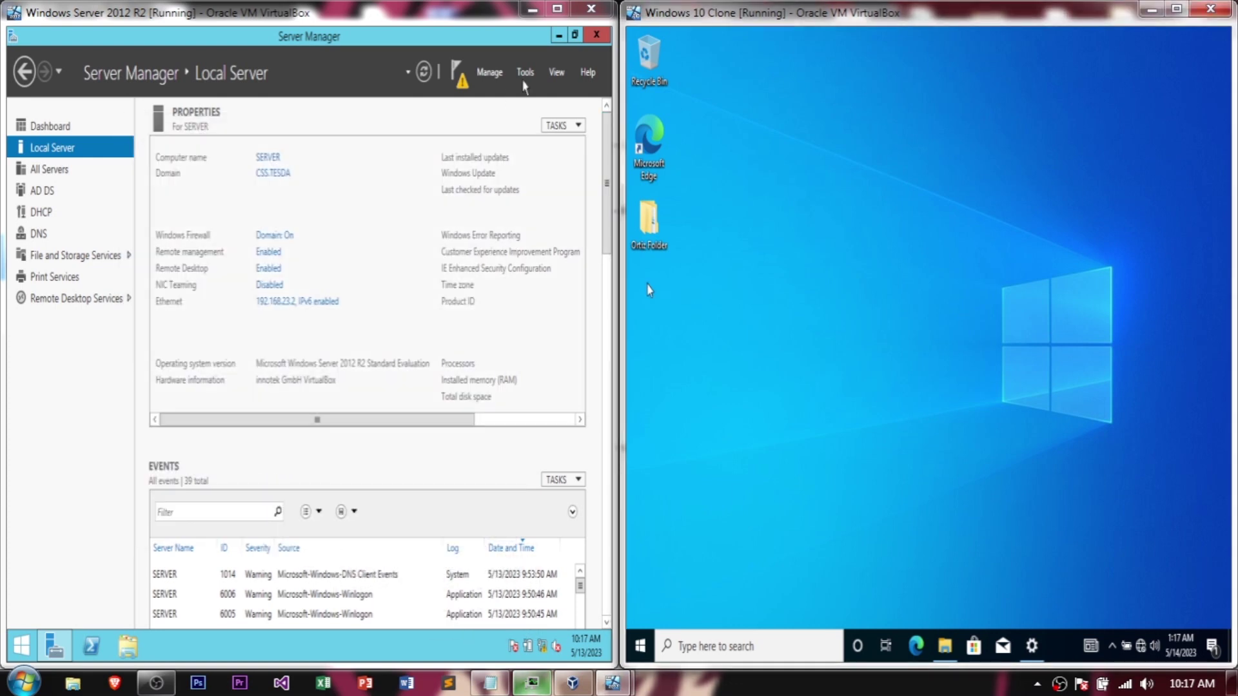
{"action": "left_click", "coordinate": [559, 34]}
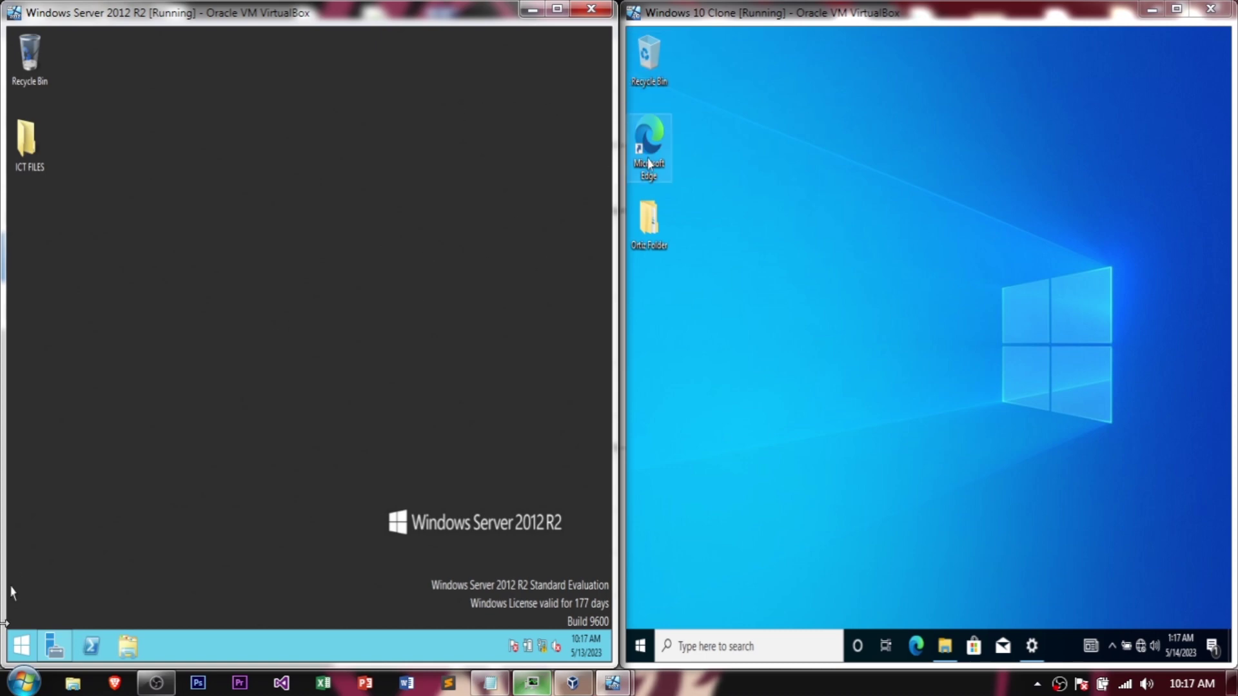
{"action": "left_click", "coordinate": [13, 655]}
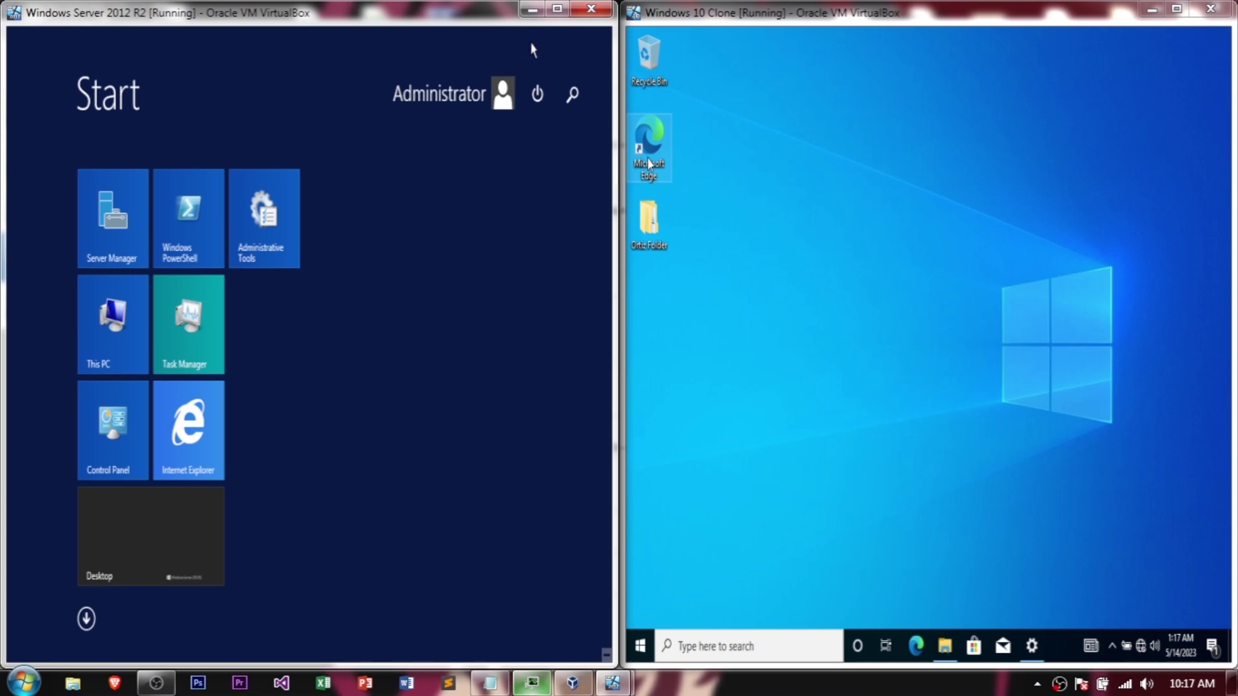
Step: Find Remote Desktop Connection by searching 'remote', moving Task Manager over the client, and launch it
{"action": "left_click", "coordinate": [582, 109]}
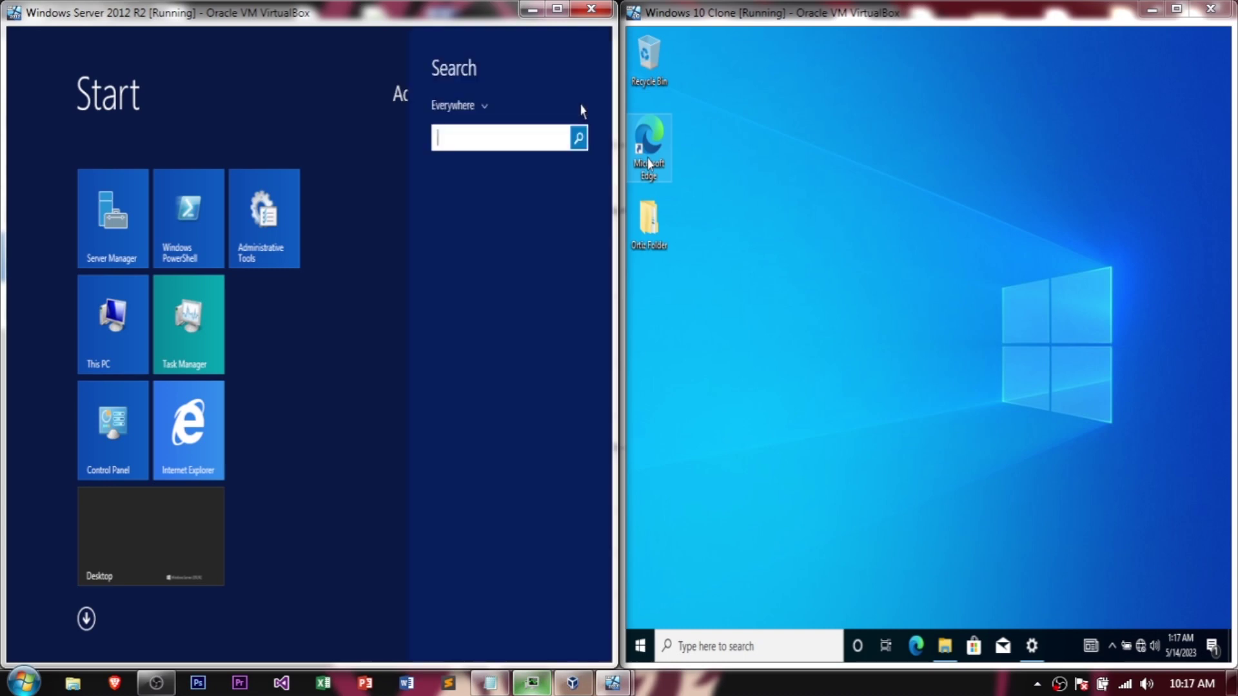
{"action": "type", "text": "remote"}
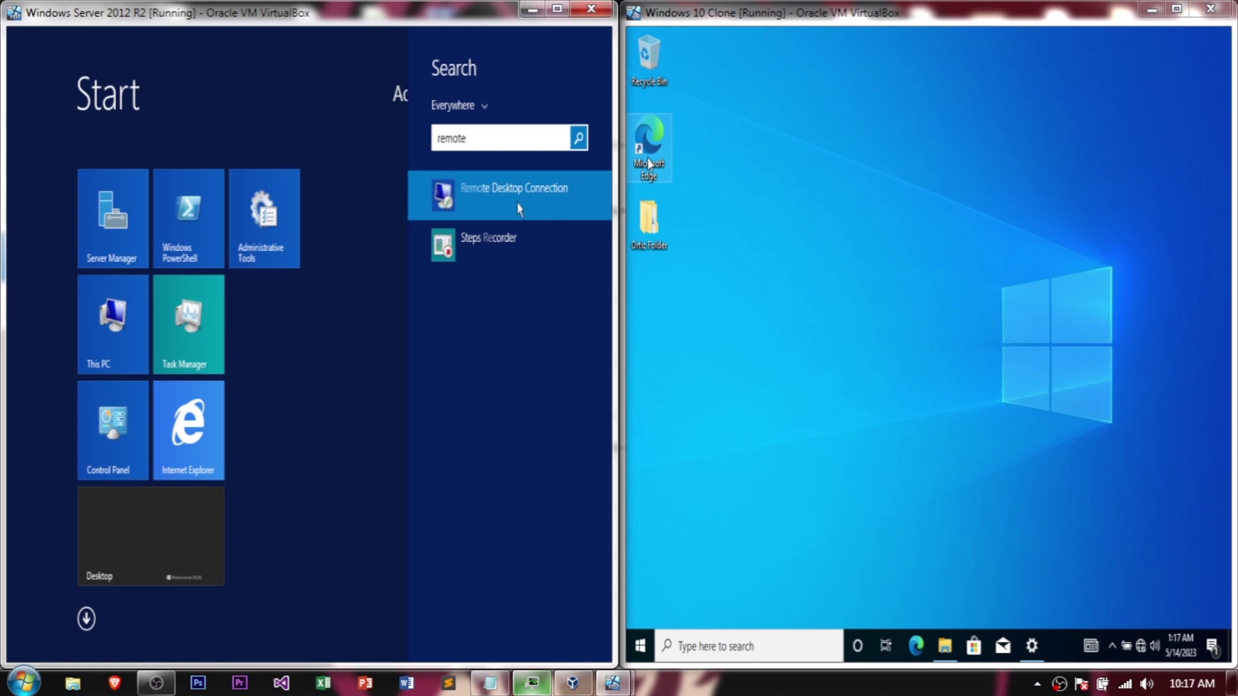
{"action": "key", "text": "Down"}
{"action": "left_click", "coordinate": [499, 203]}
{"action": "left_click", "coordinate": [531, 682]}
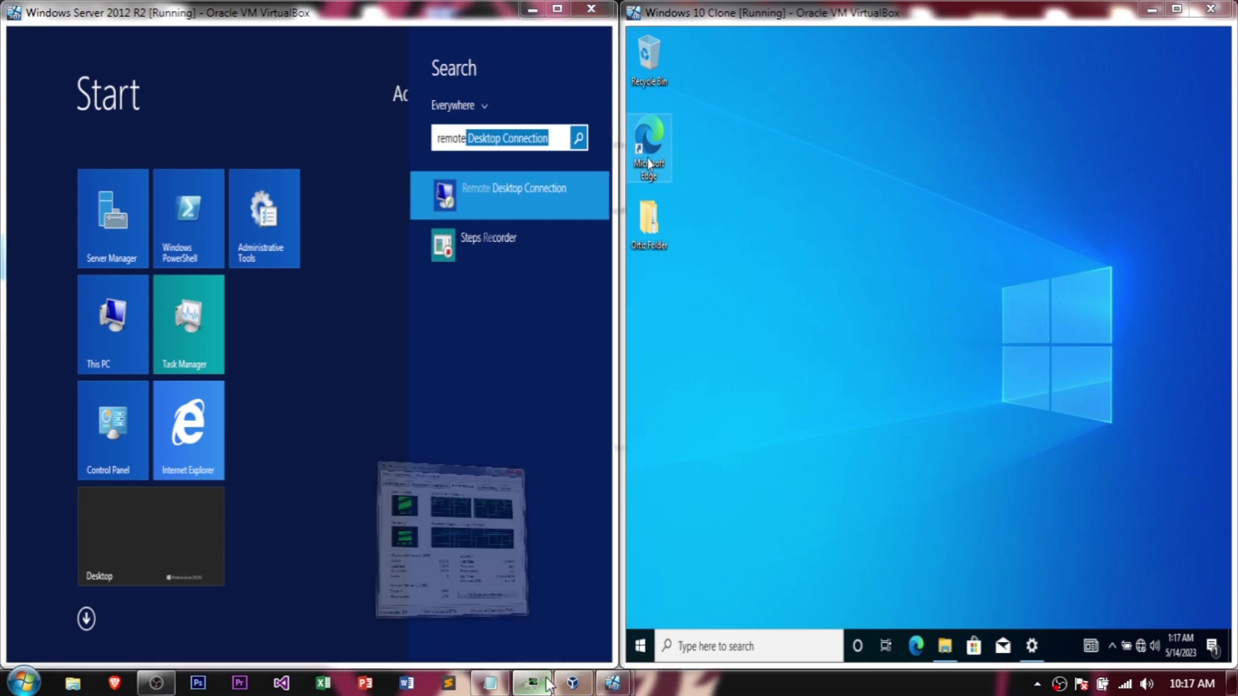
{"action": "left_click_drag", "start_coordinate": [328, 142], "coordinate": [992, 125]}
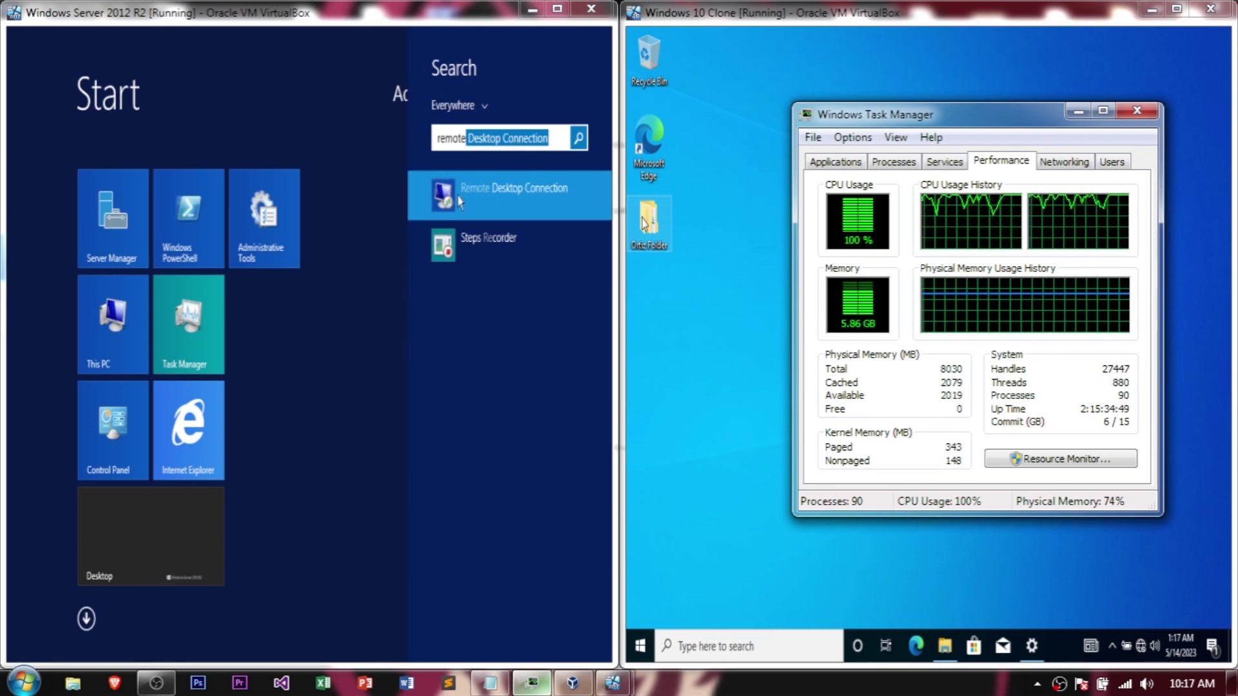
{"action": "left_click", "coordinate": [460, 201]}
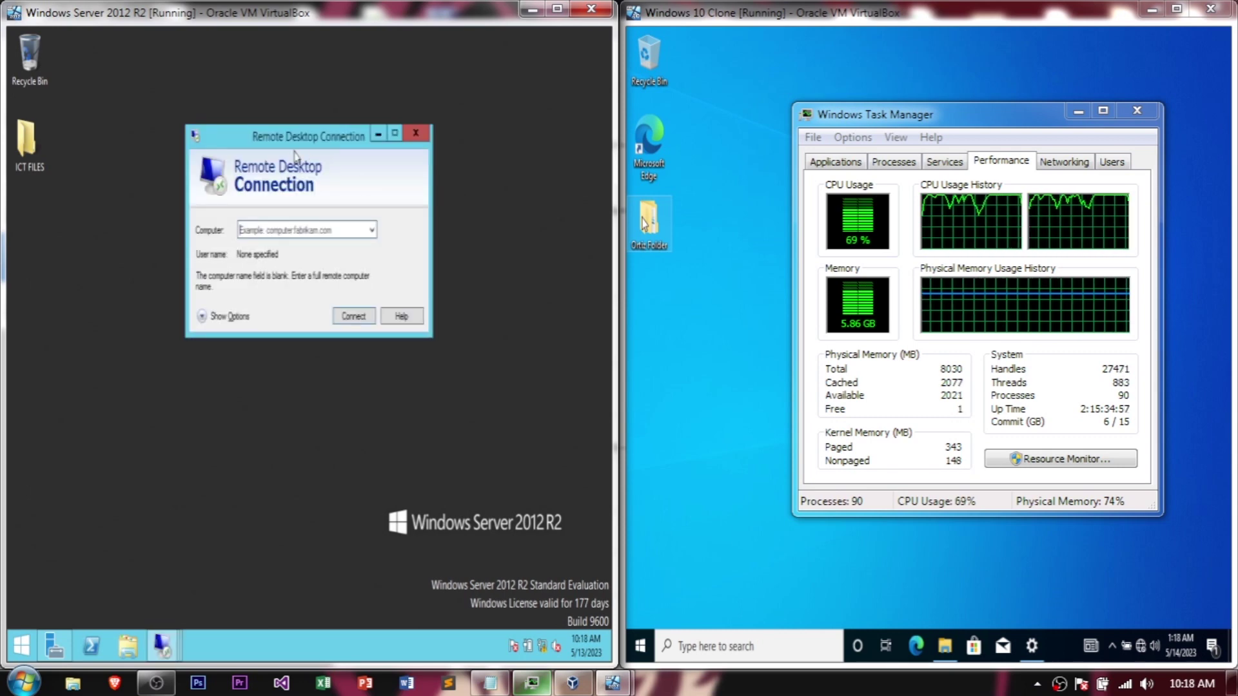
Step: Expand Remote Desktop Connection's options, then minimize Task Manager and close the client's Settings window
{"action": "left_click", "coordinate": [202, 316]}
{"action": "left_click", "coordinate": [310, 286]}
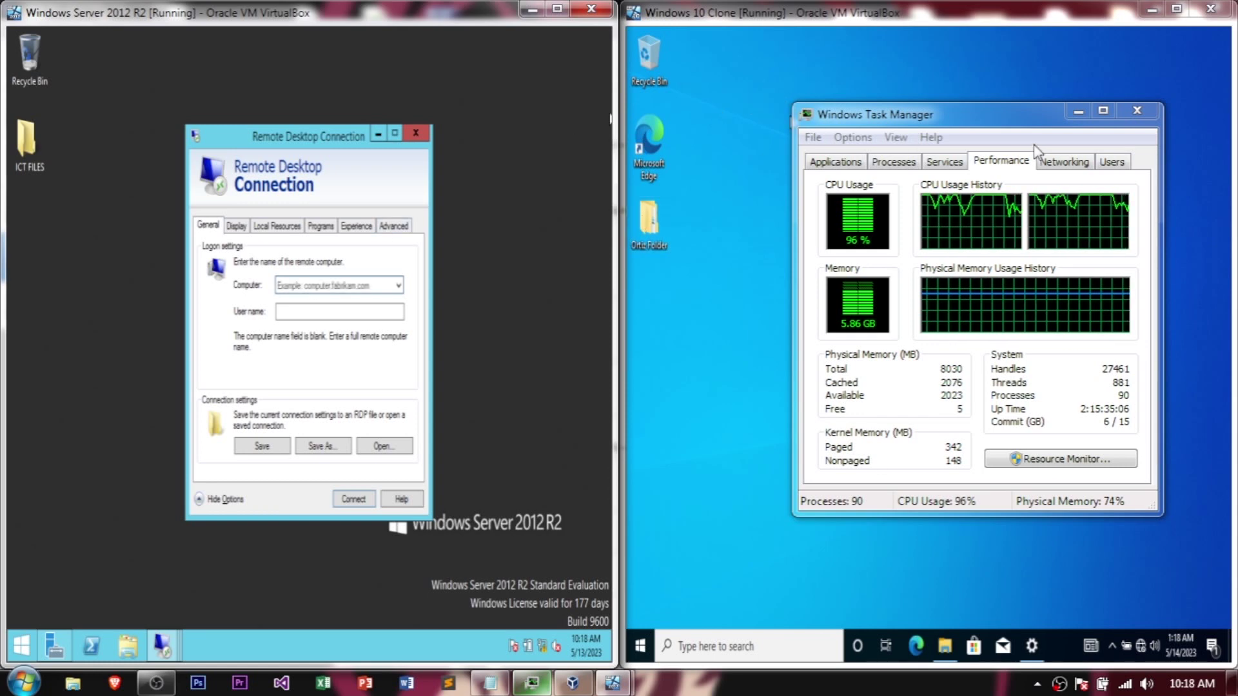
{"action": "left_click", "coordinate": [1035, 639]}
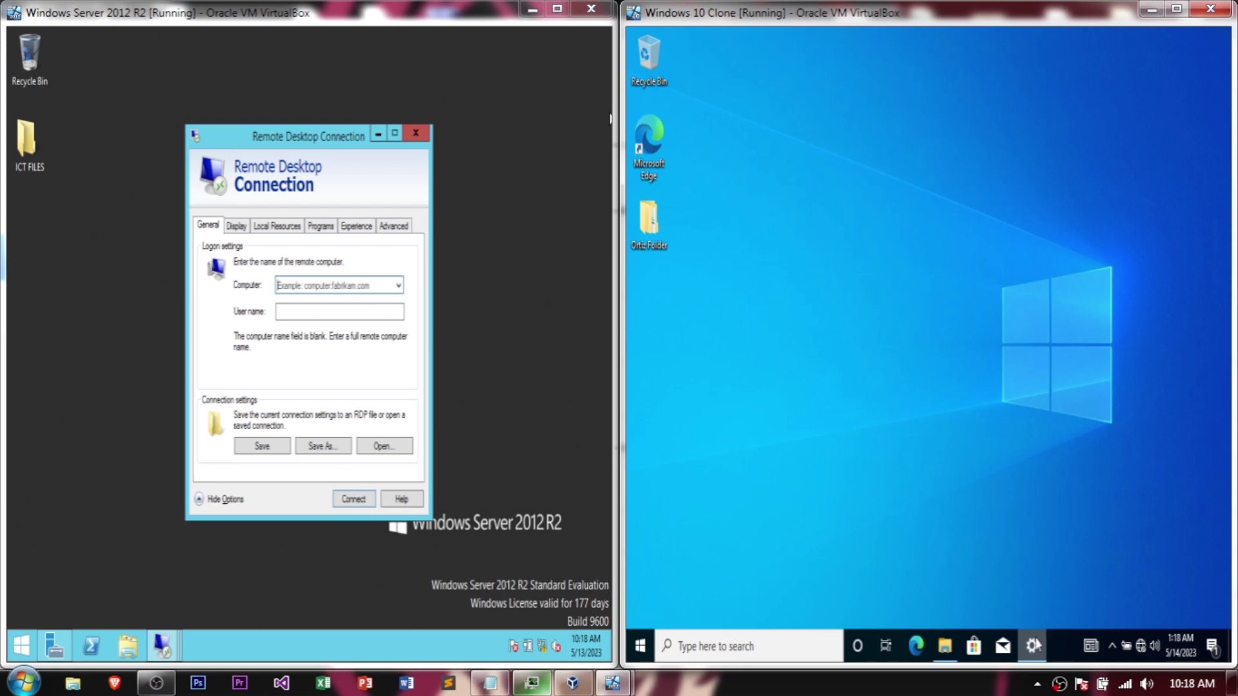
{"action": "left_click", "coordinate": [1034, 644]}
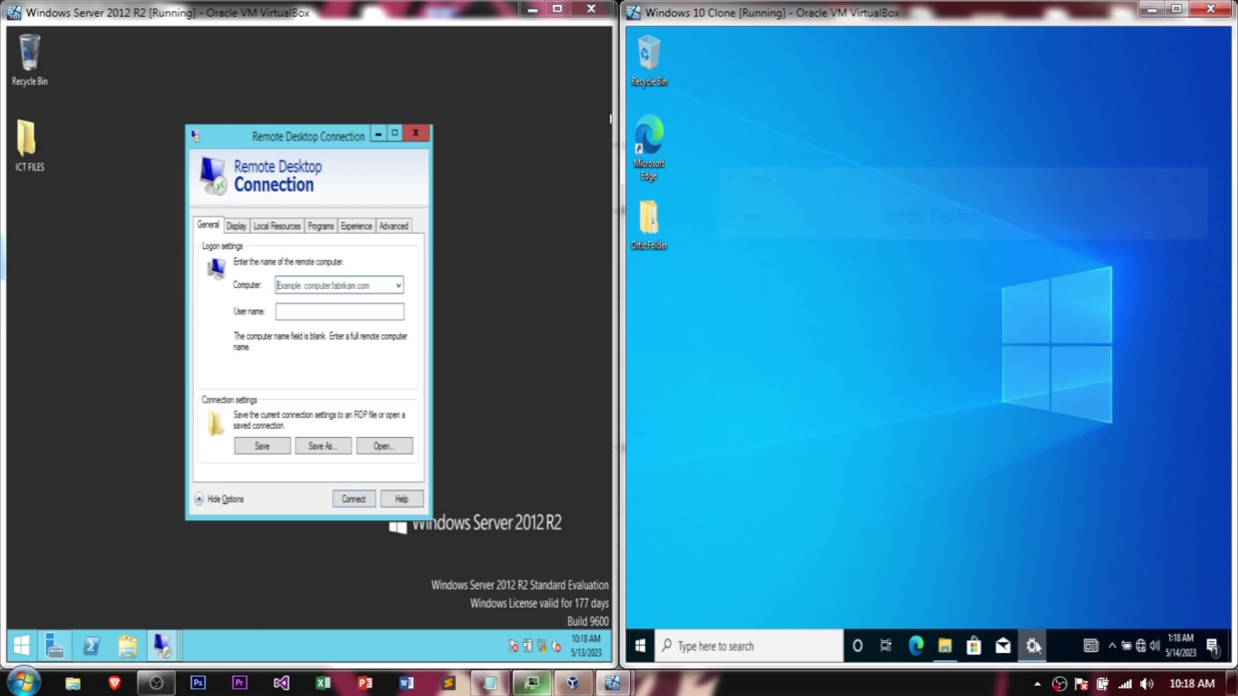
{"action": "right_click", "coordinate": [1032, 646]}
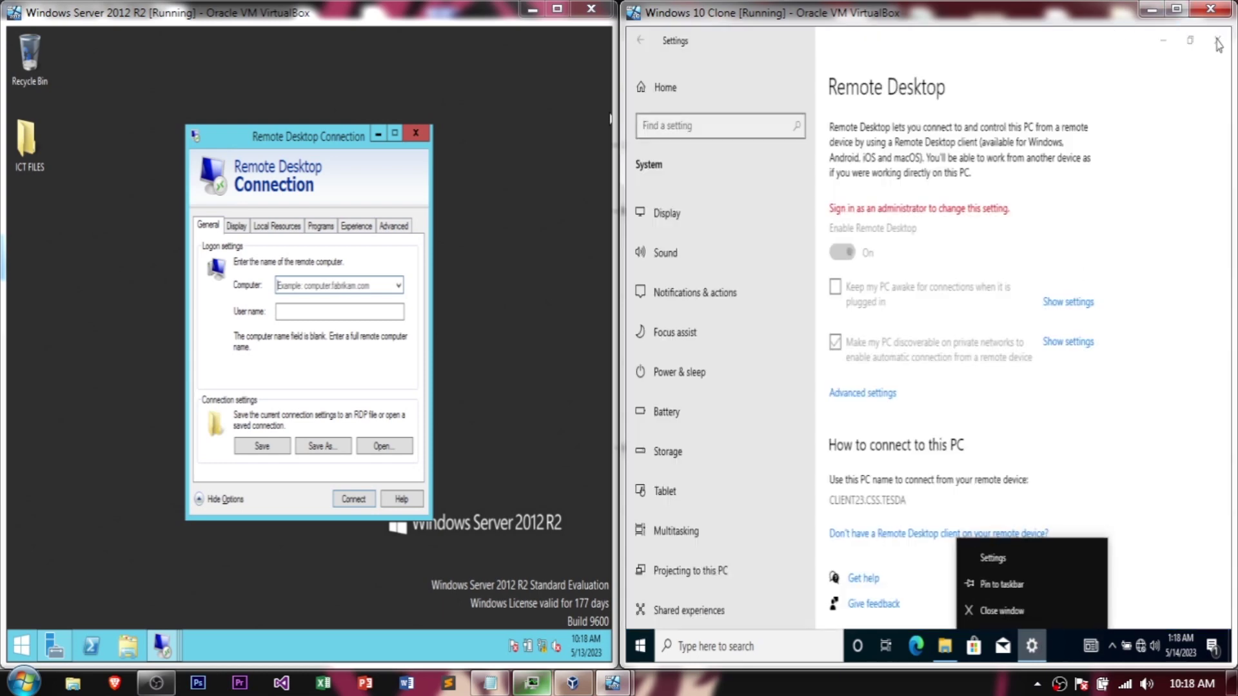
{"action": "left_click", "coordinate": [1002, 611]}
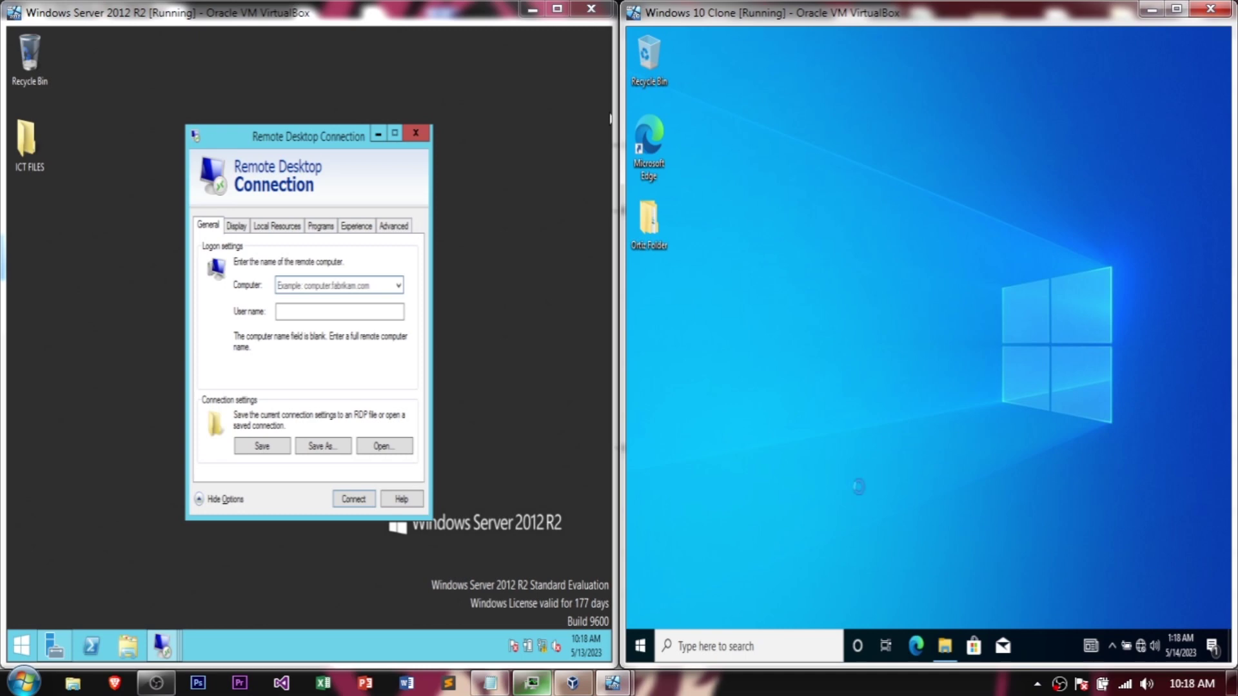
Step: Launch cmd on the client and run ipconfig, showing IPv4 192.168.23.10
{"action": "key", "text": "Return"}
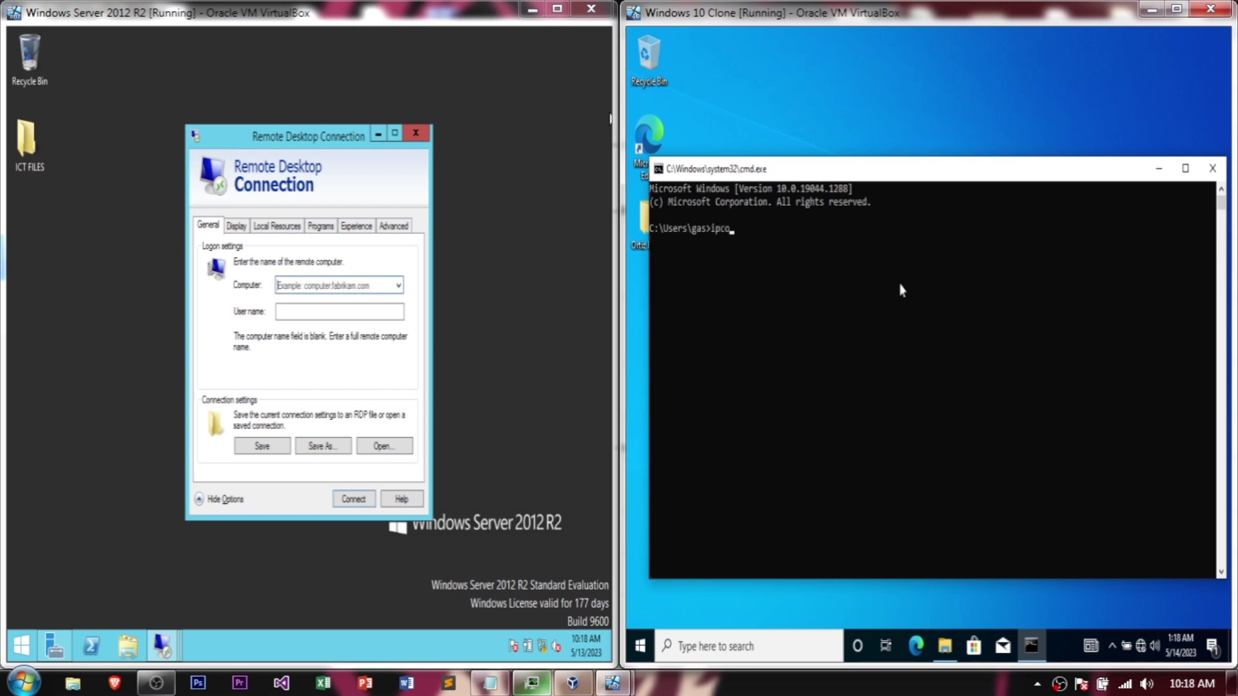
{"action": "key", "text": "Return"}
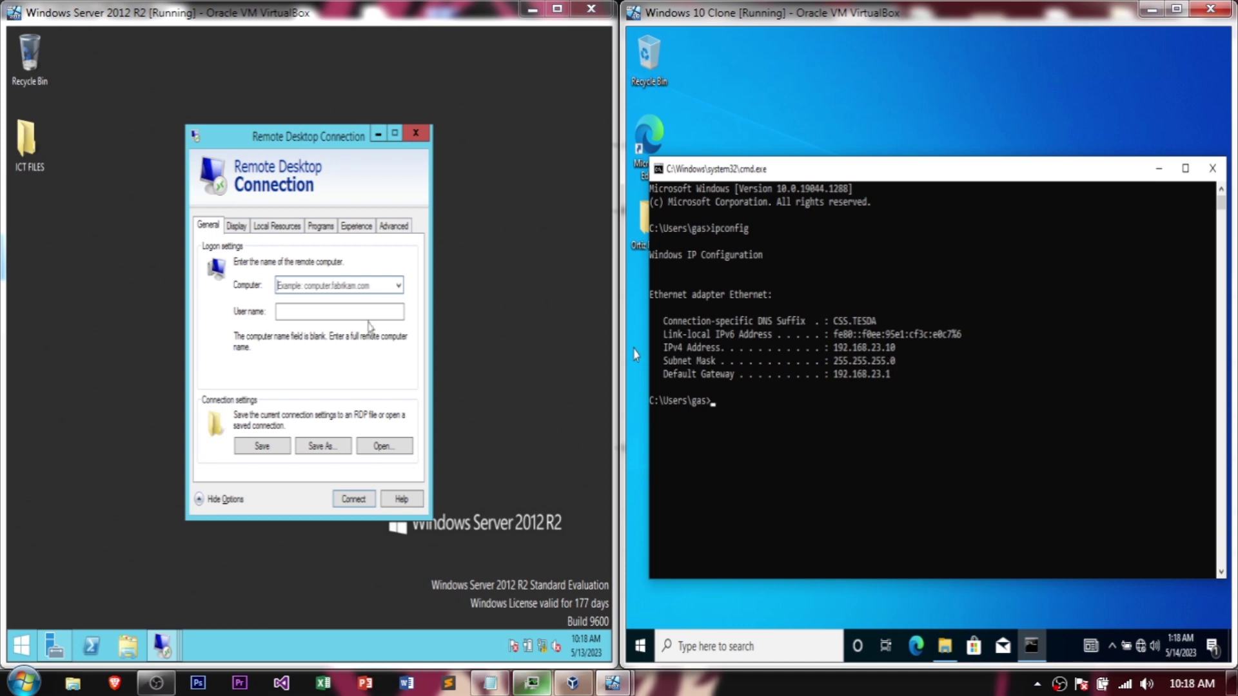
Step: Enter 192.168.23.10 as the remote computer in Remote Desktop Connection
{"action": "left_click", "coordinate": [298, 286]}
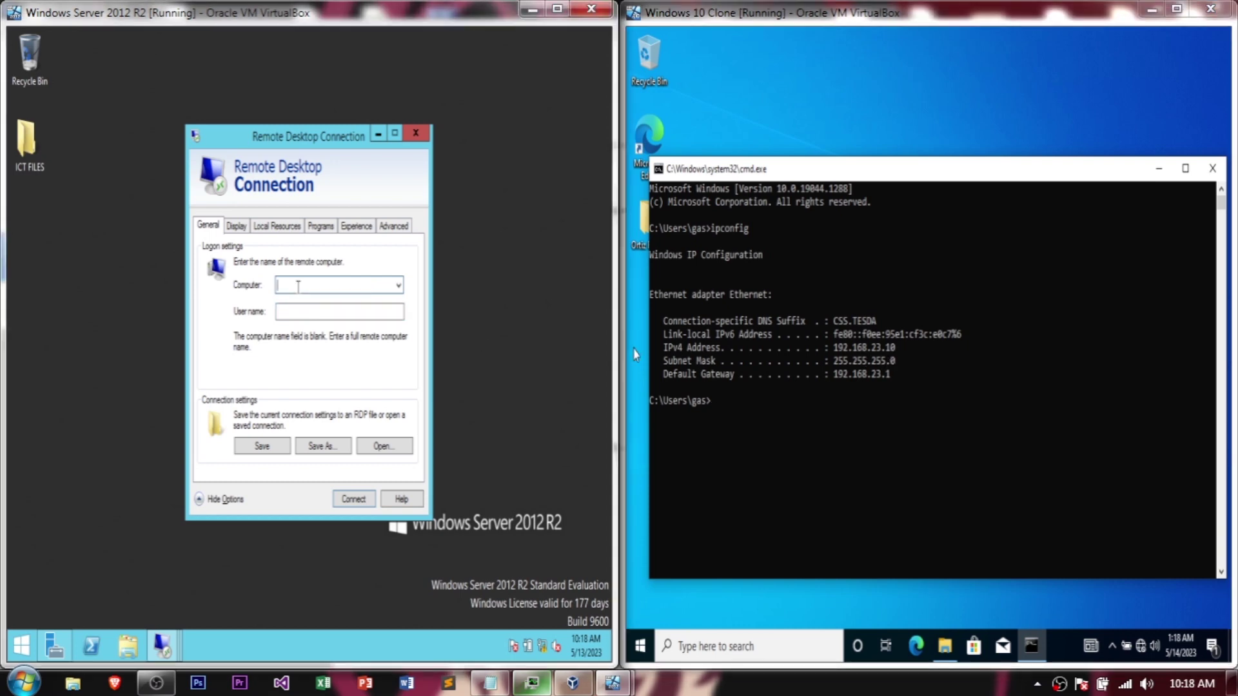
{"action": "left_click", "coordinate": [544, 687]}
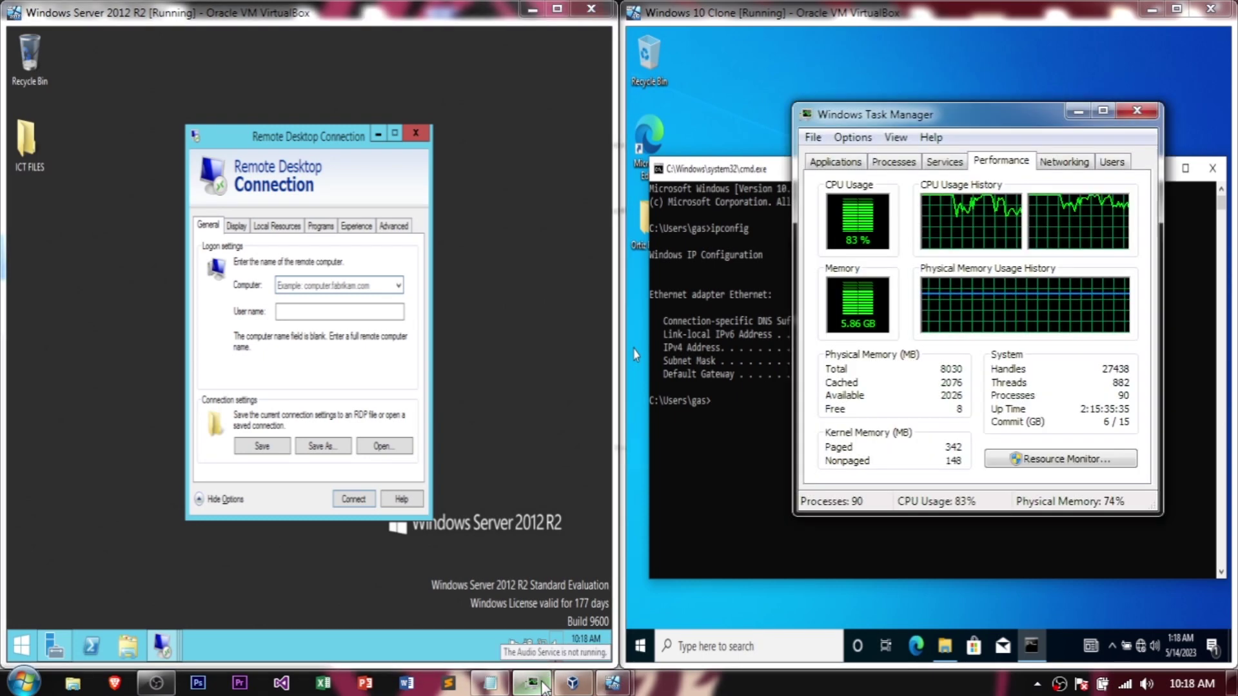
{"action": "left_click", "coordinate": [297, 286]}
{"action": "left_click", "coordinate": [1078, 111]}
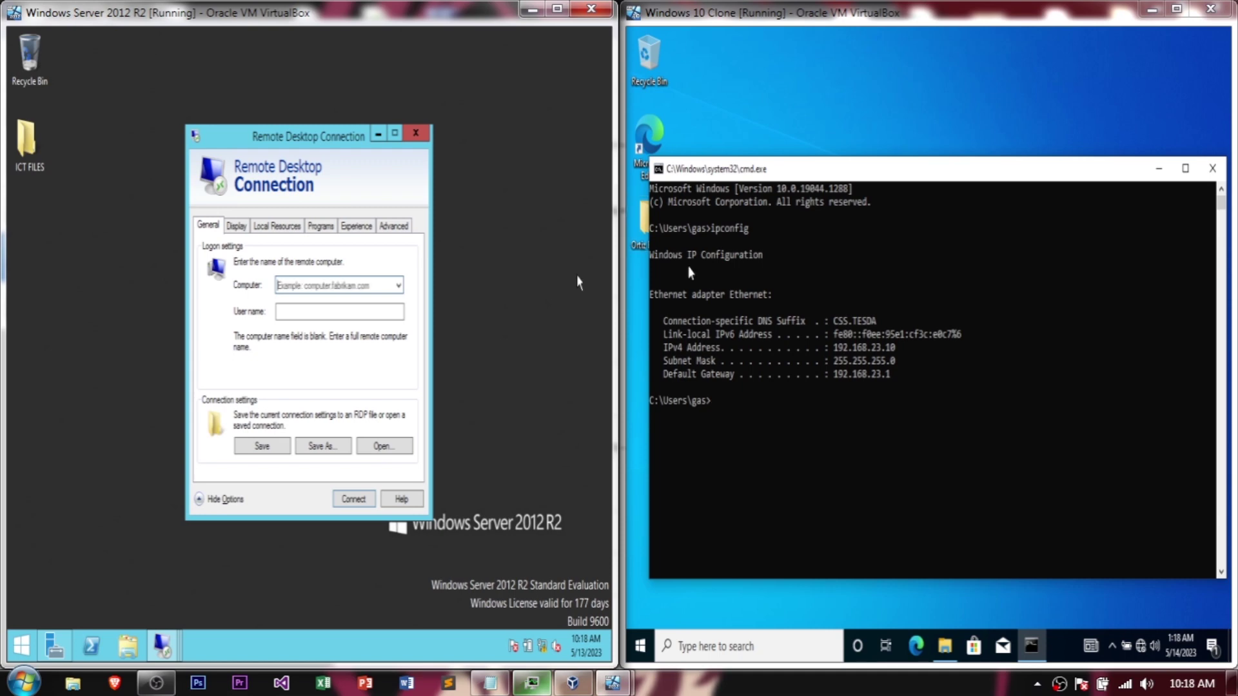
{"action": "type", "text": "192.168.23.10"}
{"action": "key", "text": "End"}
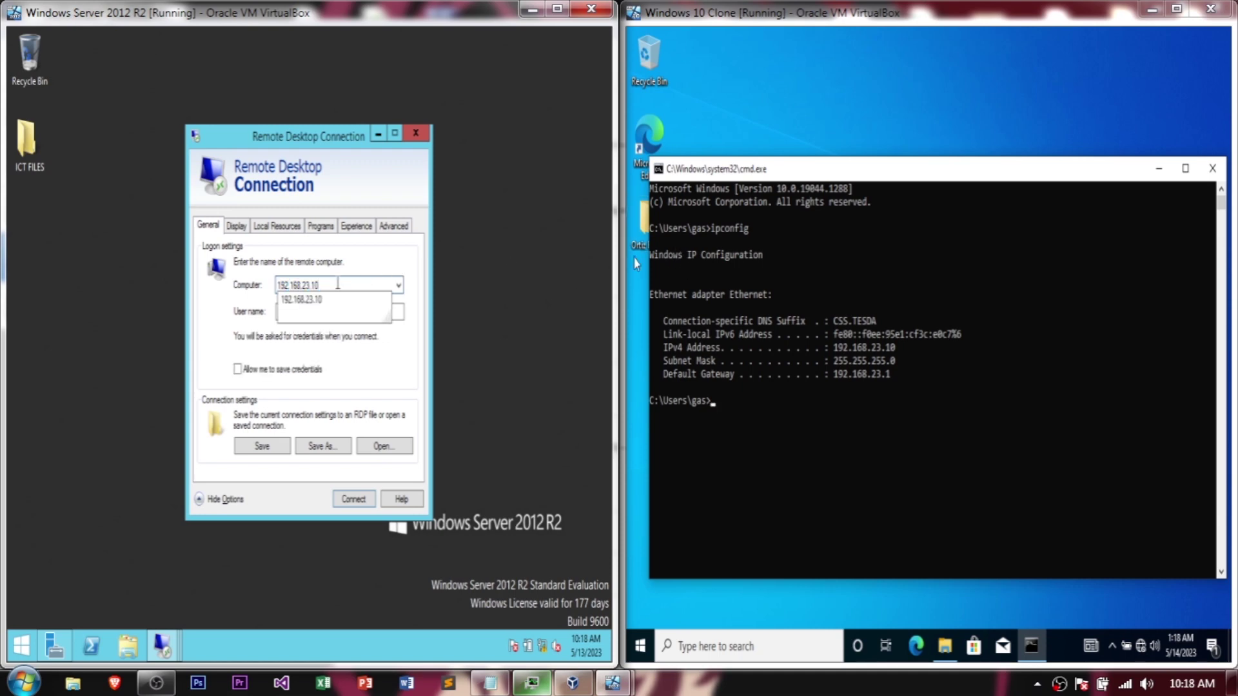
{"action": "key", "text": "Tab"}
Step: Replace the prefilled user name with the client account's name
{"action": "left_click", "coordinate": [313, 316]}
{"action": "double_click", "coordinate": [314, 316]}
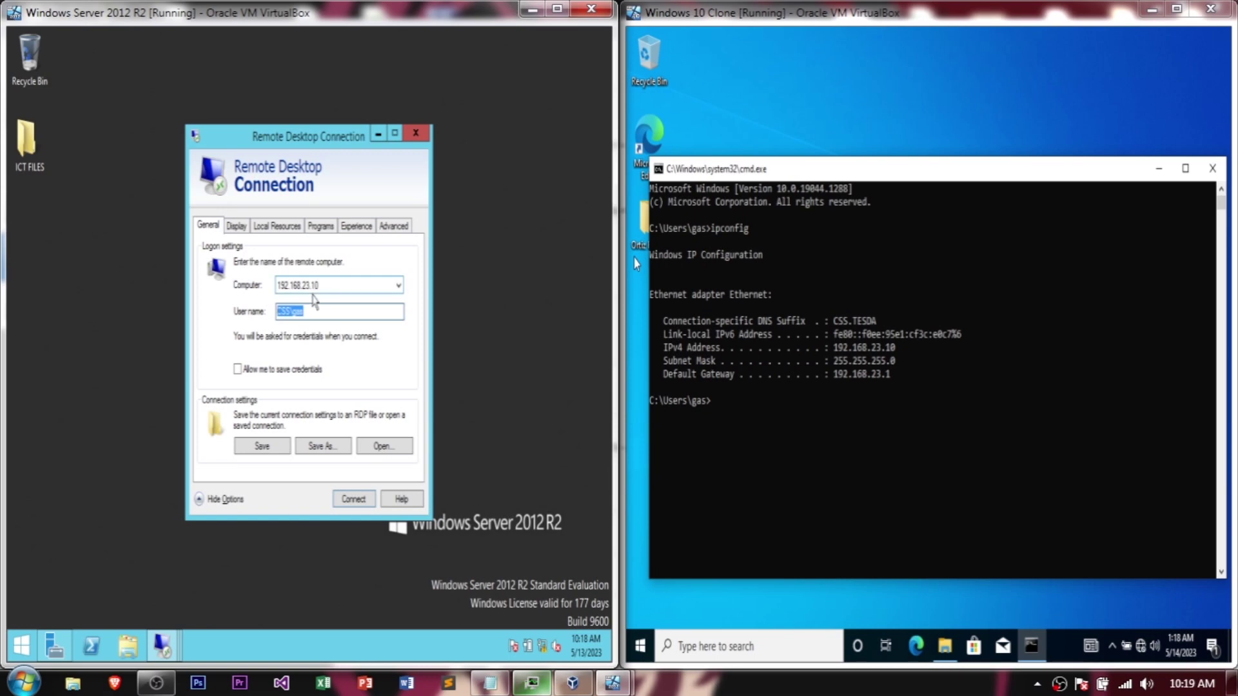
{"action": "type", "text": "gas"}
{"action": "key", "text": "ctrl+a"}
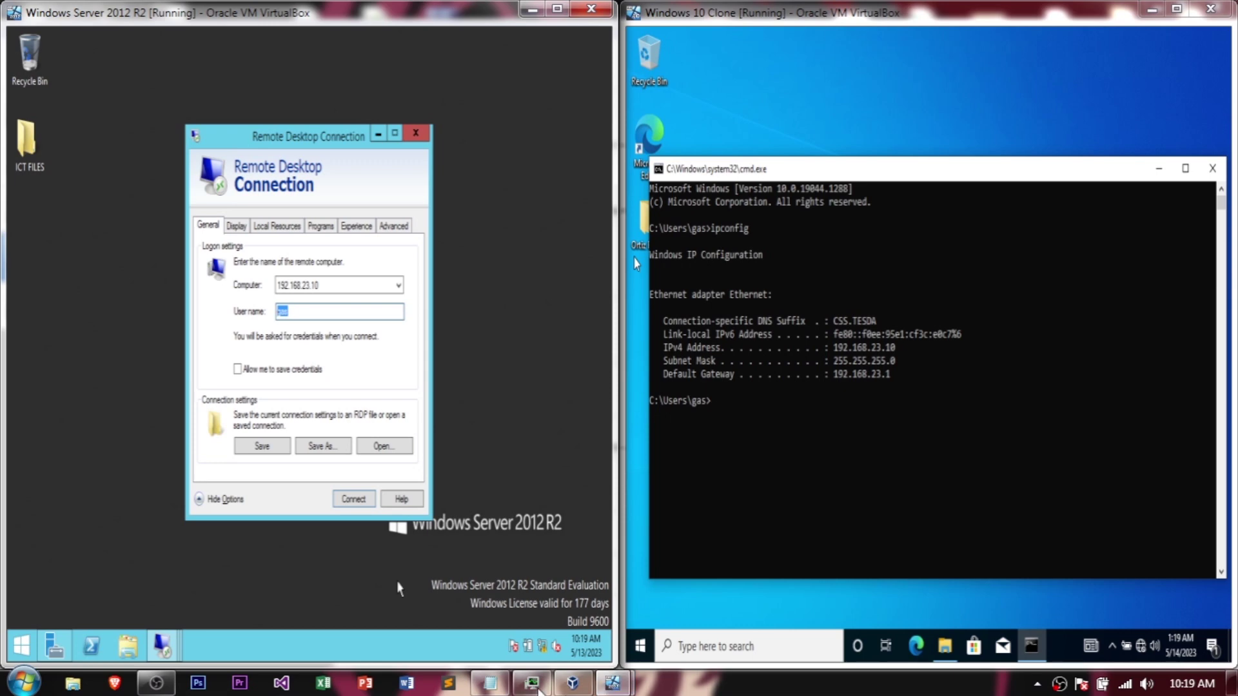
{"action": "left_click", "coordinate": [538, 687]}
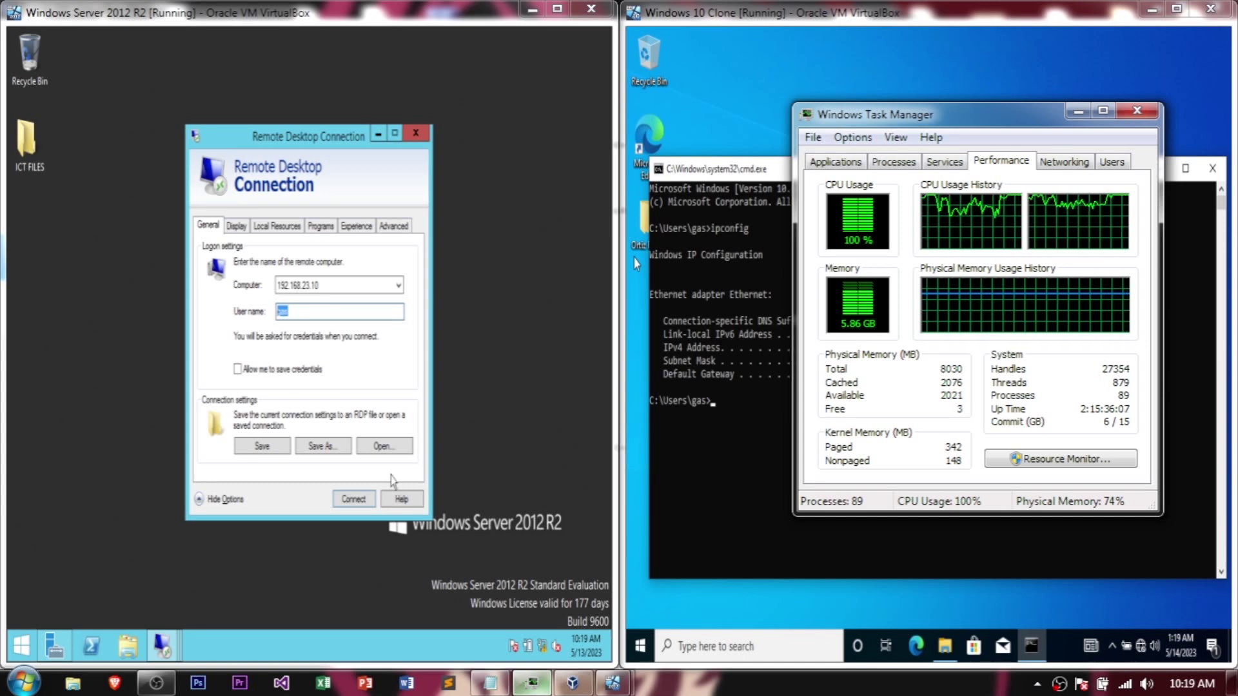
{"action": "left_click", "coordinate": [344, 313]}
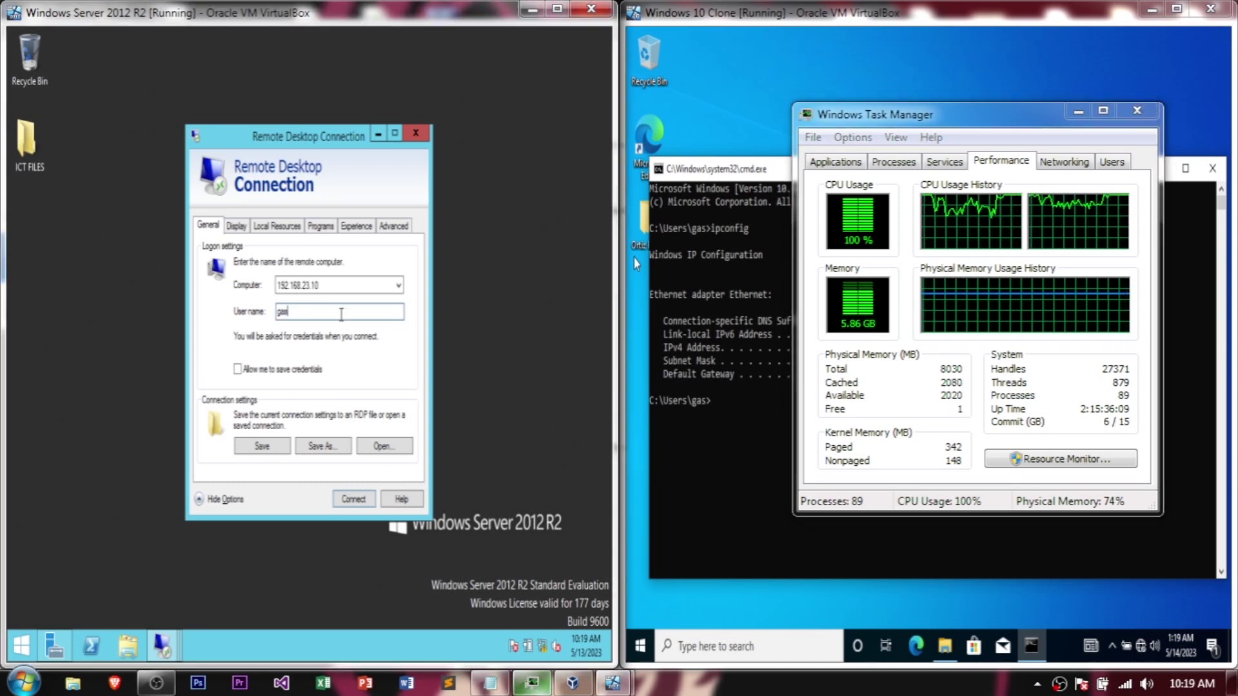
{"action": "left_click_drag", "start_coordinate": [979, 130], "coordinate": [1163, 169]}
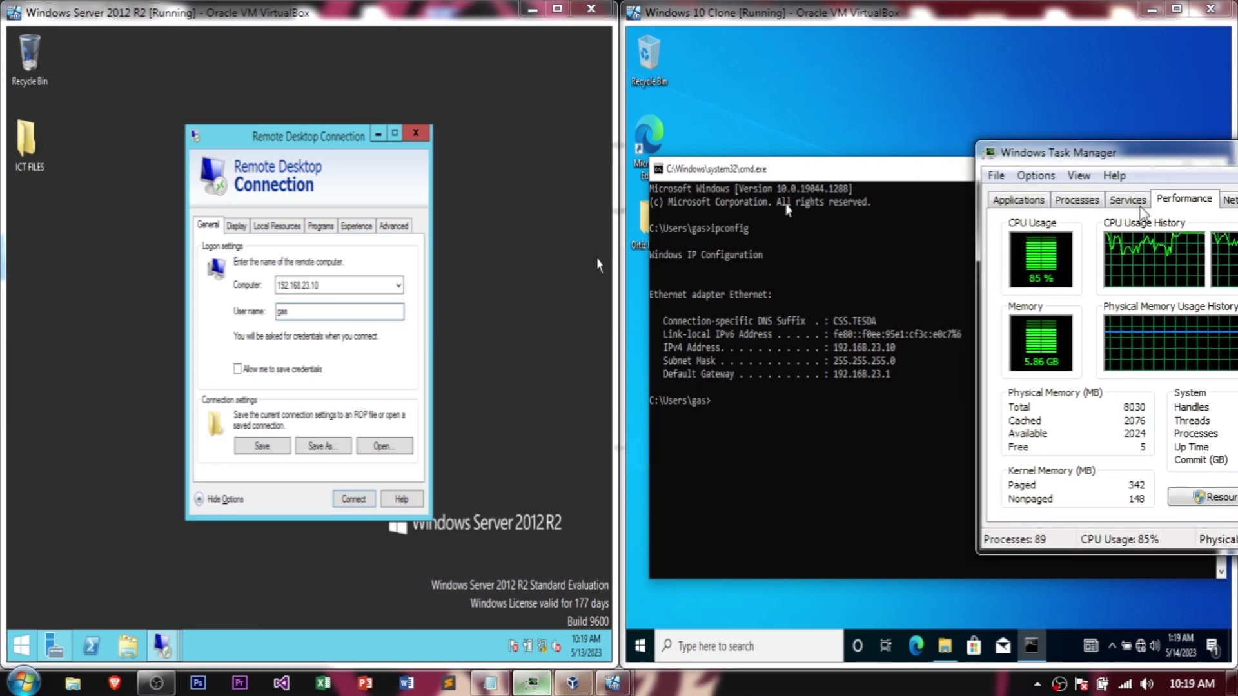
Step: Recheck the address and user name, browse the client's Start menu, and reopen the host Task Manager
{"action": "left_click", "coordinate": [332, 285]}
{"action": "left_click", "coordinate": [333, 285]}
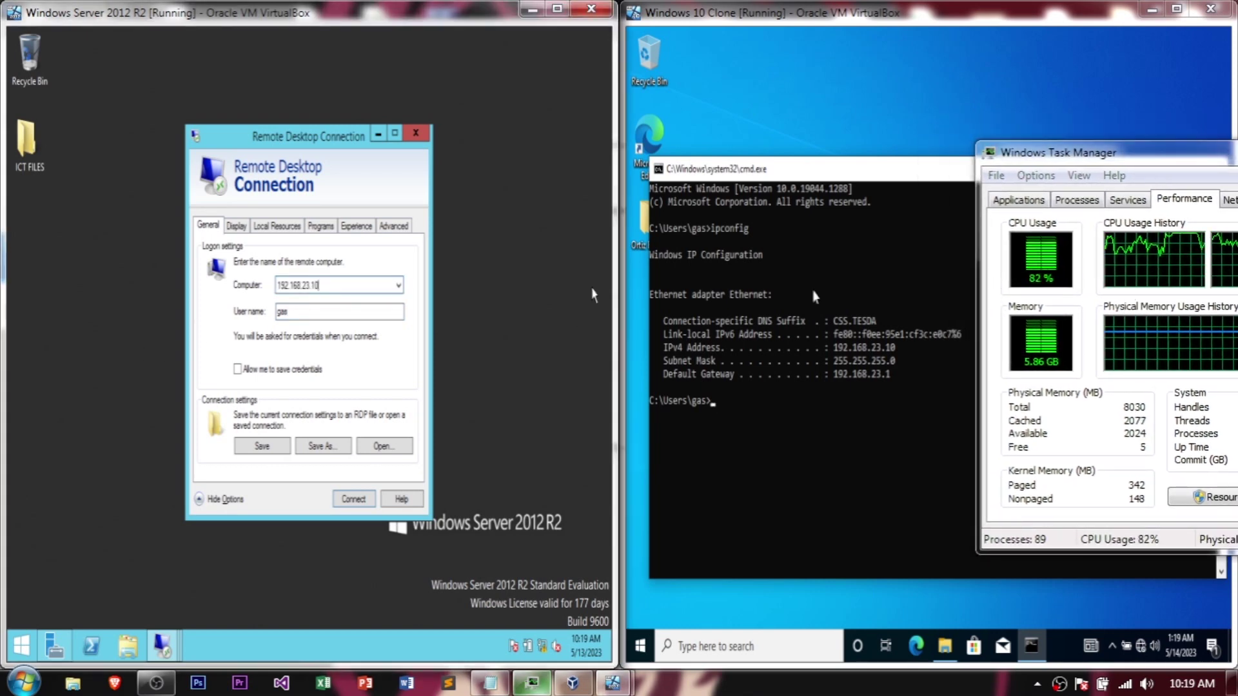
{"action": "left_click", "coordinate": [878, 354]}
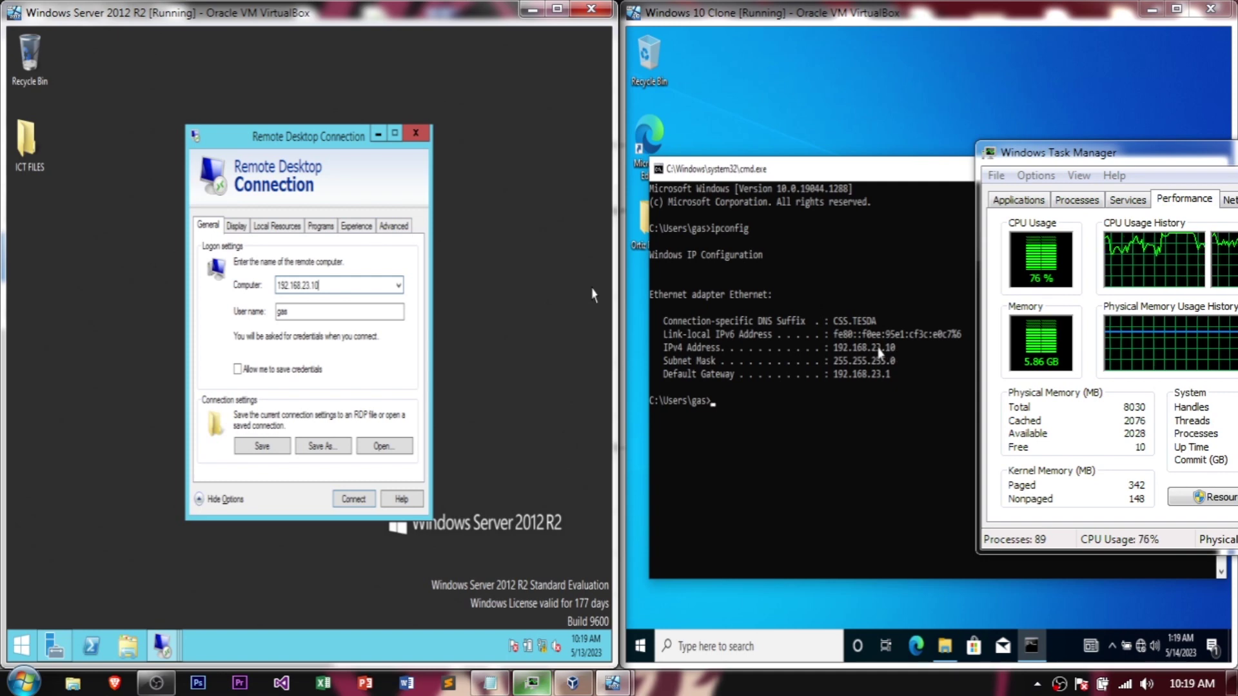
{"action": "left_click", "coordinate": [316, 313]}
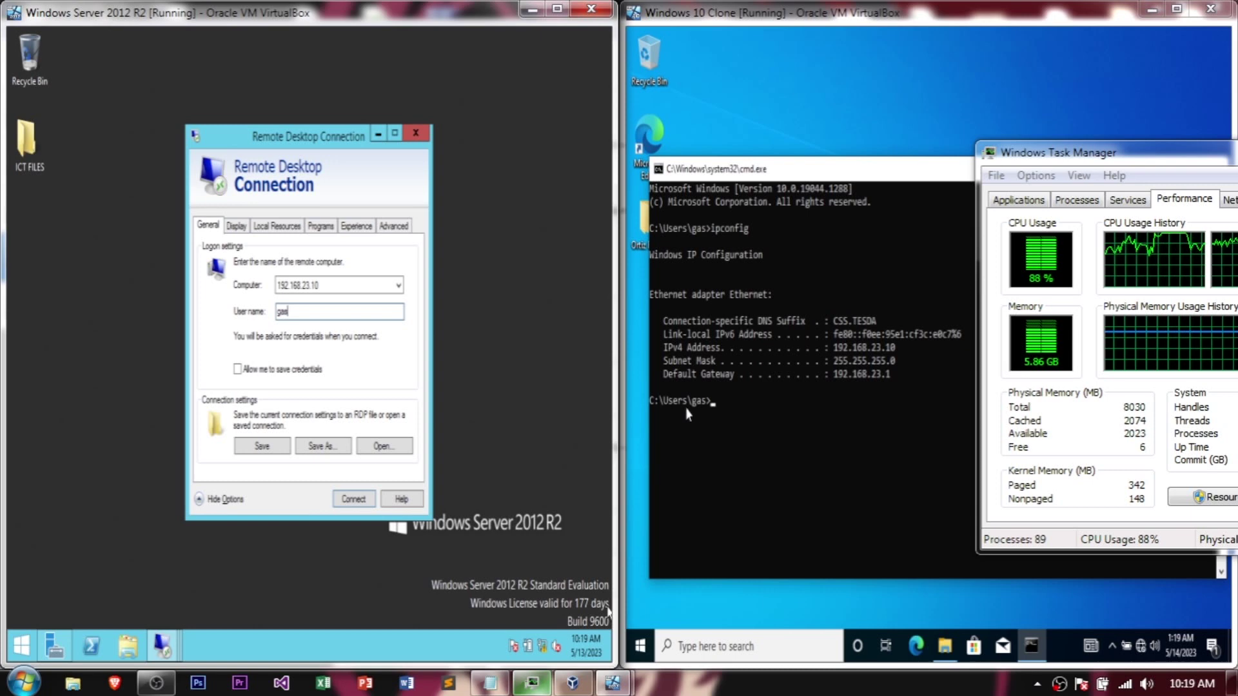
{"action": "left_click", "coordinate": [640, 621]}
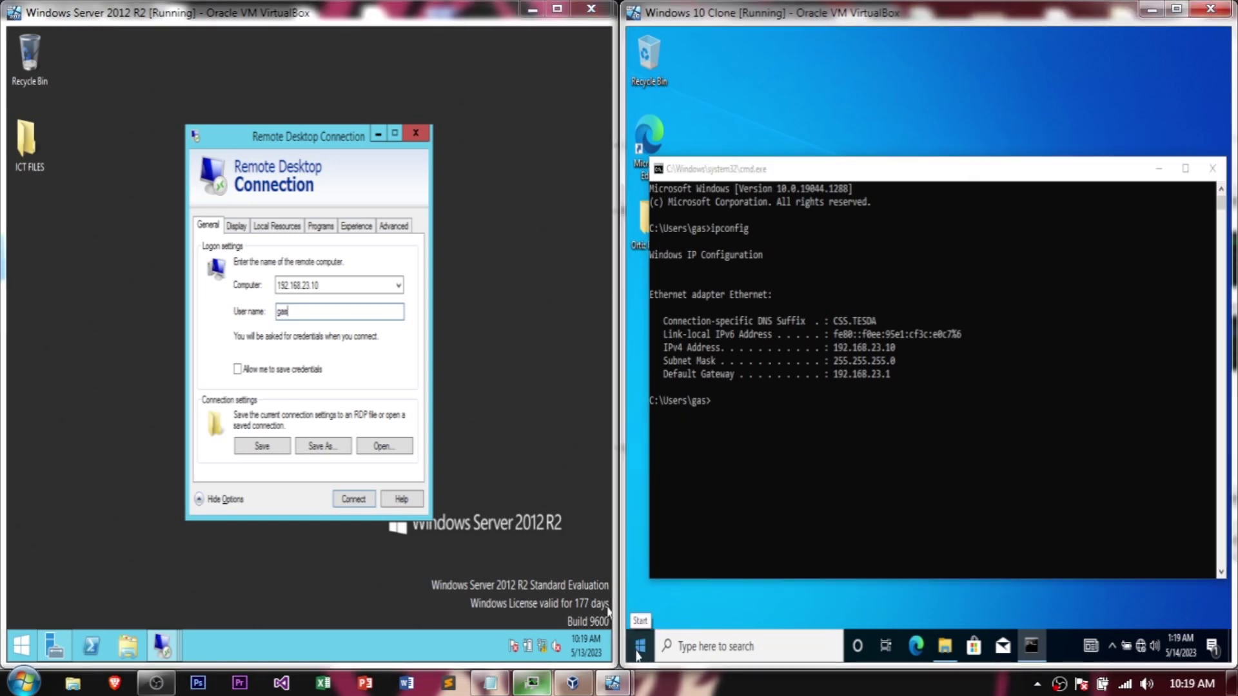
{"action": "left_click", "coordinate": [641, 647]}
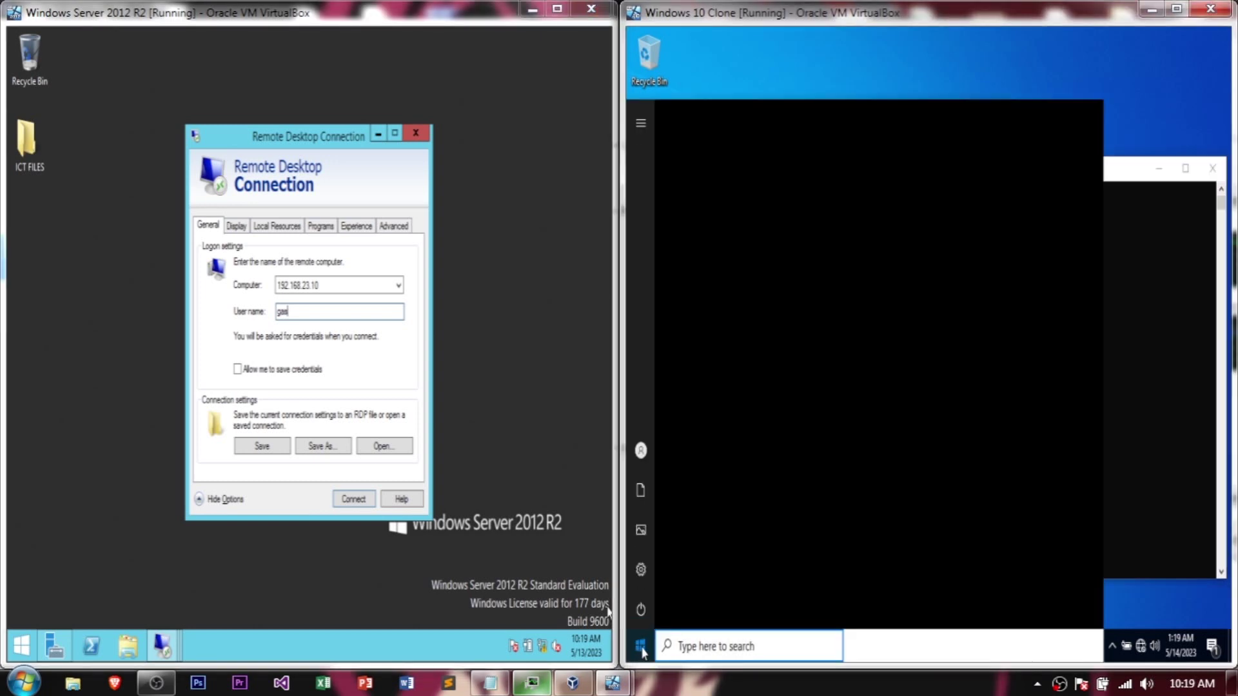
{"action": "left_click", "coordinate": [639, 126]}
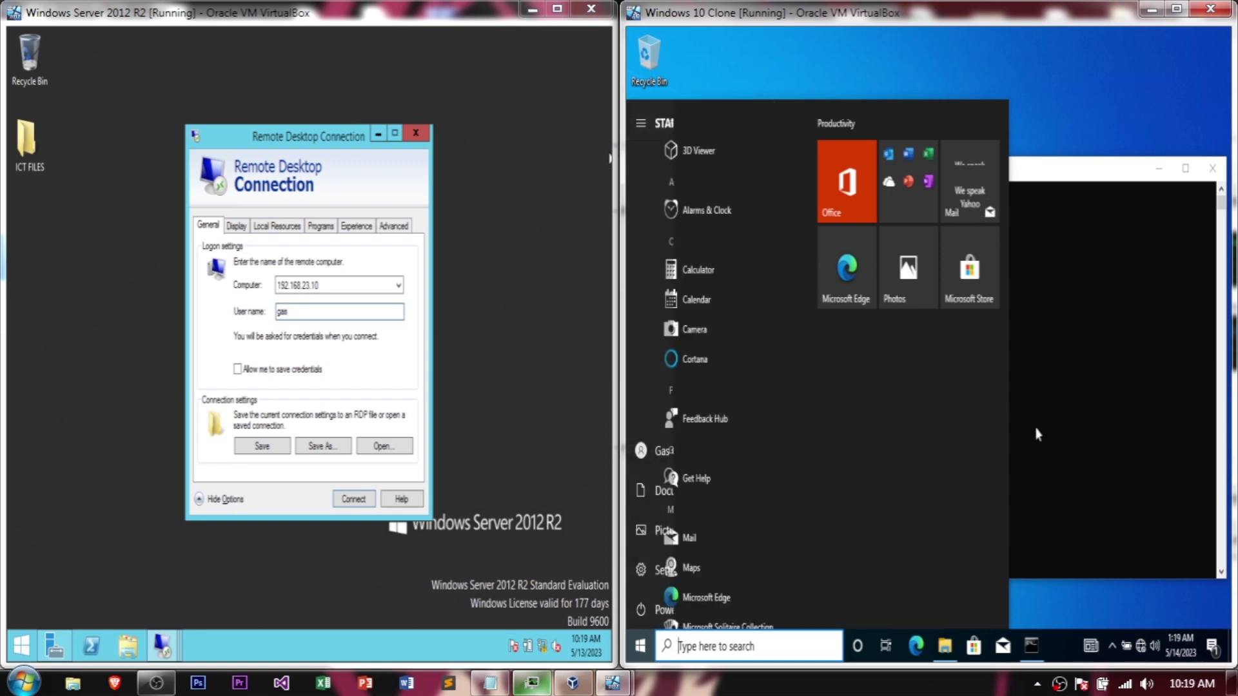
{"action": "left_click", "coordinate": [1051, 406]}
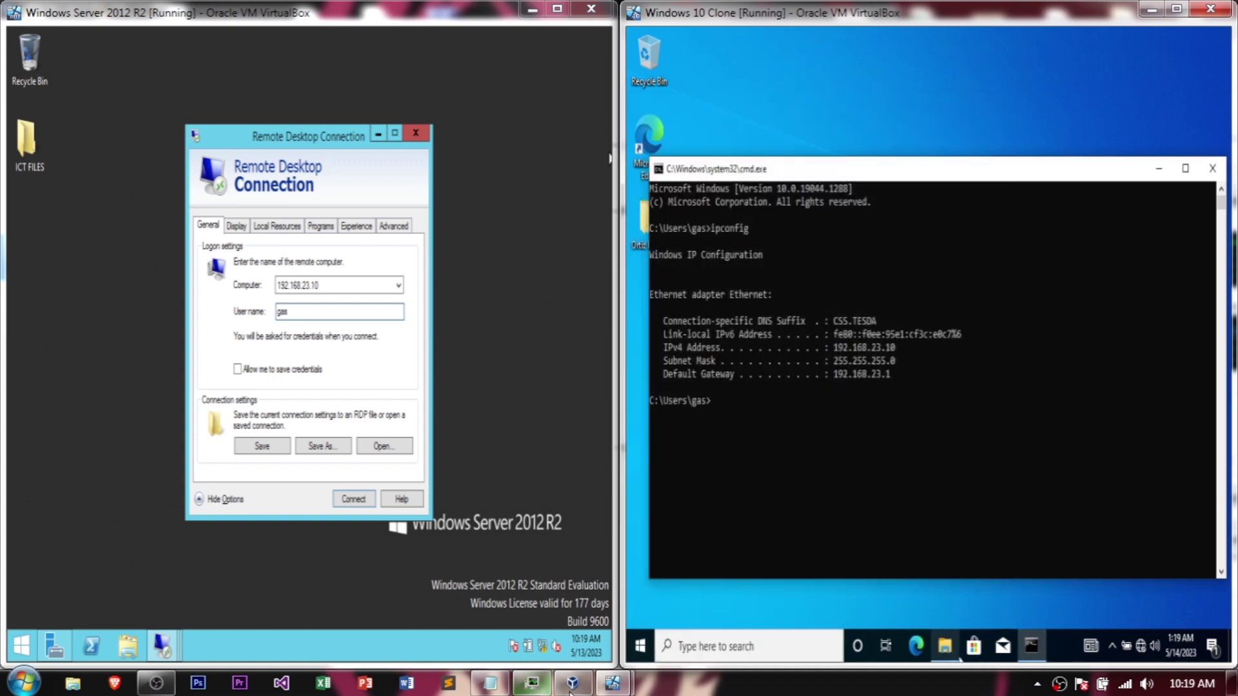
{"action": "key", "text": "ctrl+shift+Escape"}
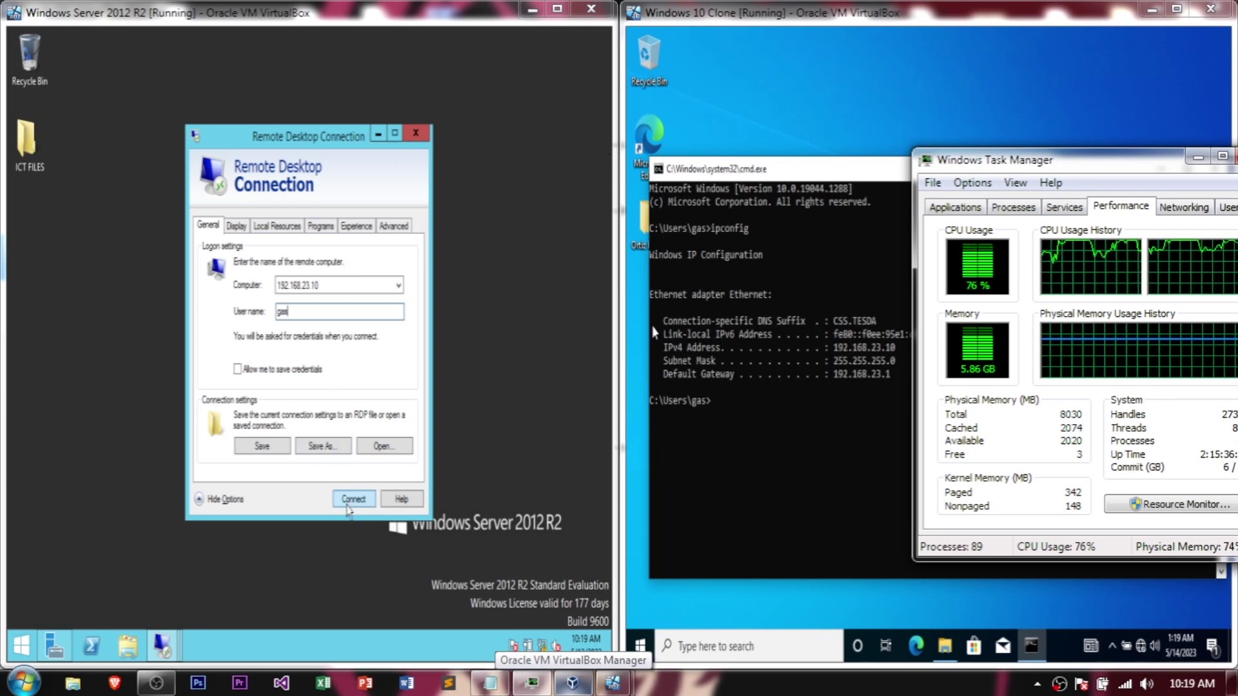
Step: Connect to 192.168.23.10 and submit the client account's password in Windows Security
{"action": "left_click", "coordinate": [349, 504]}
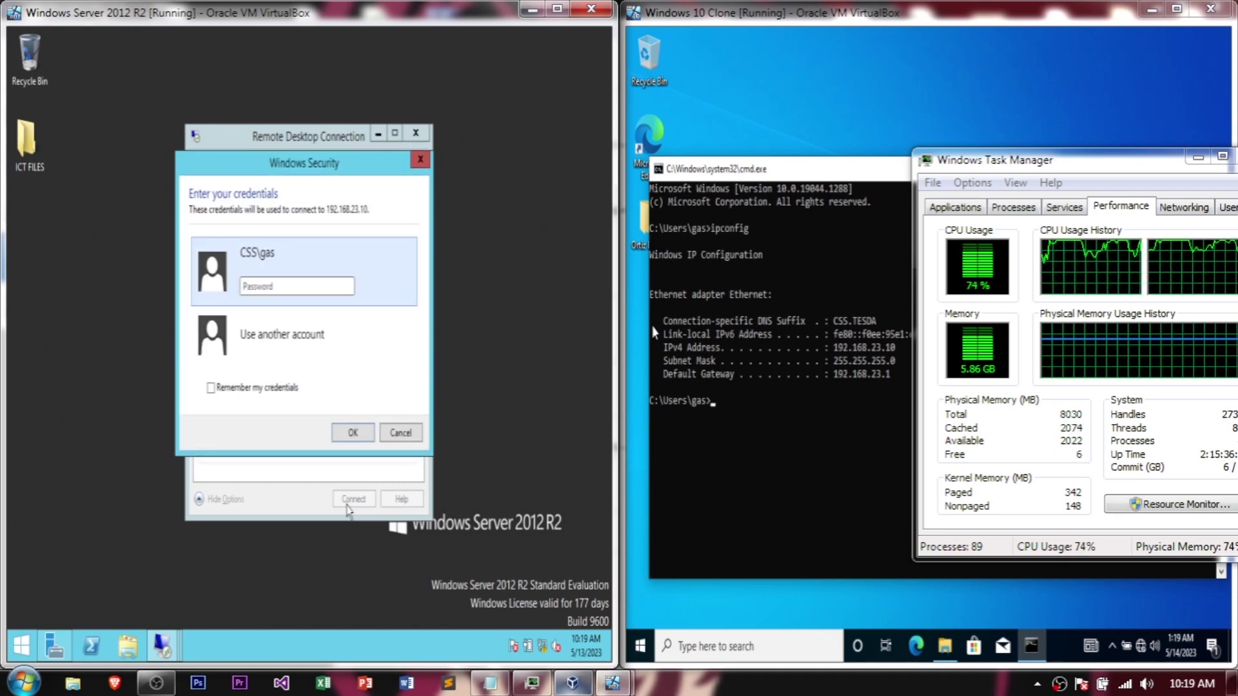
{"action": "type", "text": "*********"}
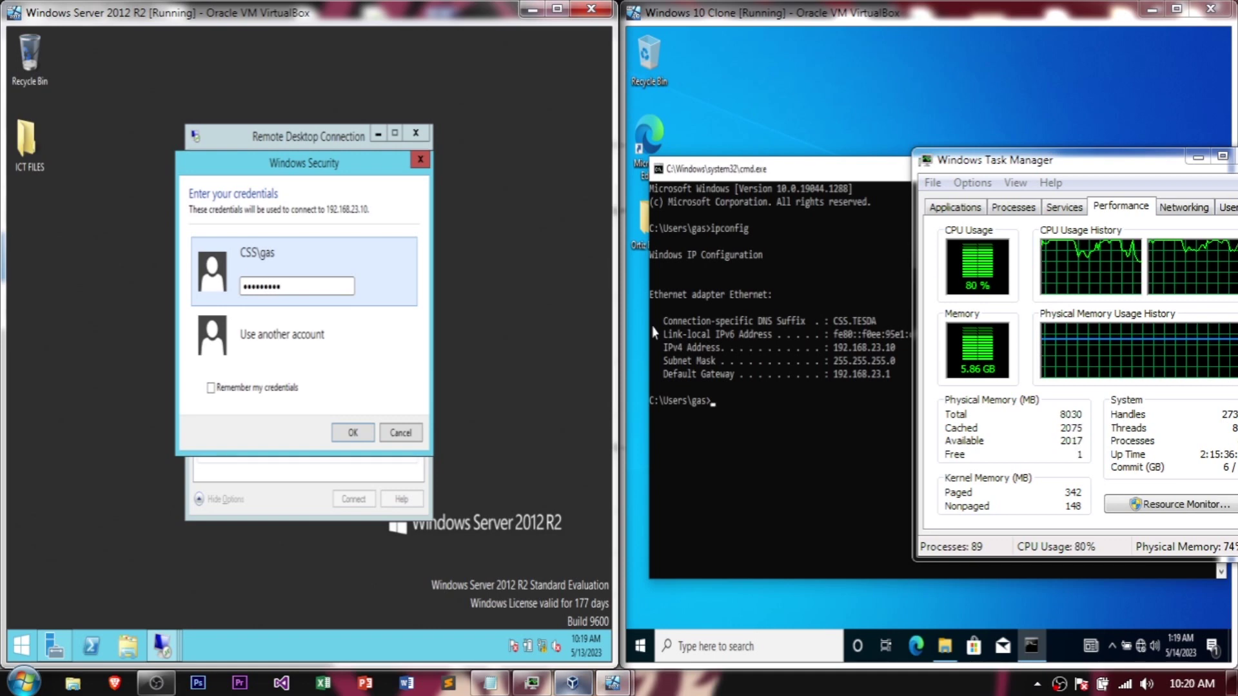
{"action": "left_click", "coordinate": [359, 436]}
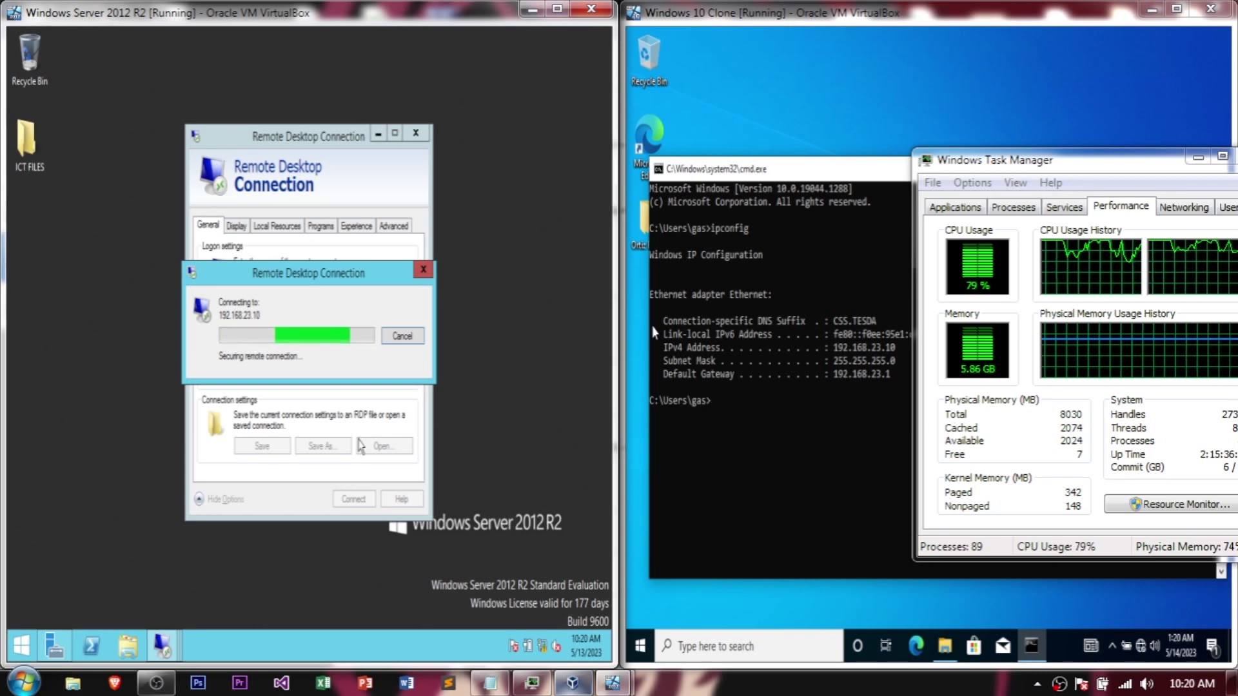
{"action": "left_click_drag", "start_coordinate": [1004, 168], "coordinate": [827, 465]}
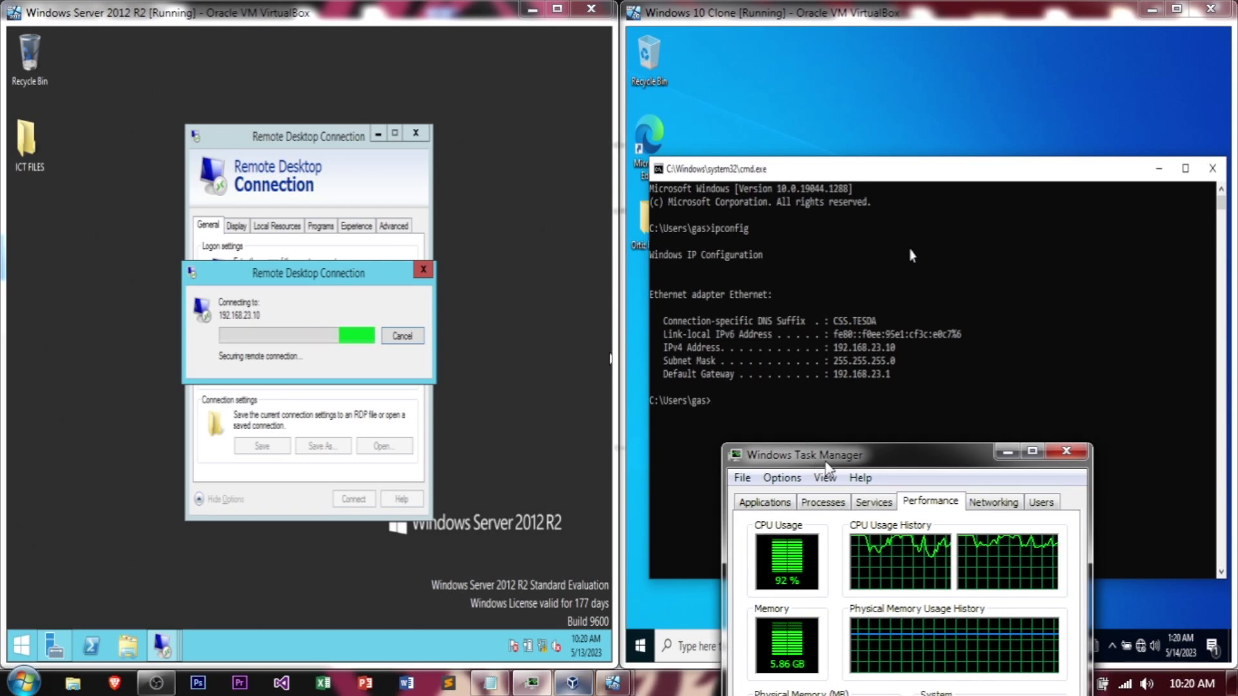
Step: Hide the host's Task Manager while the Remote Desktop session to the client completes
{"action": "left_click", "coordinate": [1007, 451]}
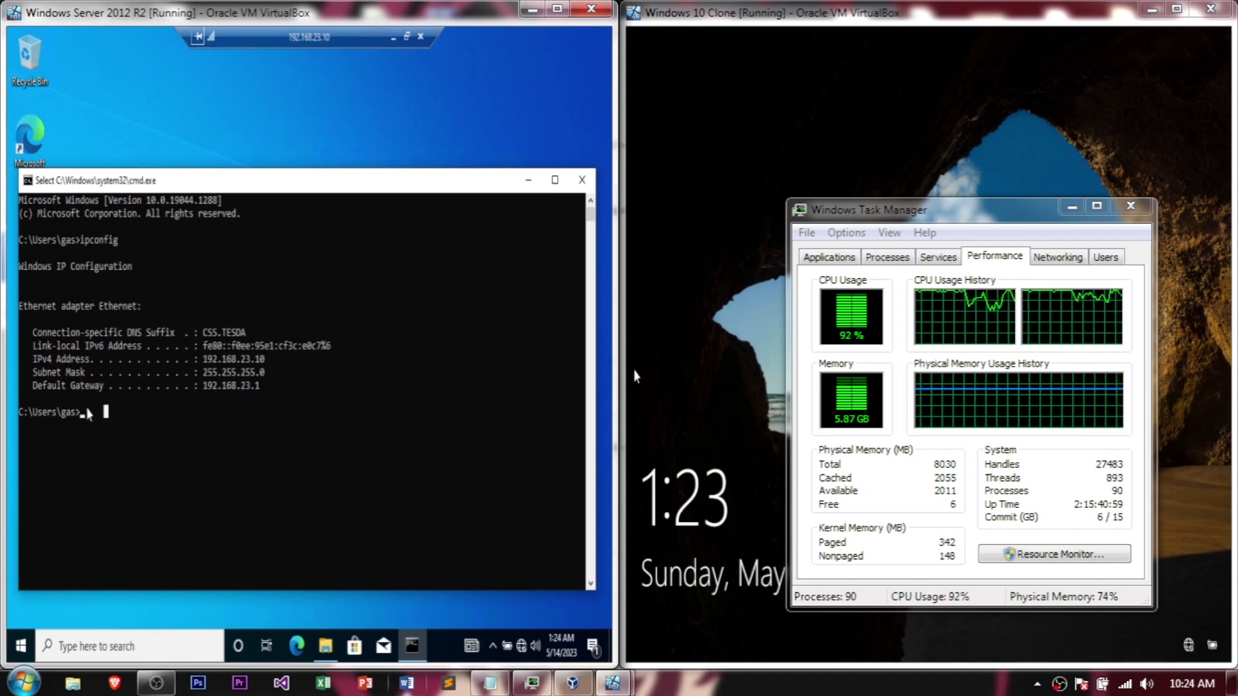
Step: Type the greeting 'HEllo this is the server' at the client's remote command prompt
{"action": "left_click", "coordinate": [1072, 207]}
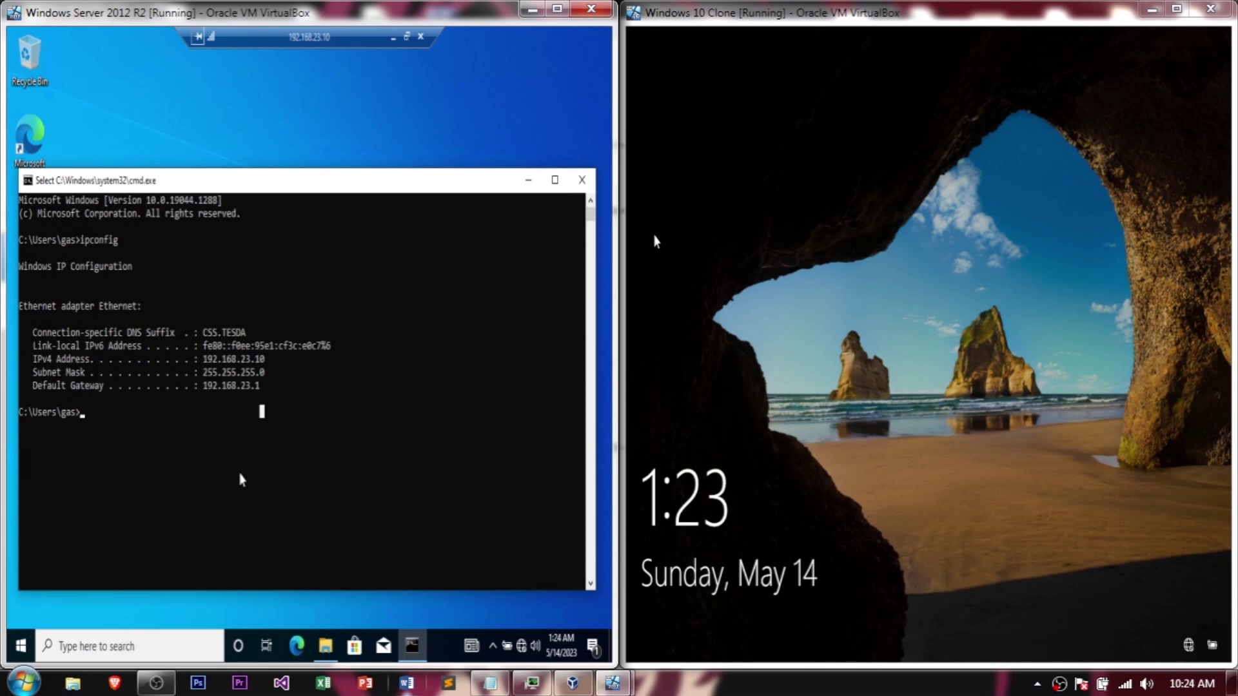
{"action": "type", "text": "T"}
{"action": "type", "text": "Ello this is the server"}
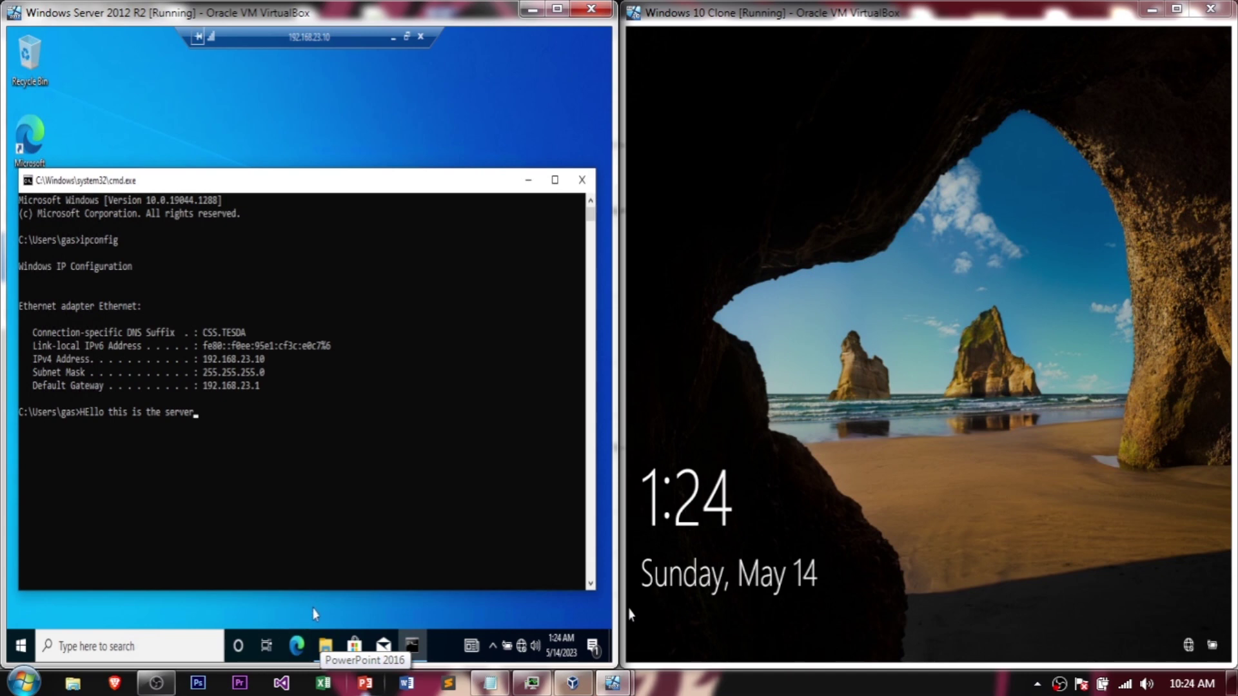
{"action": "left_click", "coordinate": [307, 641]}
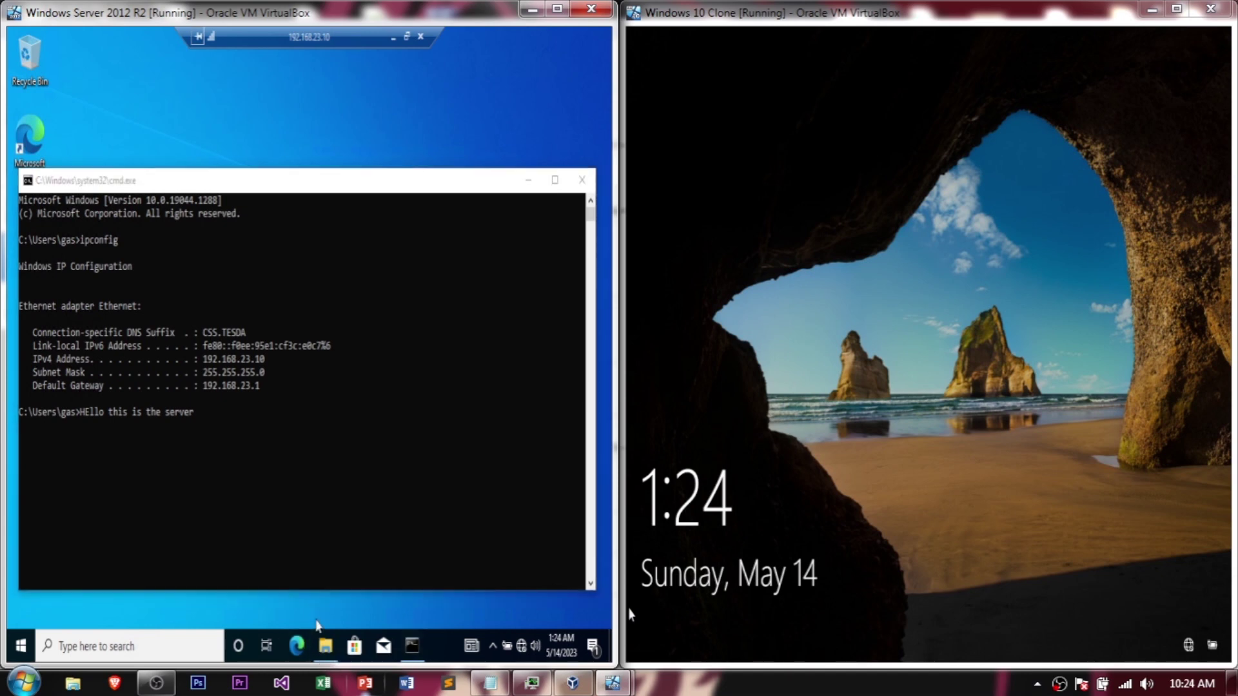
Step: Minimize the remote command prompt to reveal the client's bare desktop
{"action": "left_click", "coordinate": [540, 689]}
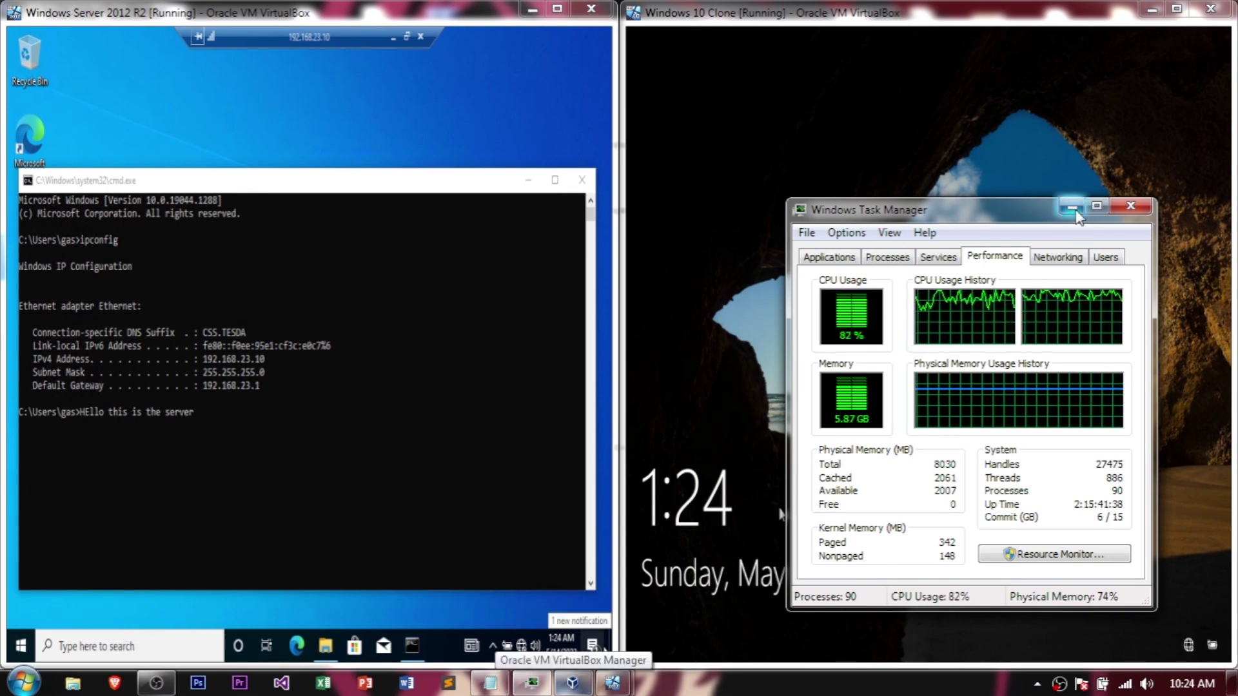
{"action": "left_click", "coordinate": [1073, 208]}
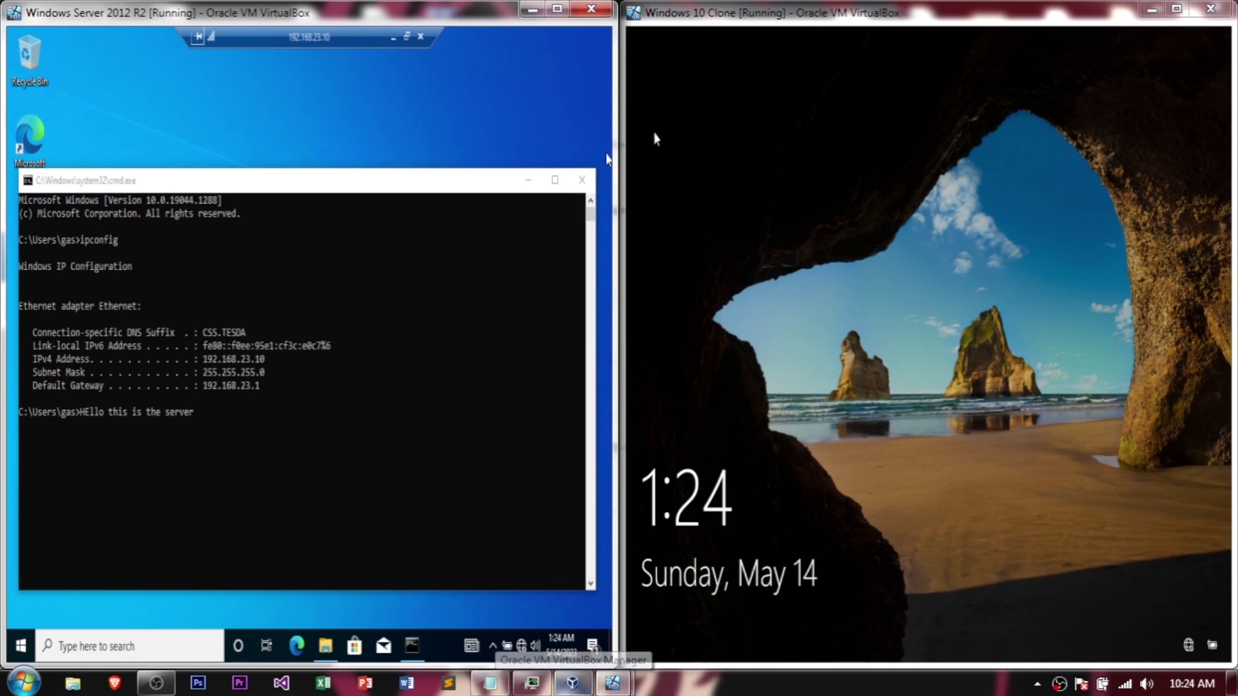
{"action": "left_click", "coordinate": [527, 183]}
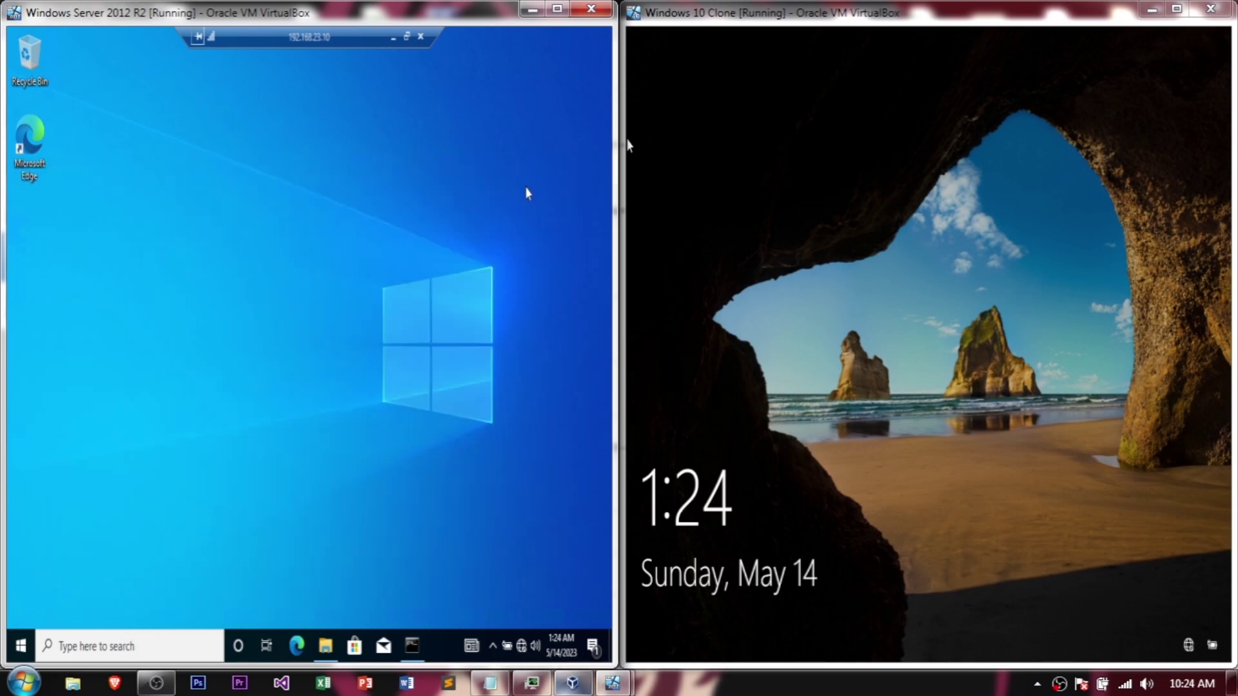